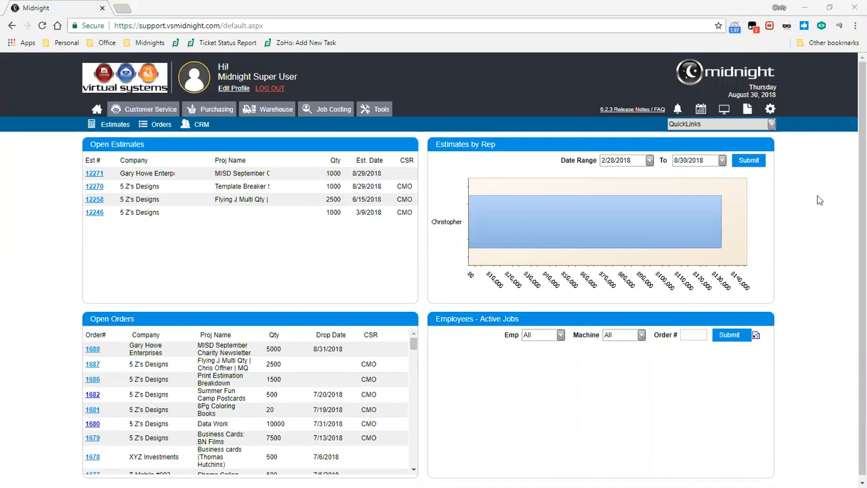
Open the Report Type Objects list in the system settings and review the Show in Reports Menu column.
click(770, 111)
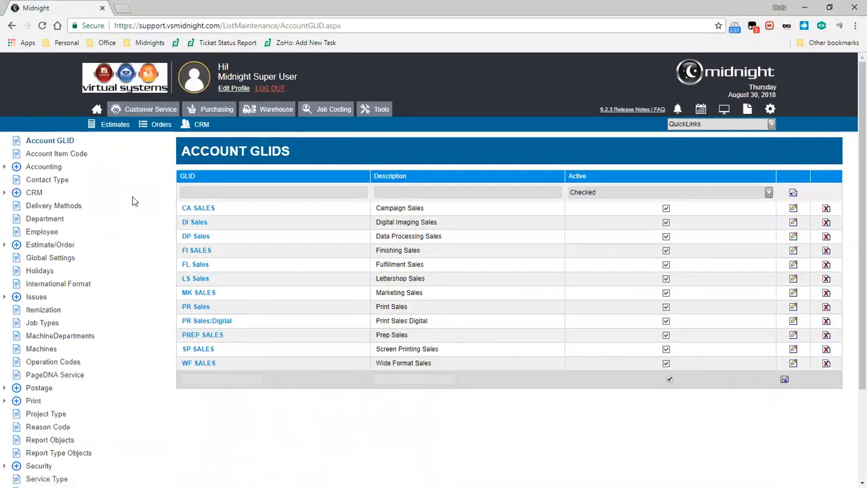
click(72, 454)
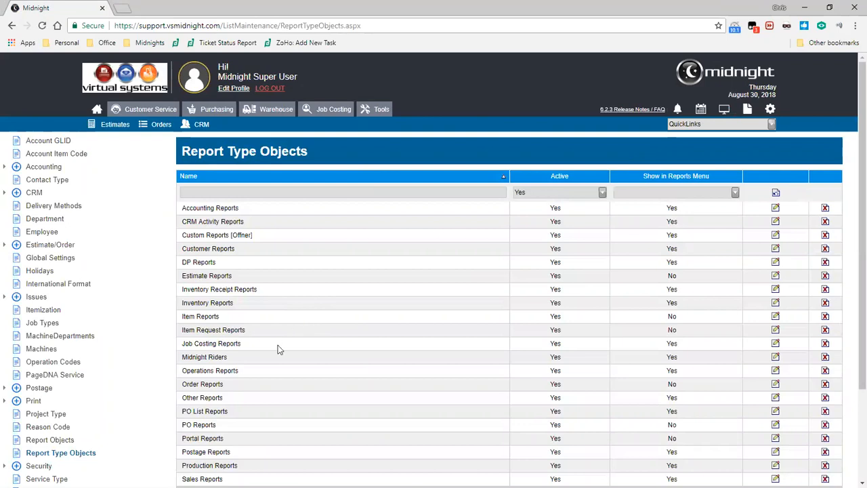
scroll(278, 345, down, 1)
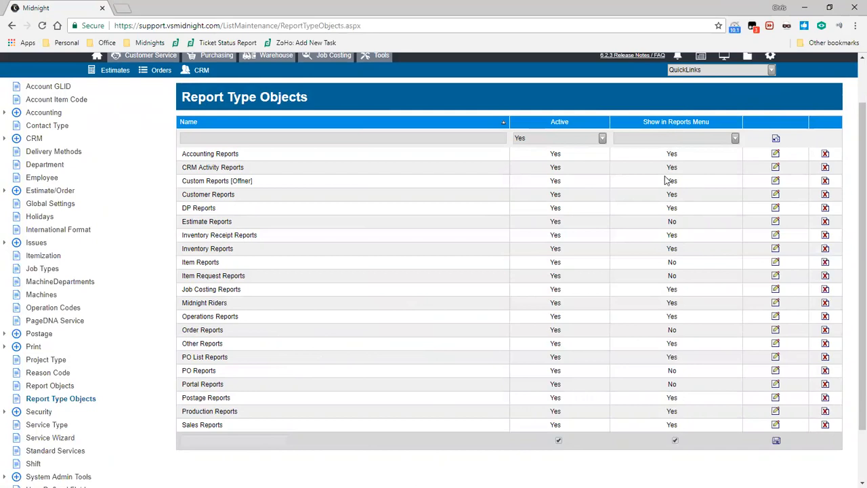
mouse_move(250, 156)
mouse_down()
mouse_move(191, 156)
mouse_move(249, 154)
mouse_up()
scroll(268, 165, up, 1)
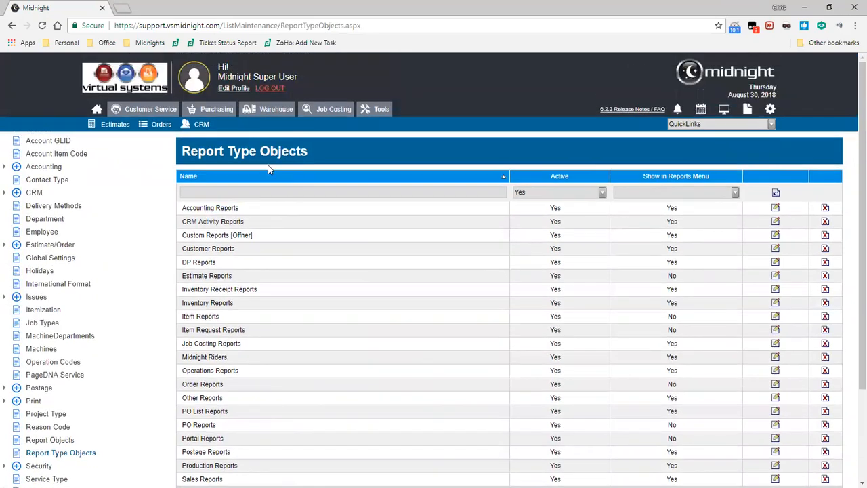
Open Midnight Reports and compare its folders with the report types' Show in Reports Menu settings.
click(748, 111)
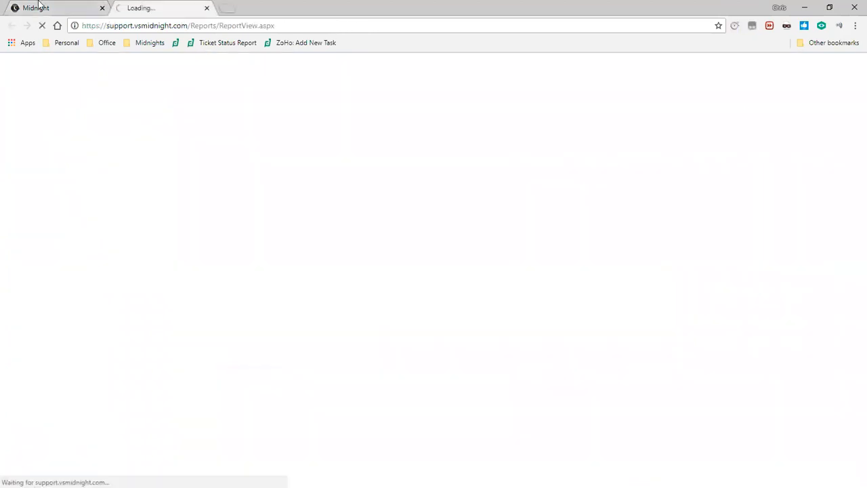
click(39, 7)
drag(238, 208, 181, 208)
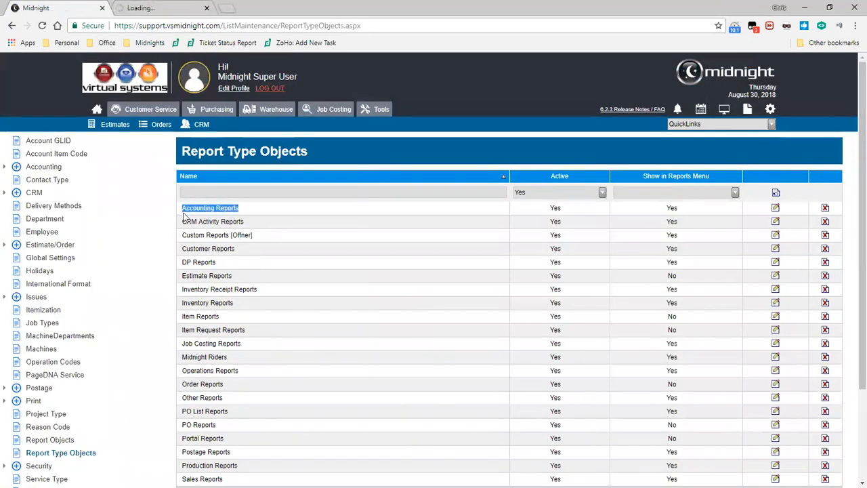
double_click(679, 208)
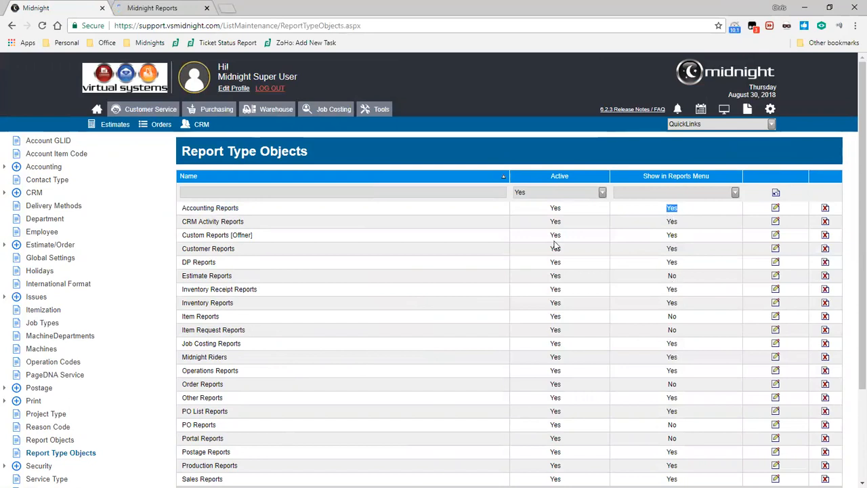
click(141, 7)
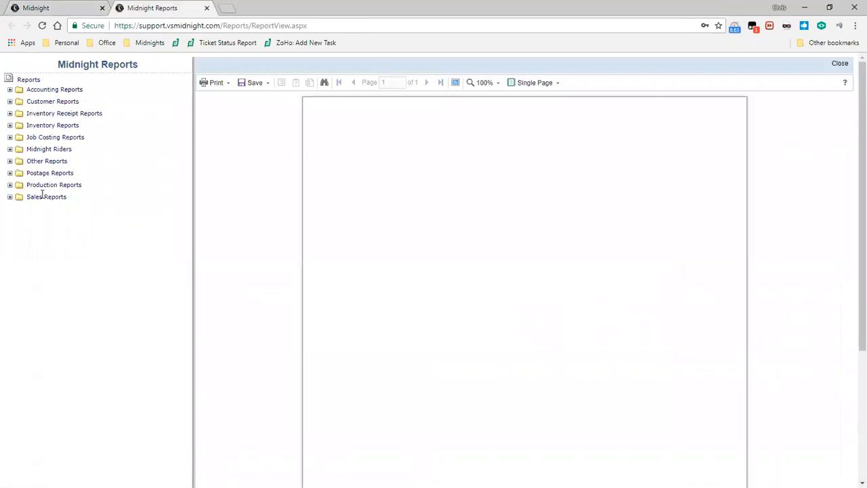
click(68, 5)
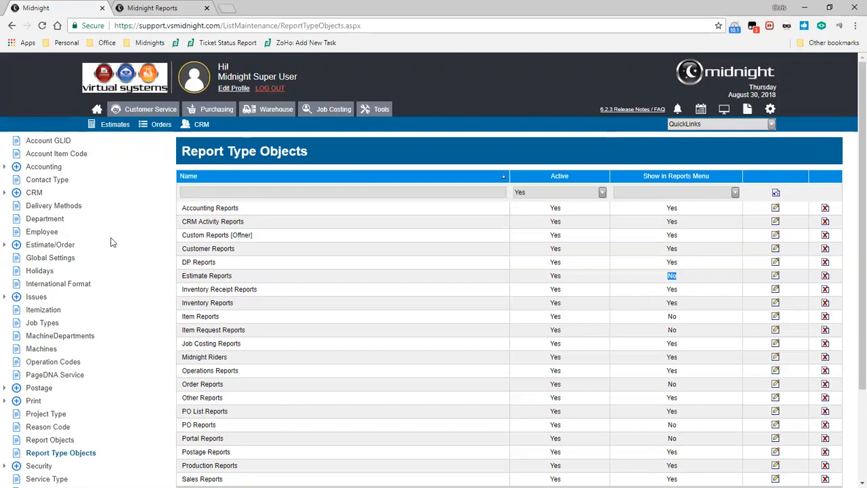
Open the Report Objects list and filter it to inactive reports.
click(65, 441)
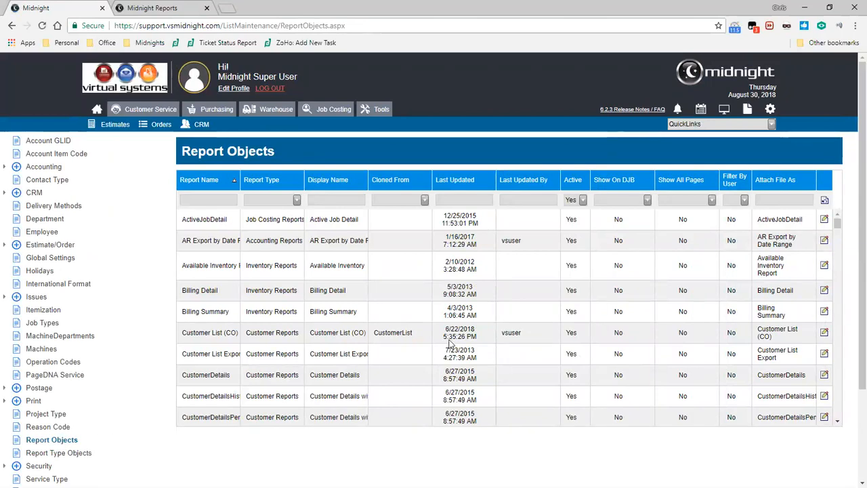
click(586, 205)
click(572, 215)
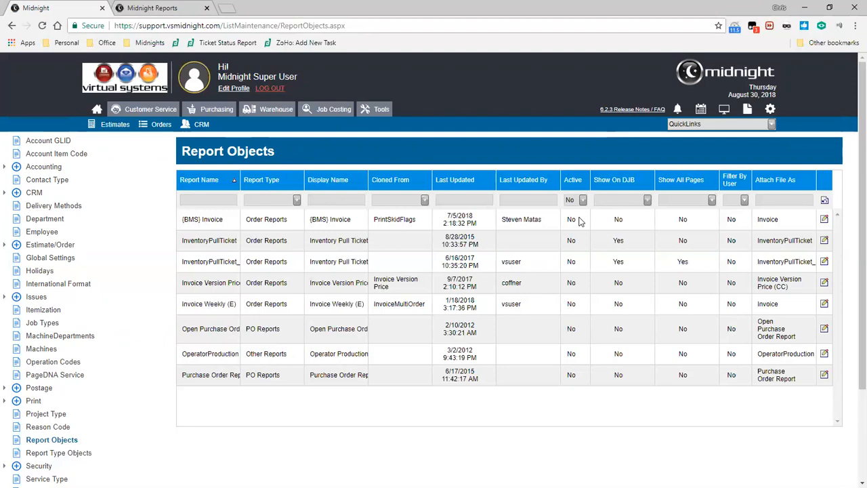
Filter the Report Objects list to active reports and check the WorkOrder report's Show On DJB setting.
click(583, 200)
click(573, 223)
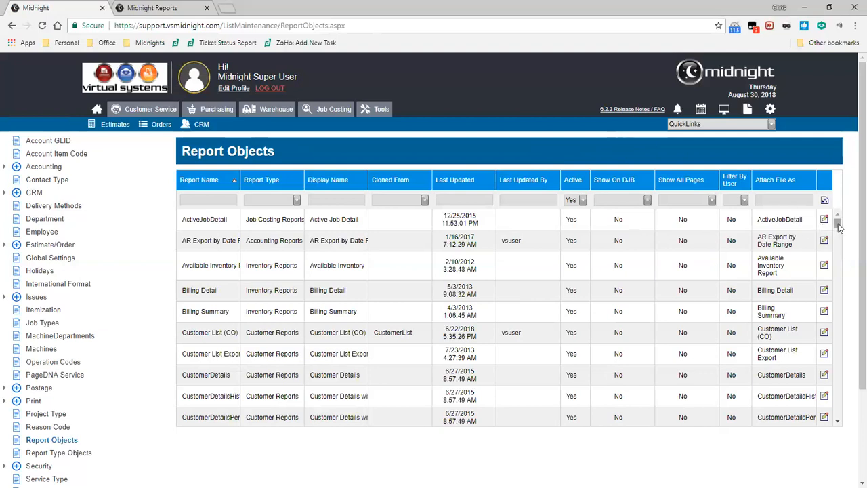
drag(838, 225, 837, 408)
double_click(617, 383)
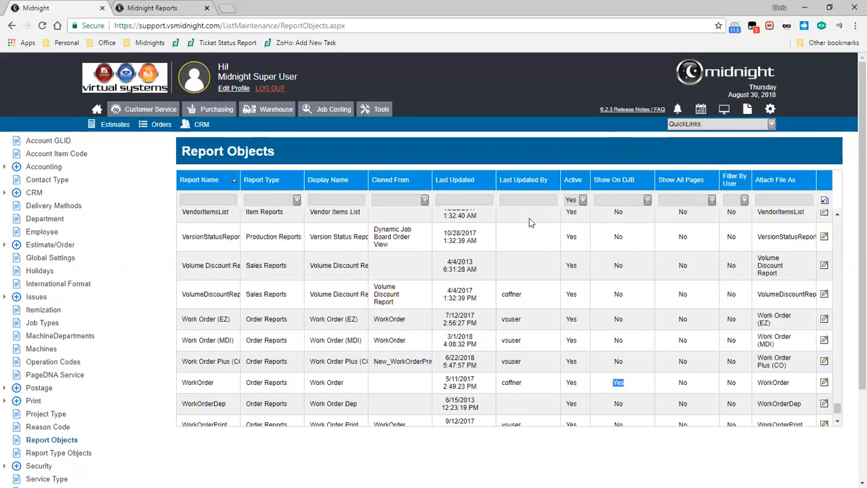
Return to Midnight Reports and open the Customer List report from the Customer Reports folder.
click(129, 8)
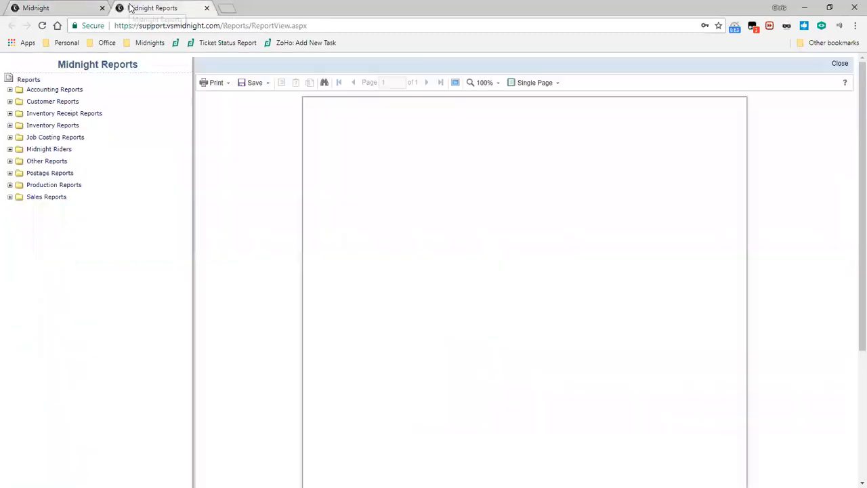
click(10, 101)
click(44, 150)
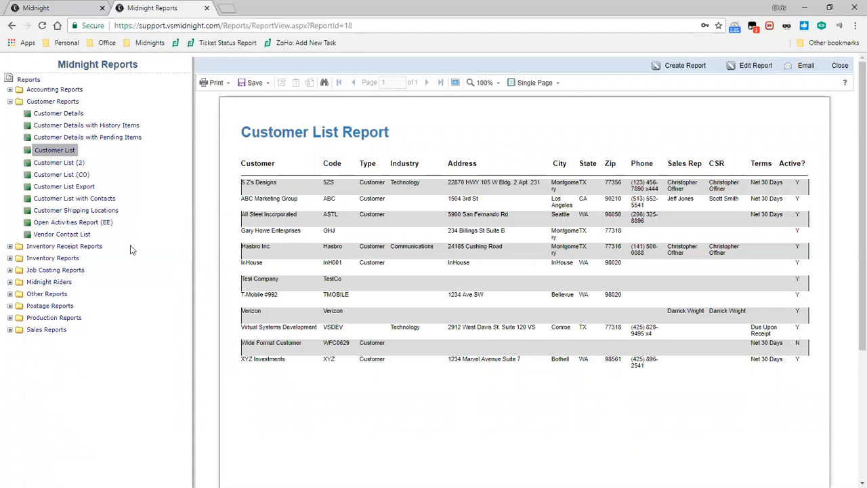
Try to run the Sales Report for all customers with a start date of 07/30/2017.
click(15, 330)
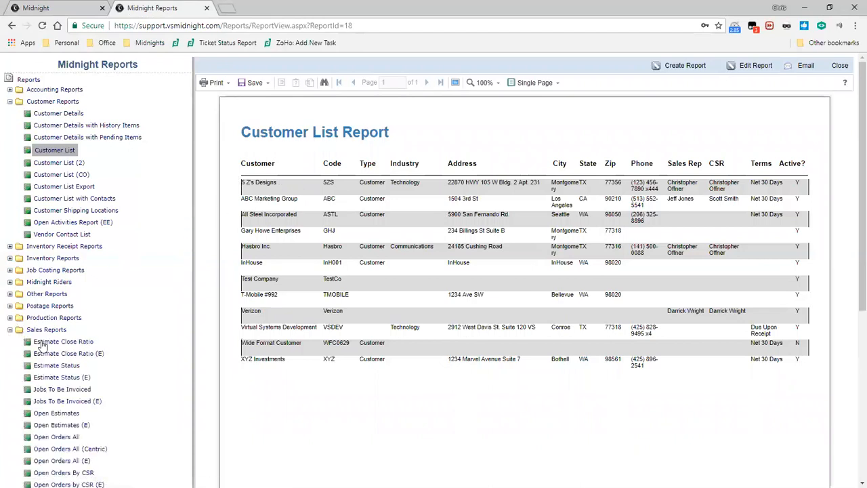
scroll(58, 369, down, 3)
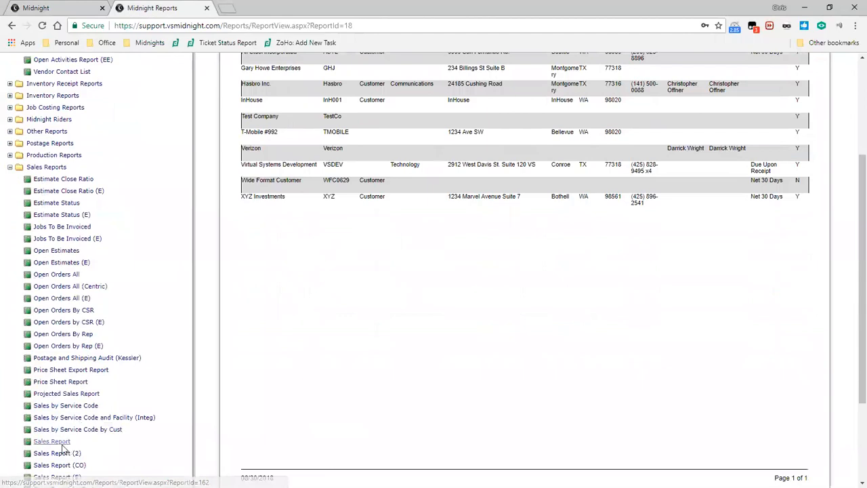
click(57, 445)
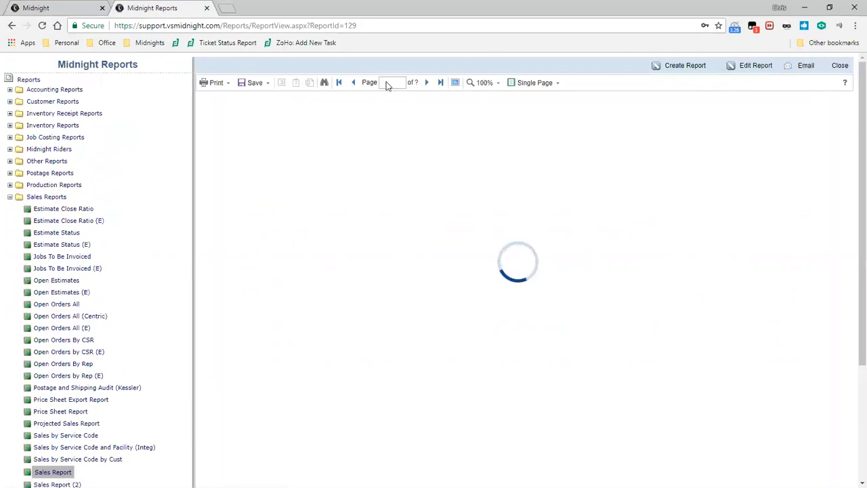
drag(280, 122, 270, 122)
text(7/30/2017)
click(360, 109)
click(358, 120)
click(354, 157)
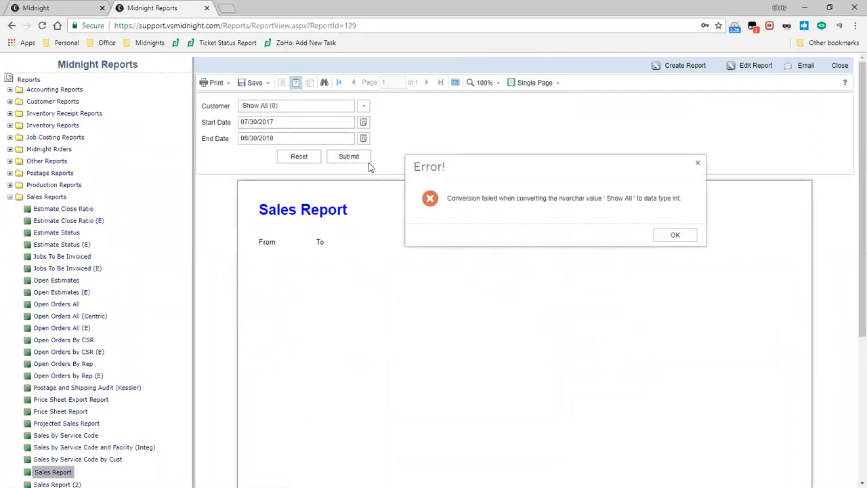
click(681, 237)
Run the Sales Report by Rep for all sales reps with a From date of 07/30/2017.
scroll(101, 271, down, 3)
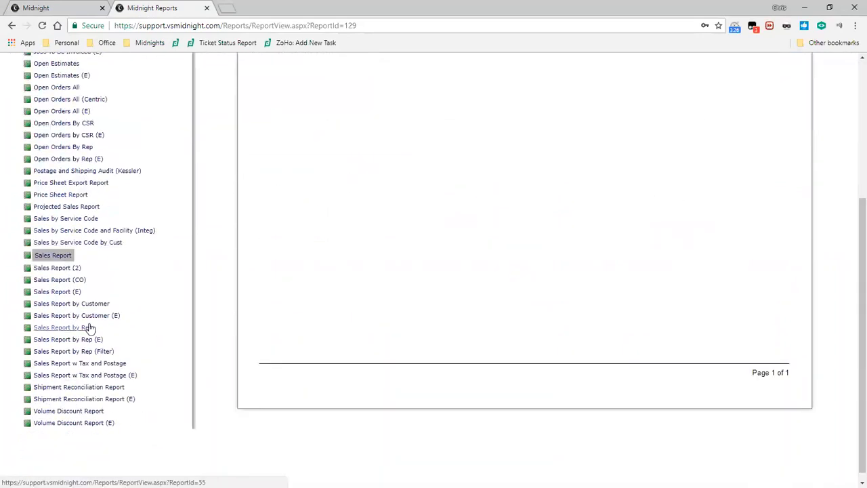
click(87, 328)
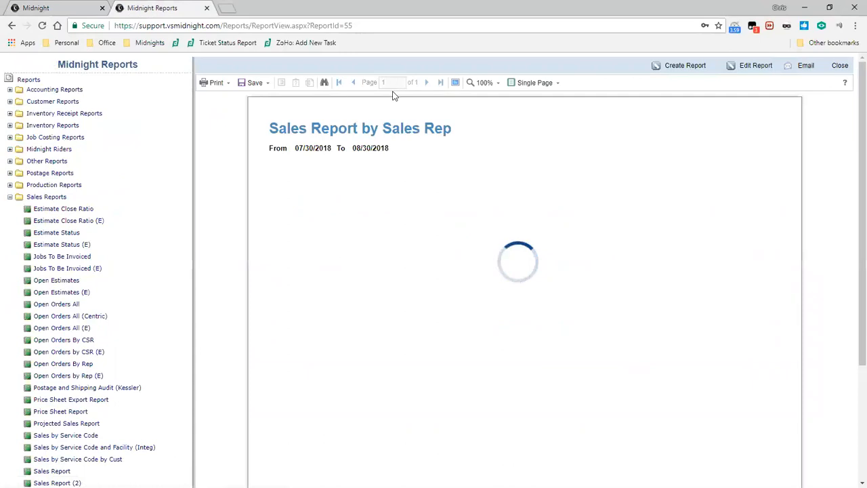
click(370, 106)
click(350, 136)
drag(297, 122, 306, 123)
text(7/30/2017)
click(519, 139)
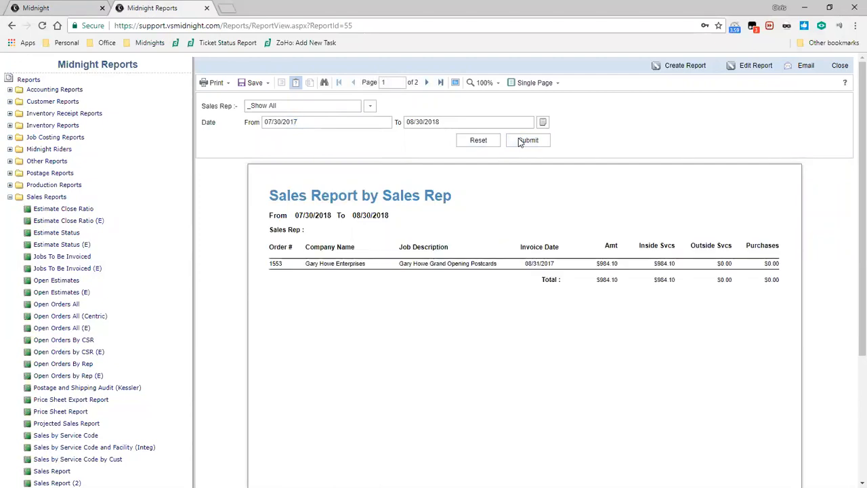
Look through the pages of the Sales Report by Rep and set its view mode to Continuous.
click(426, 82)
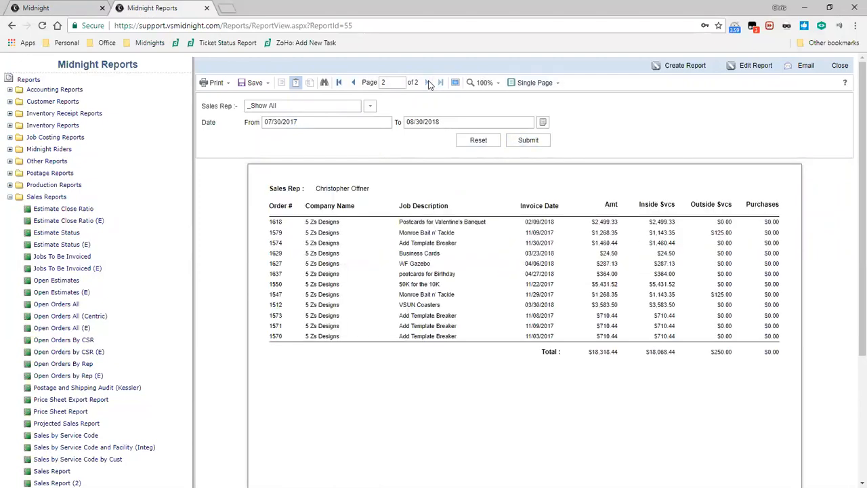
click(353, 82)
scroll(616, 310, down, 3)
scroll(584, 189, up, 3)
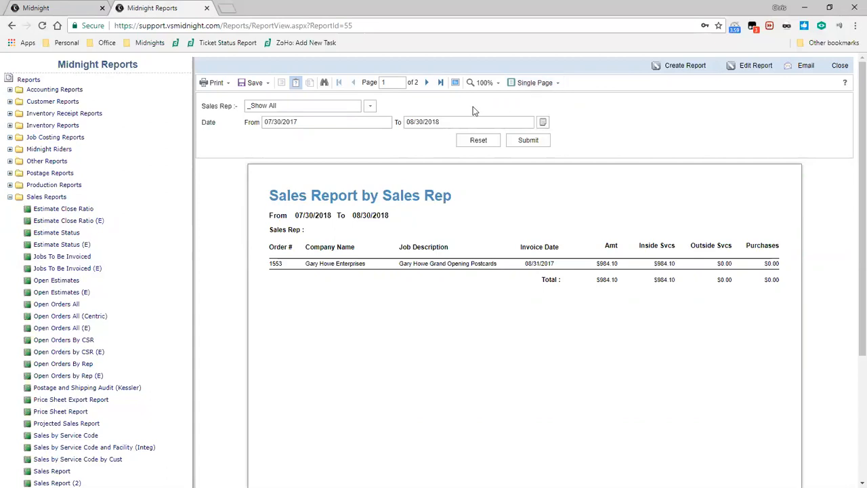
click(533, 83)
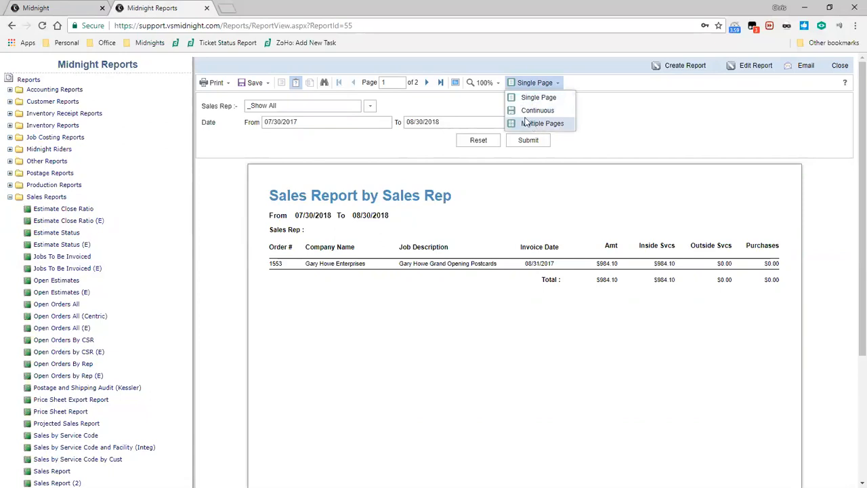
click(526, 111)
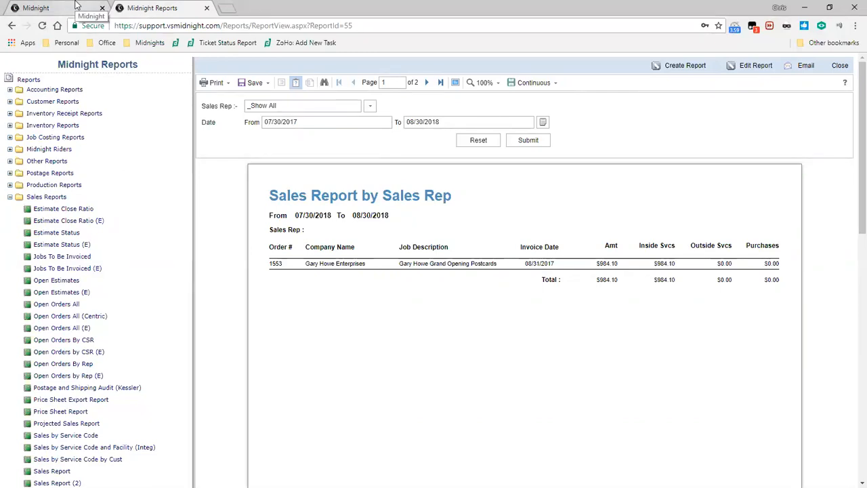
Switch the Sales Report by Rep to the Multiple Pages view mode and look through its pages.
click(76, 6)
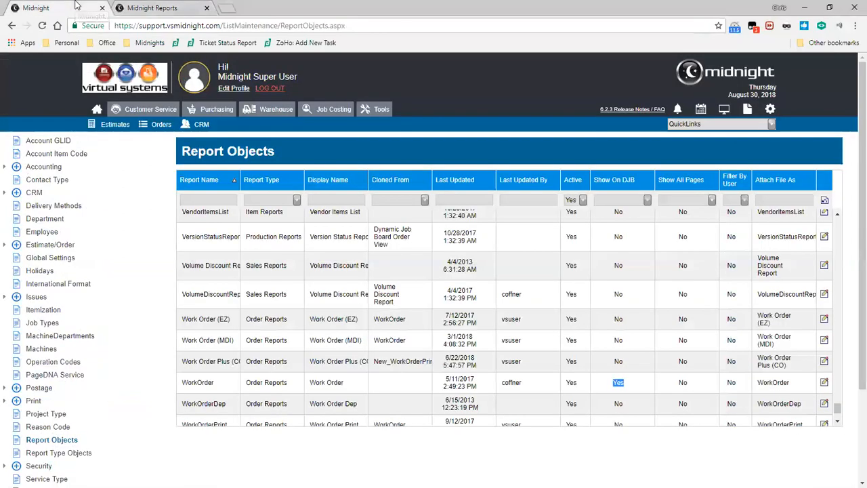
click(700, 256)
click(134, 6)
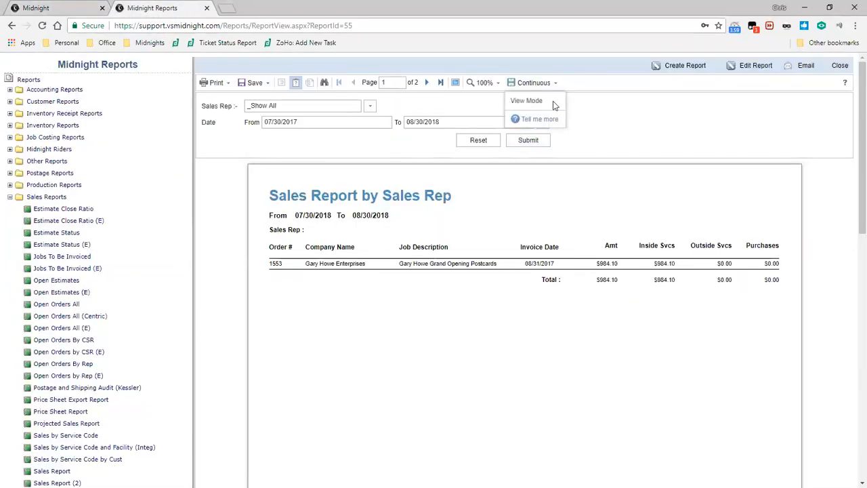
click(539, 86)
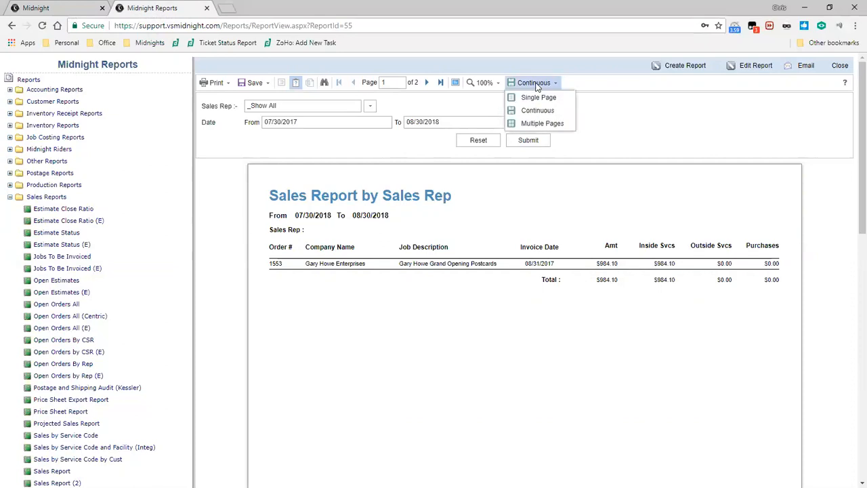
click(540, 125)
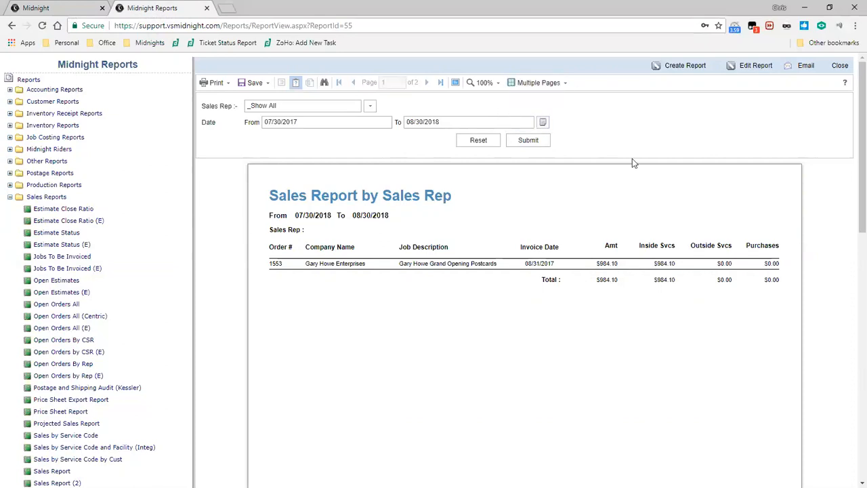
scroll(634, 162, down, 6)
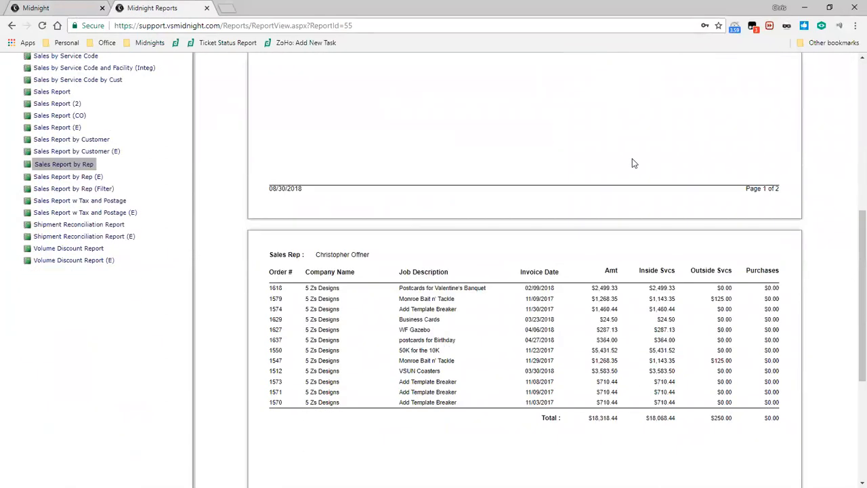
scroll(633, 162, up, 6)
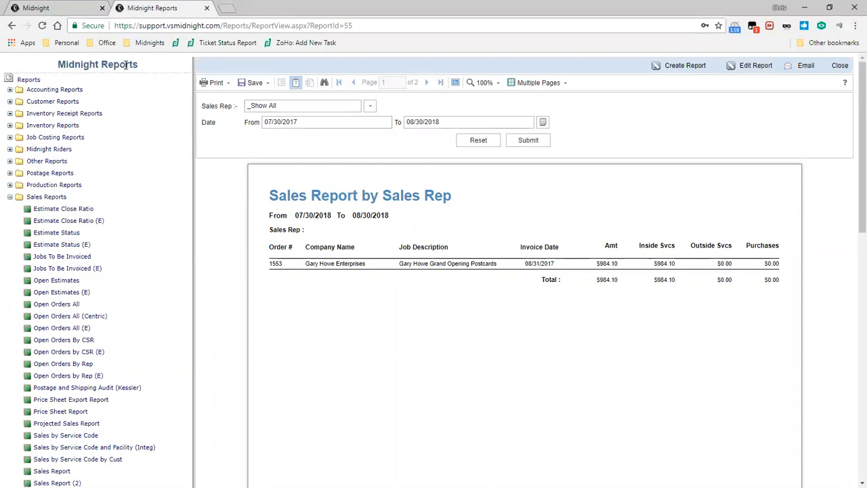
Open the e-mail form for the Sales Report by Rep and examine the file name of its attachment.
click(38, 6)
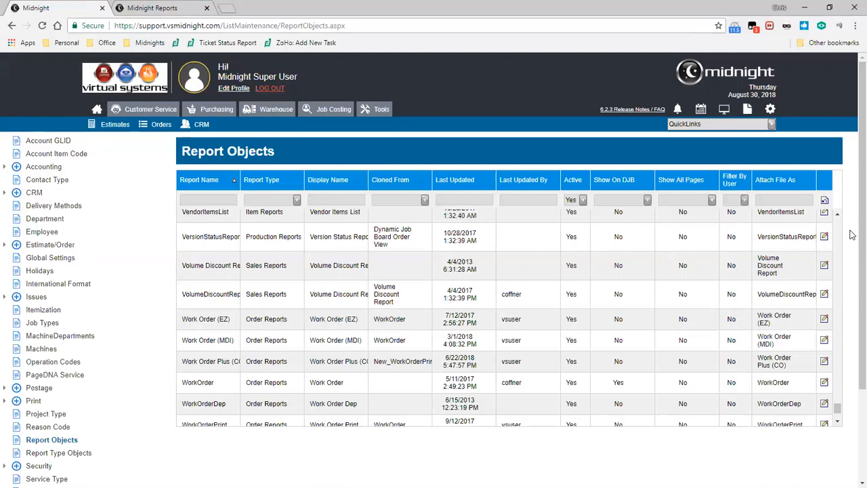
click(187, 14)
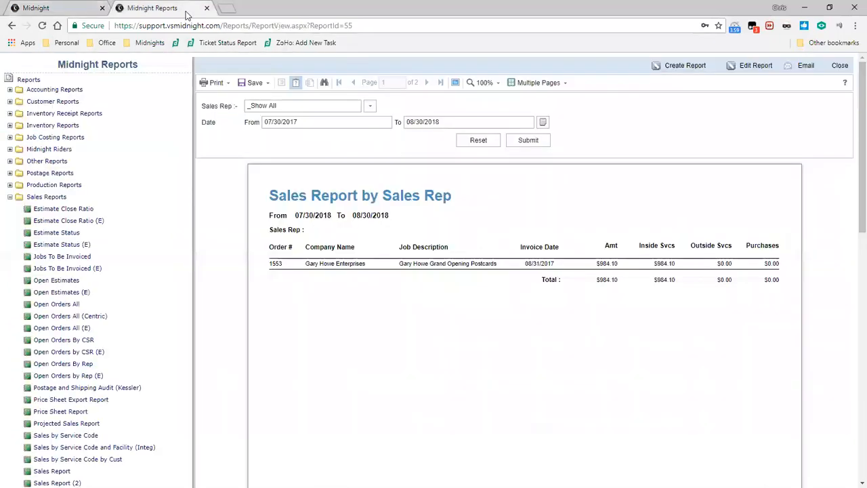
click(802, 68)
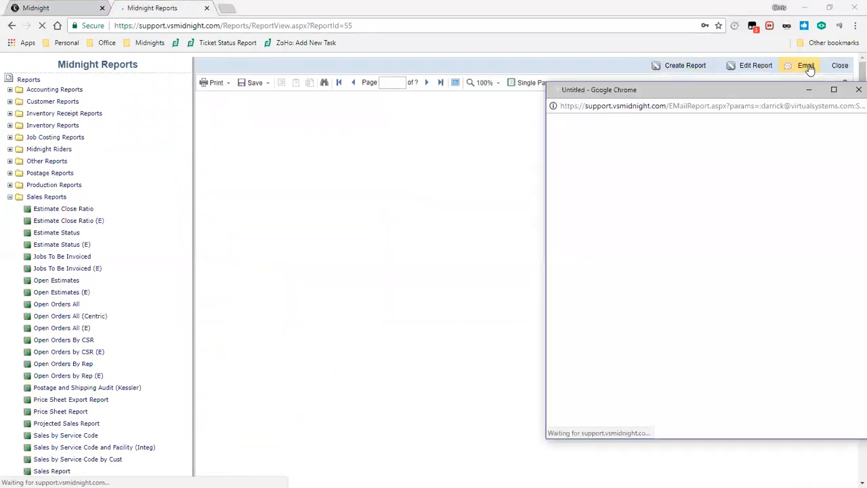
drag(751, 93, 614, 78)
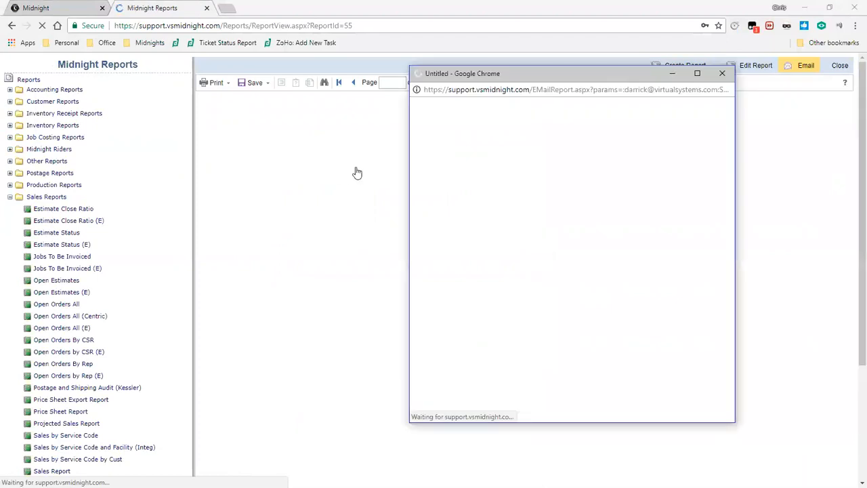
drag(405, 157, 298, 158)
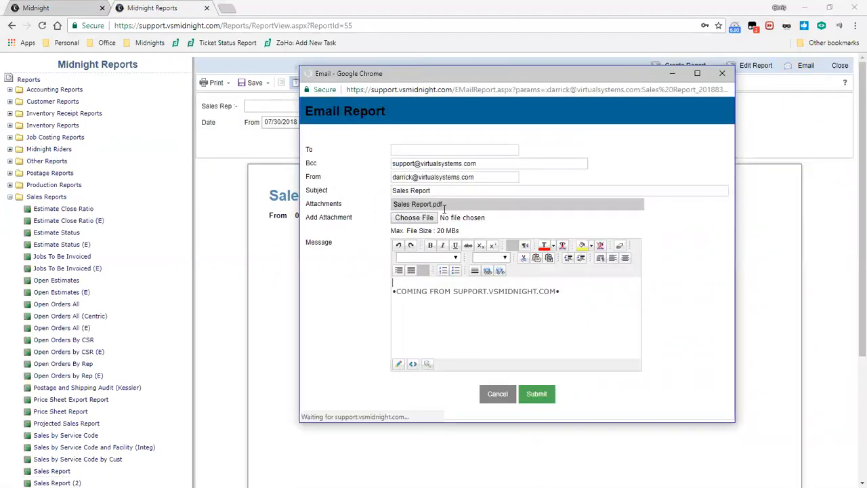
drag(430, 205, 392, 213)
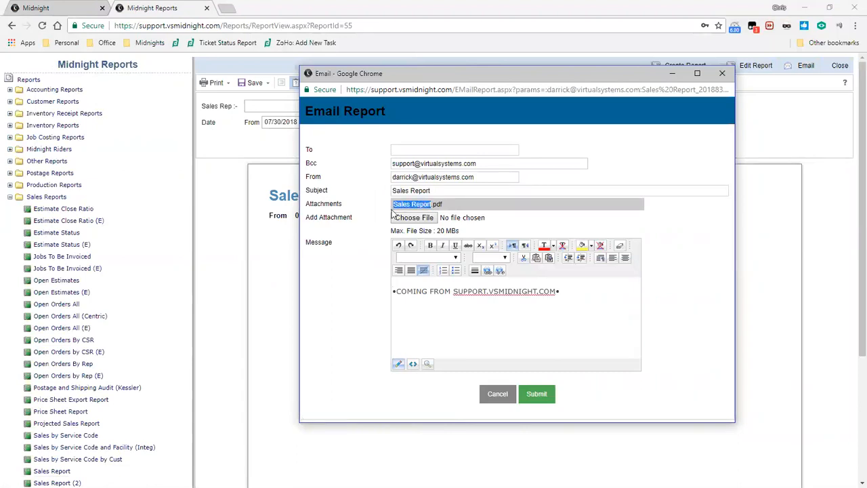
Return to Report Objects and try changing the Show On DJB and Attach File As settings of Sales Report (2).
click(40, 9)
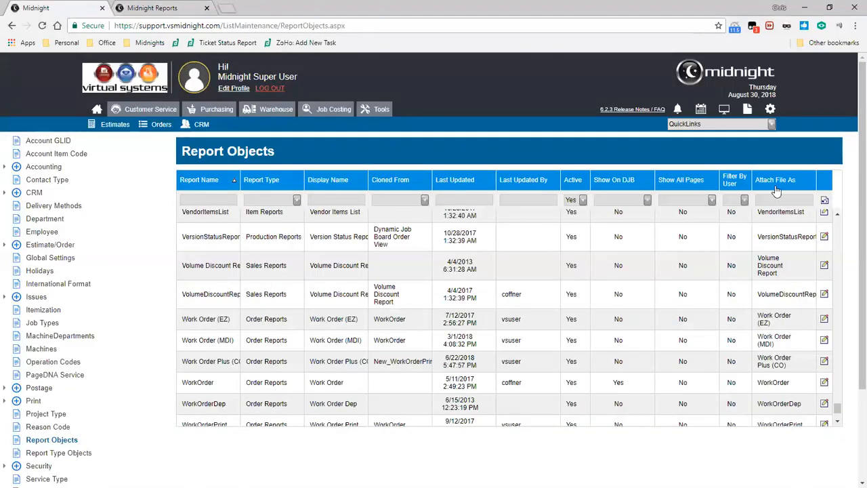
drag(837, 408, 838, 380)
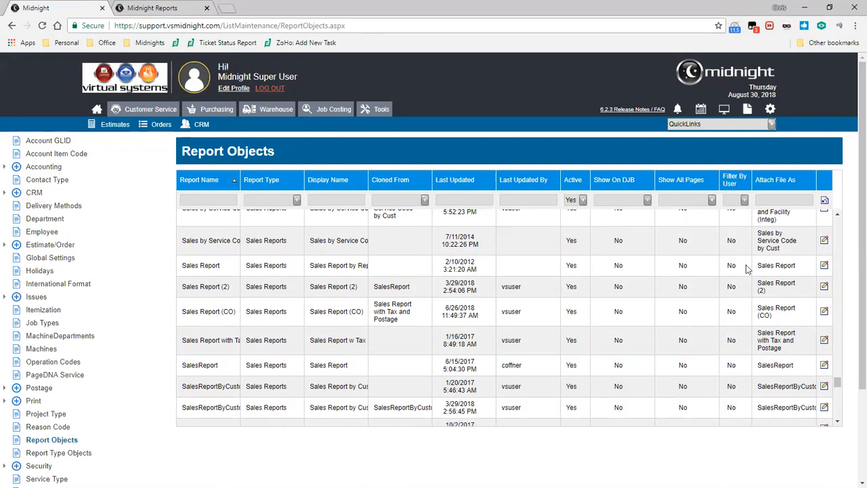
click(825, 287)
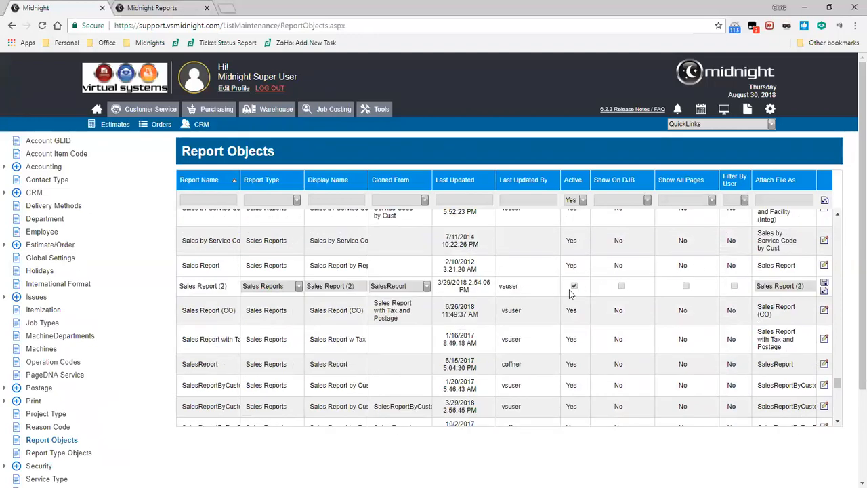
click(622, 288)
click(622, 288)
drag(810, 285, 796, 285)
key(BackSpace)
click(824, 290)
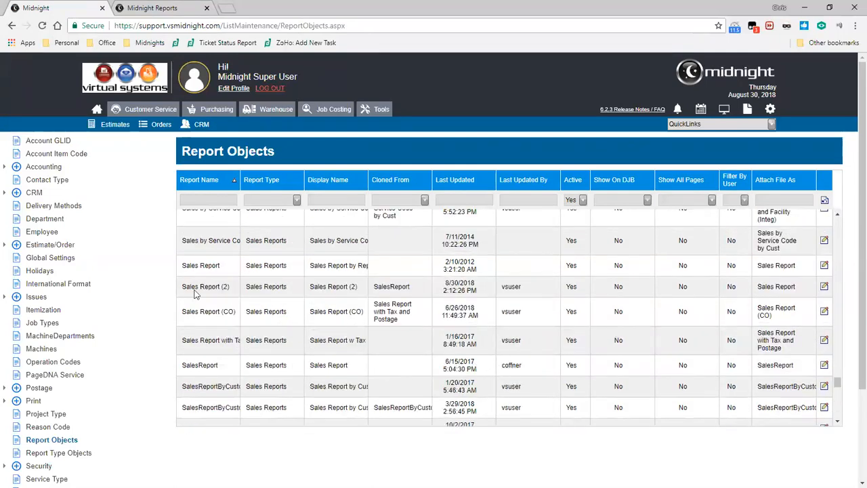
Examine the Report Logo and company address fields in the Company Settings of Global Settings.
click(55, 261)
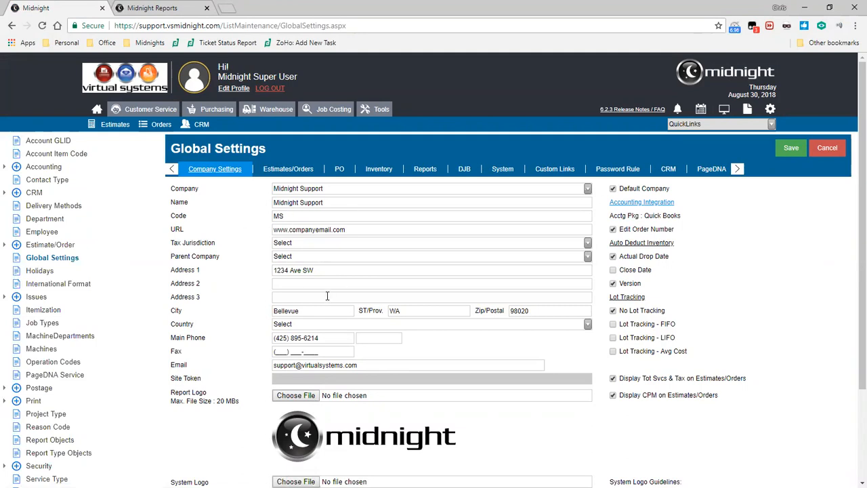
scroll(327, 297, down, 2)
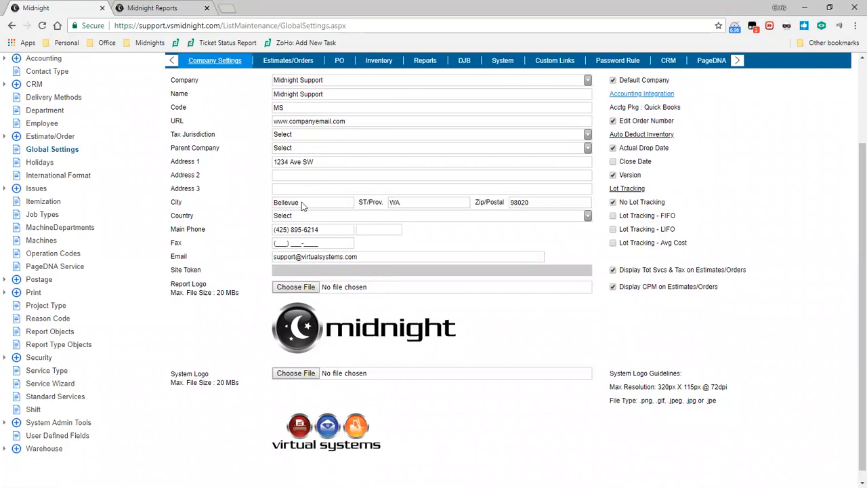
drag(170, 284, 209, 288)
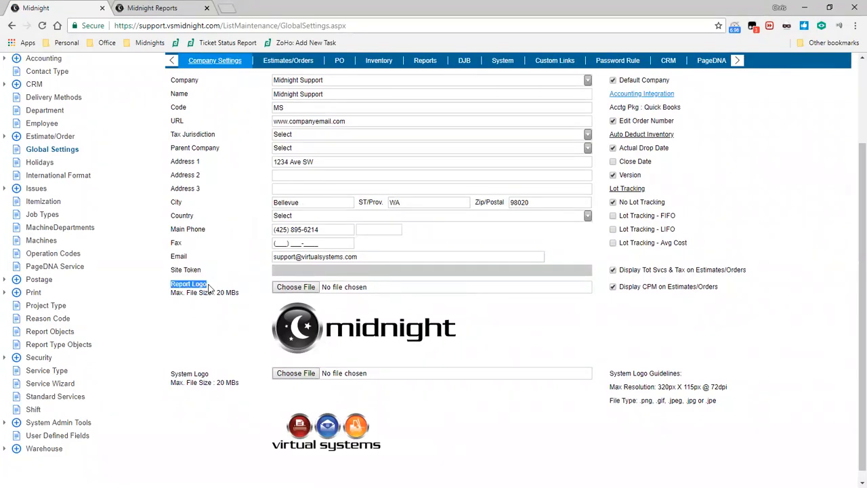
click(215, 299)
drag(275, 160, 338, 161)
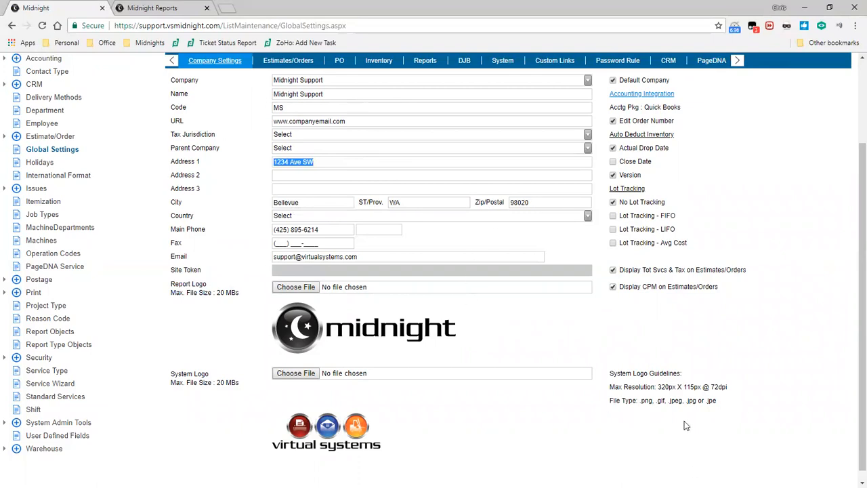
scroll(685, 421, up, 3)
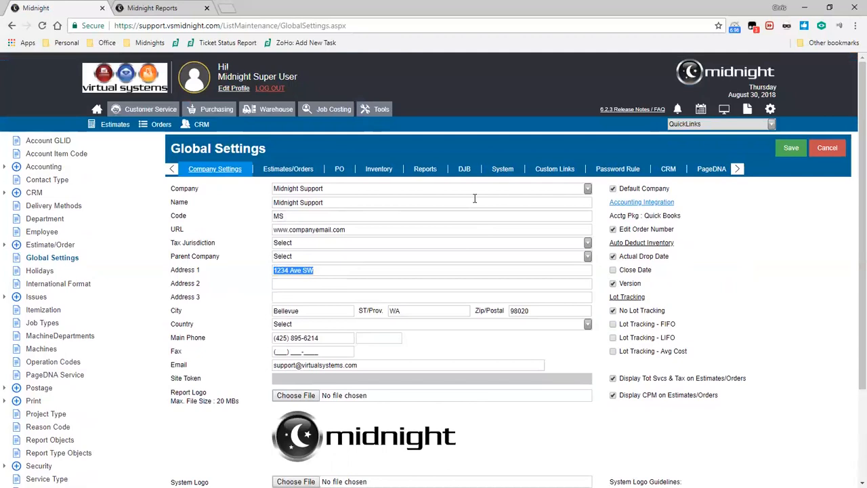
Review the Reports section of Global Settings, including the default BCC, e-mail signature and role-based security option.
click(423, 171)
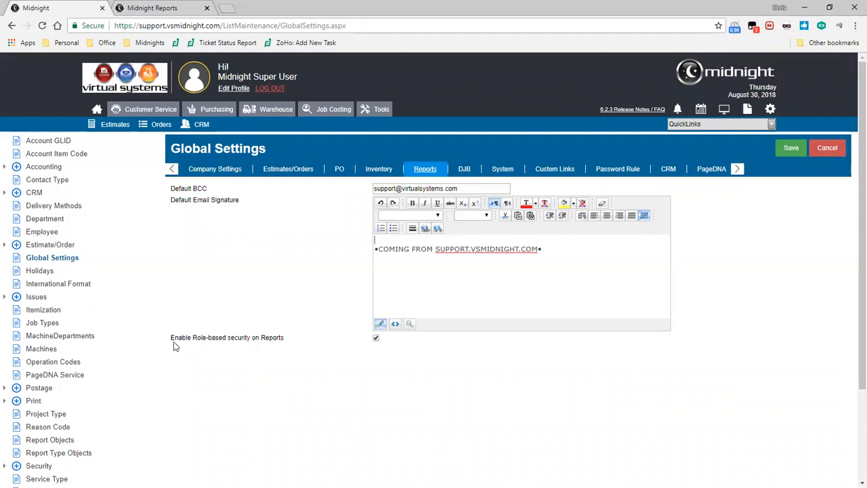
drag(171, 338, 230, 337)
click(283, 415)
Load the Sales security role in Create Roles/Rights and open the report security of its Reports module.
scroll(15, 357, down, 2)
click(5, 346)
click(52, 377)
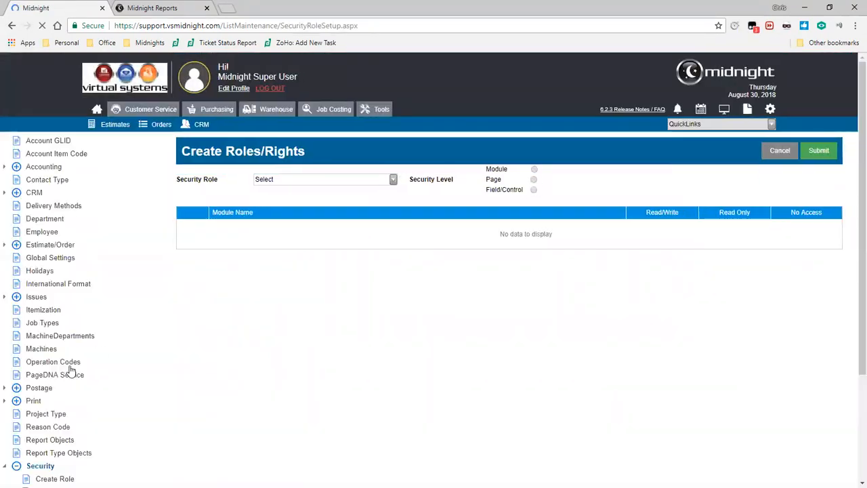
click(394, 180)
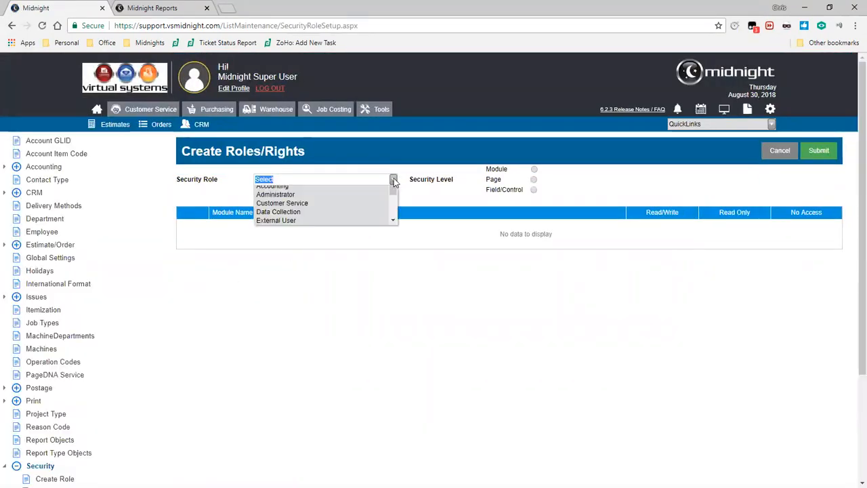
drag(393, 204, 399, 233)
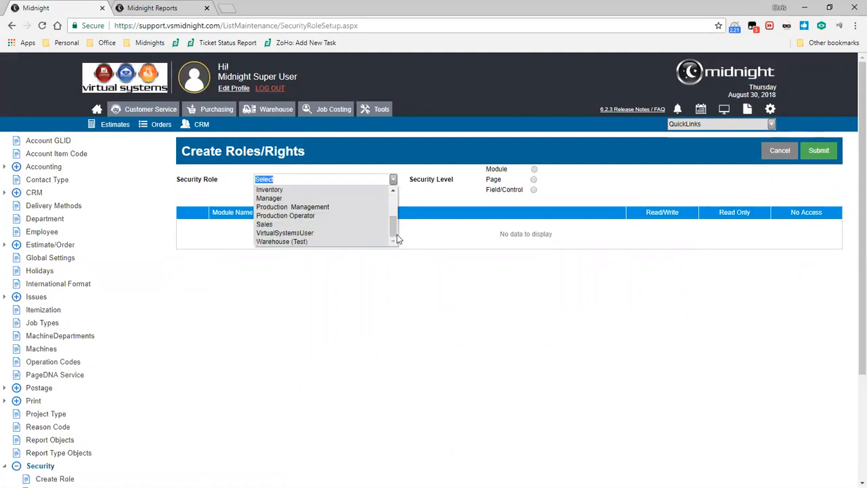
click(262, 224)
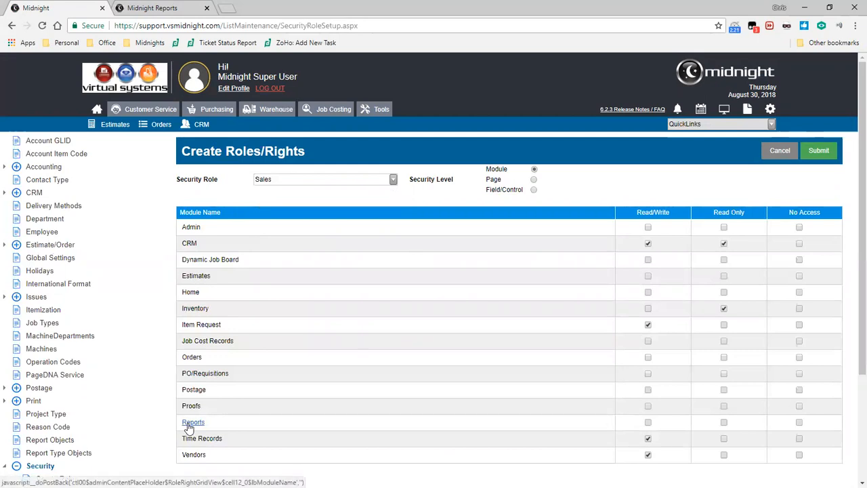
click(190, 423)
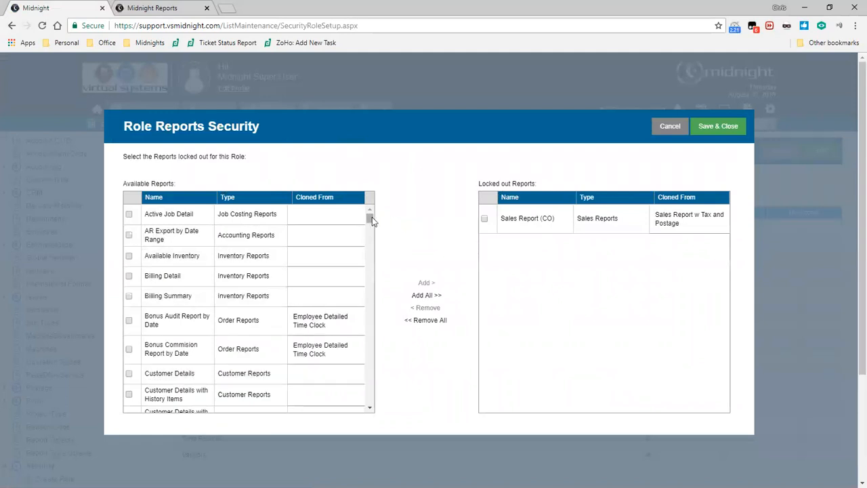
Add Sales Report, Sales Report (2) and Sales Report (E) to the locked out reports of the Sales role.
drag(127, 183, 172, 185)
click(144, 180)
drag(481, 183, 528, 182)
click(529, 183)
drag(369, 218, 341, 409)
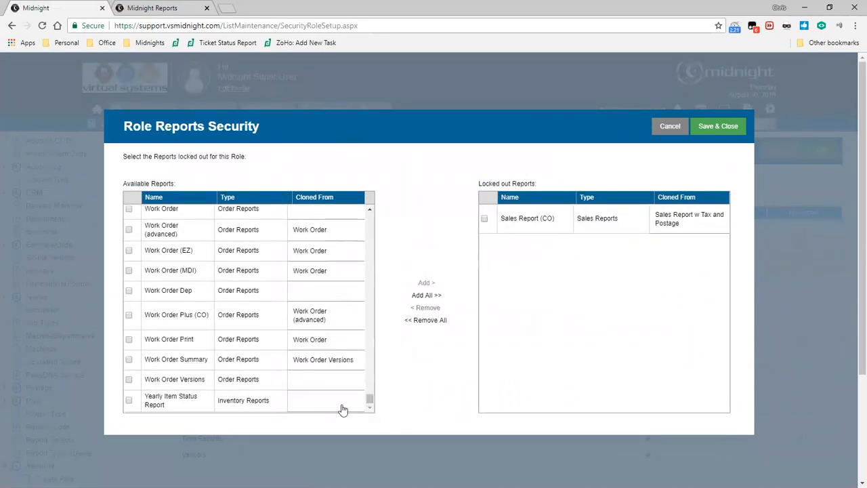
scroll(200, 344, up, 5)
scroll(156, 299, up, 5)
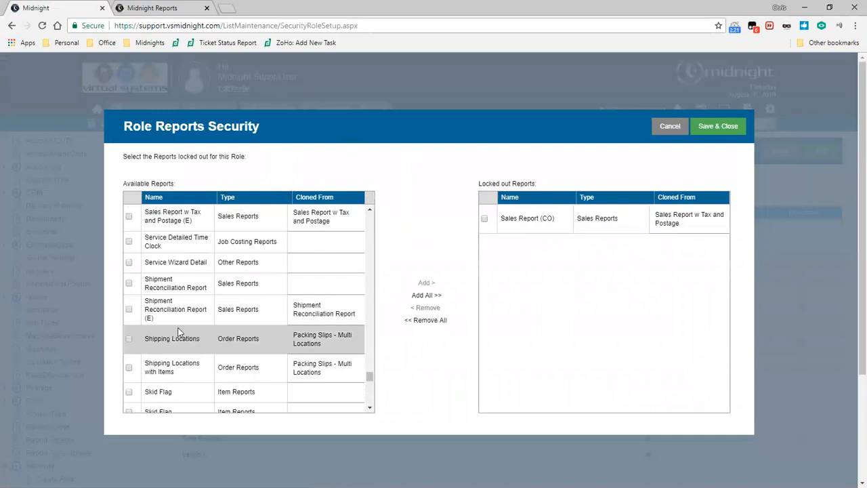
click(130, 233)
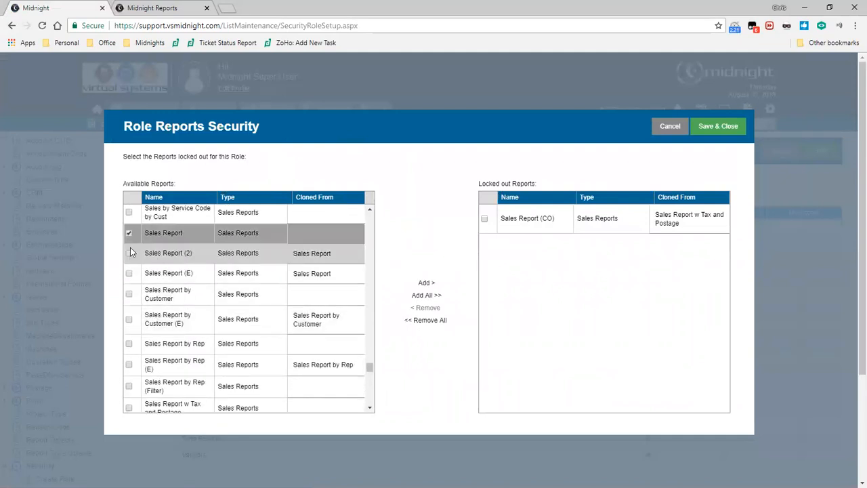
click(346, 276)
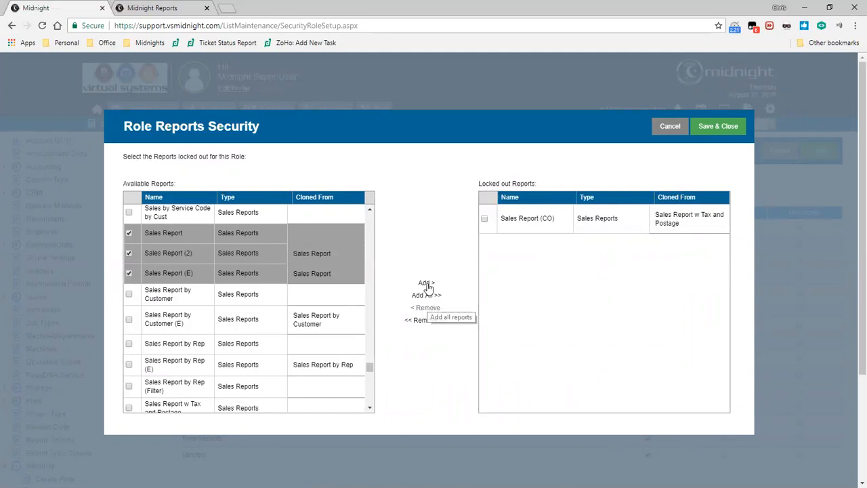
click(426, 283)
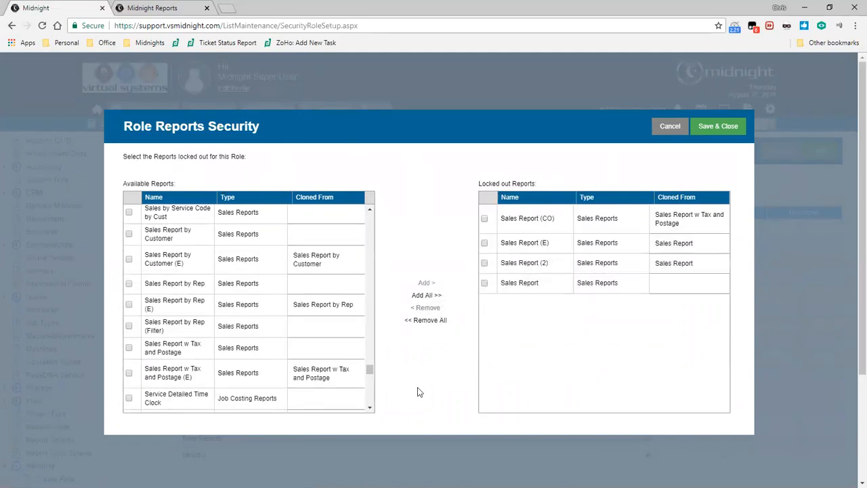
Take Sales Report off the locked out list, then save the report security and submit the Sales role's rights.
click(484, 283)
click(435, 308)
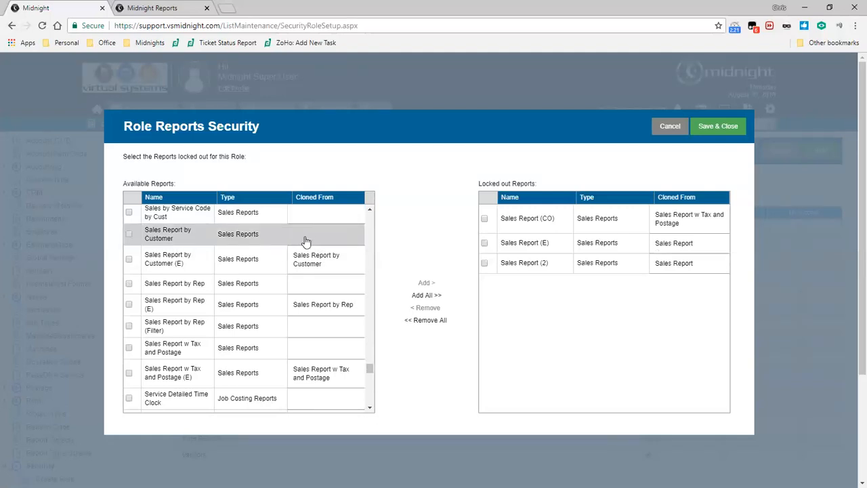
click(718, 128)
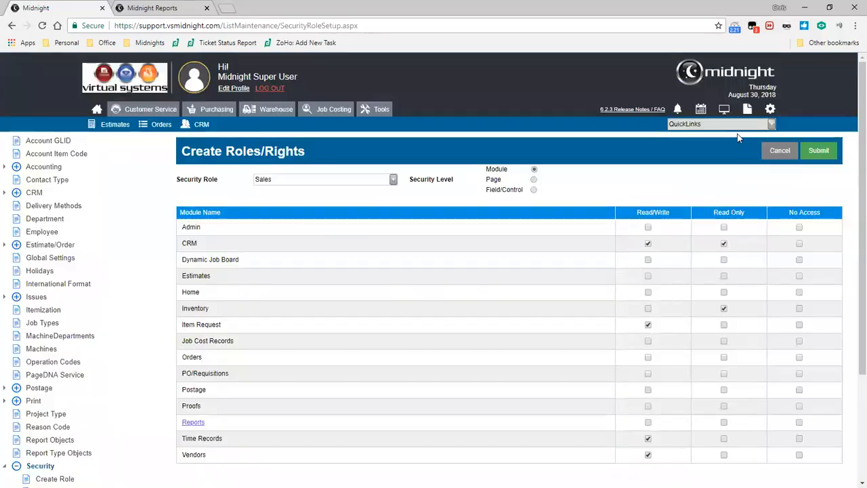
click(817, 151)
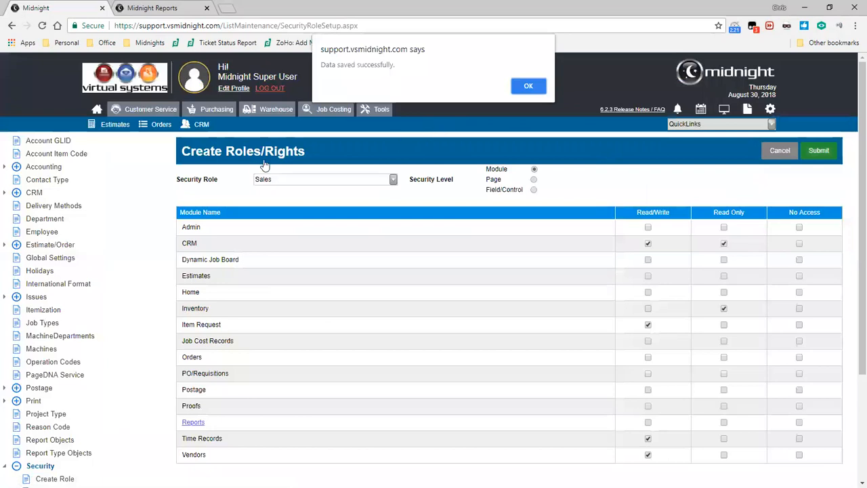
click(528, 86)
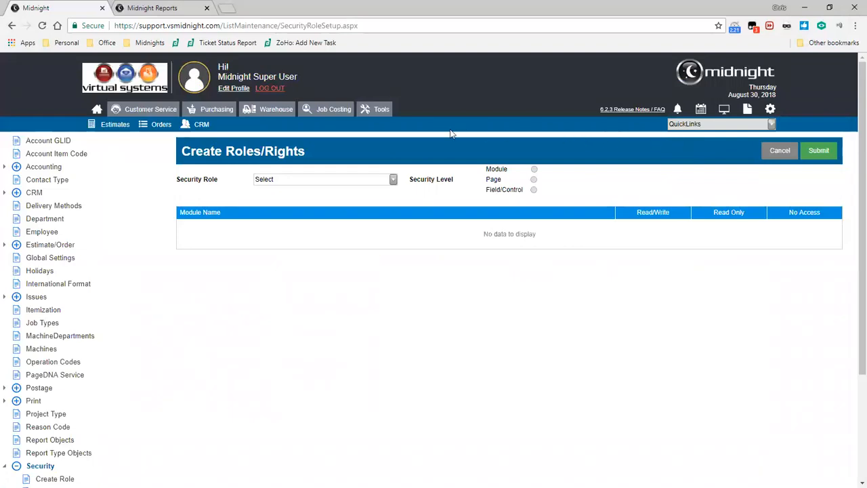
Open the Business Cards: BN Films order and preview its Work Order Summary report.
click(161, 131)
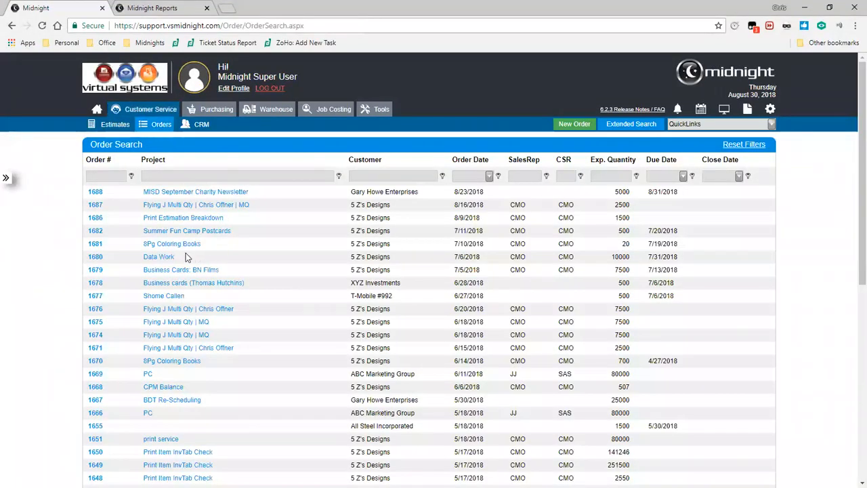
click(206, 271)
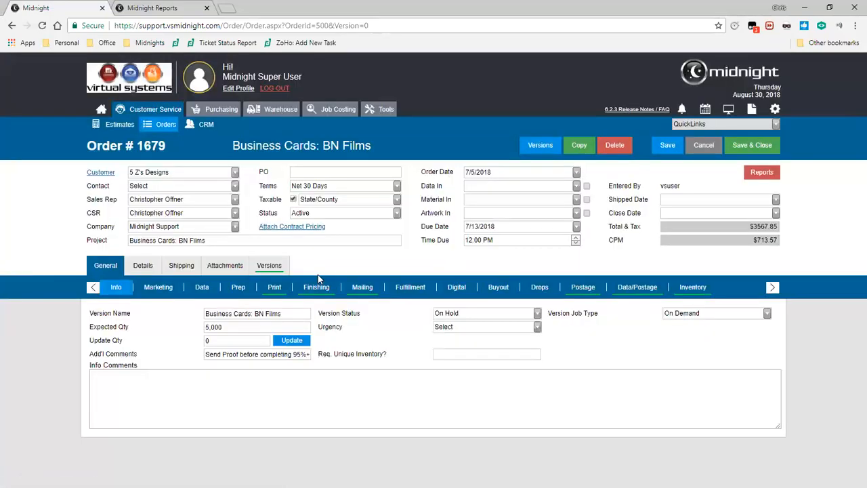
click(779, 175)
drag(773, 218, 779, 325)
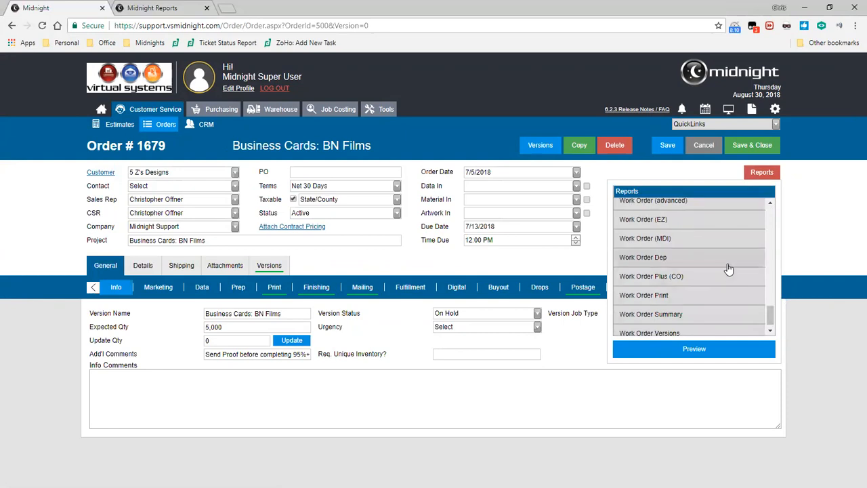
double_click(717, 318)
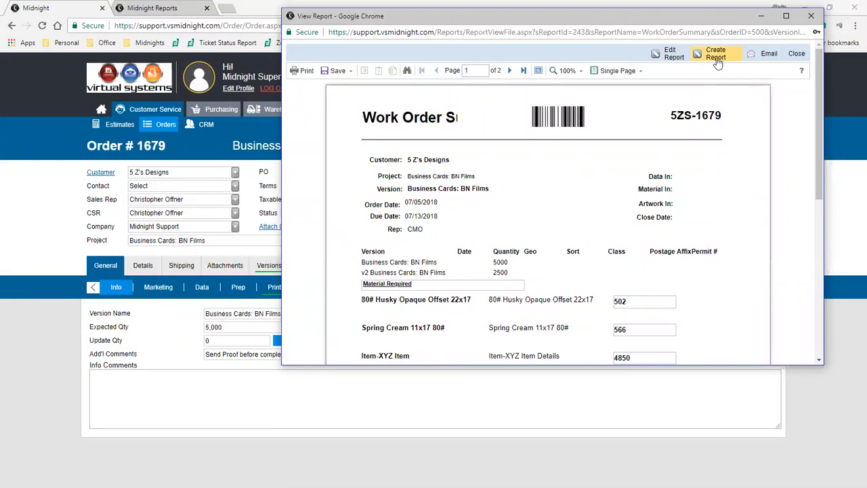
Start creating a new report from the preview, cloned from the WorkOrderSummary order report.
click(718, 61)
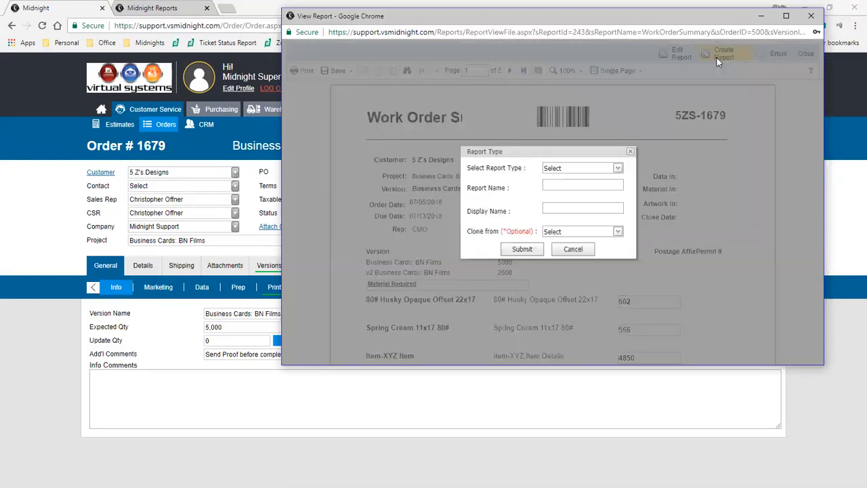
click(617, 232)
mouse_move(814, 263)
mouse_down()
mouse_move(822, 309)
mouse_move(816, 297)
mouse_up()
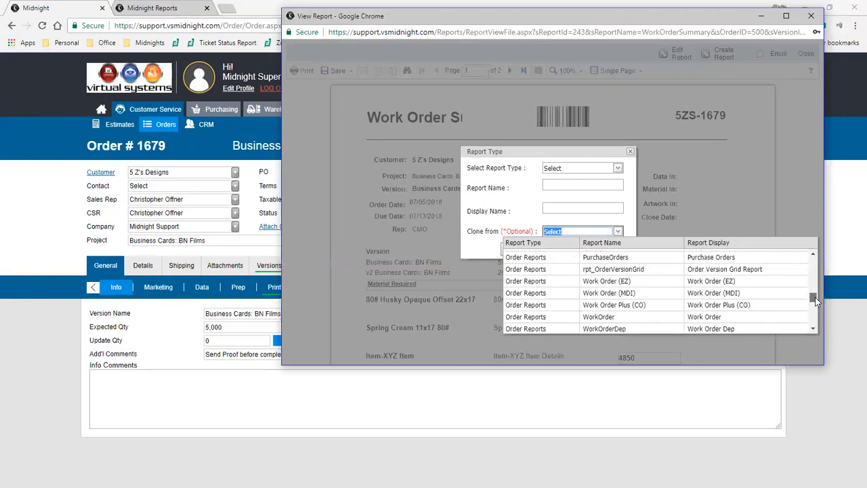
scroll(789, 292, down, 2)
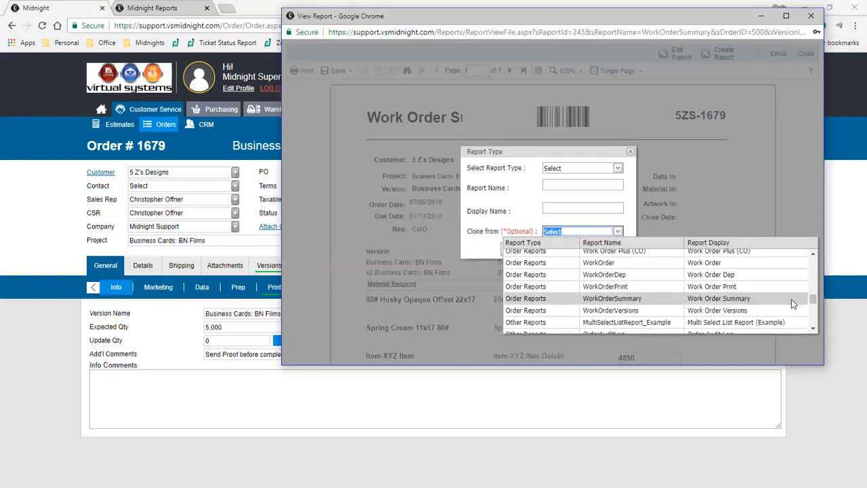
click(791, 299)
Name the new report WorkOrderSummary_2 with display name Work Order Summary (2), and submit it.
click(581, 186)
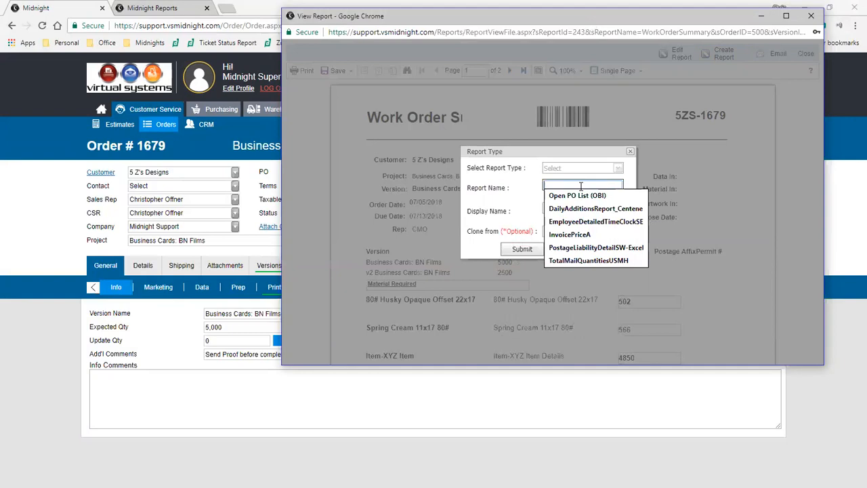
text(WorkOrderSummary_2)
key(Tab)
text(Work Order)
text(ry (2))
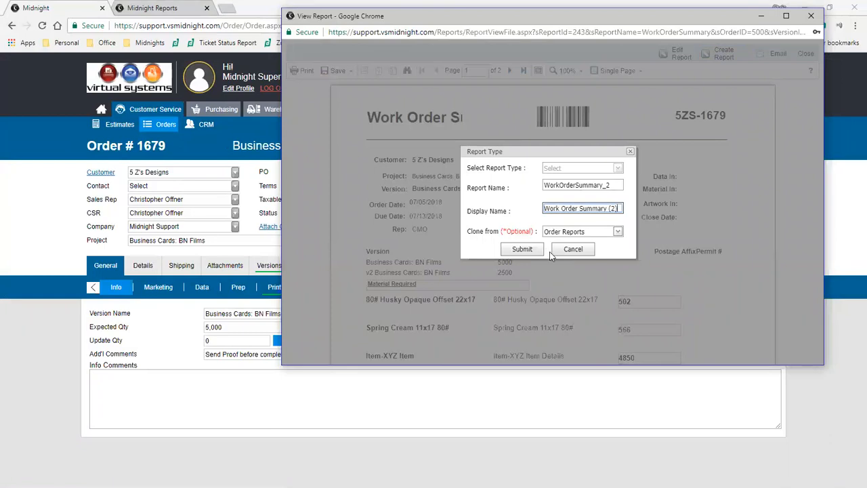
click(520, 251)
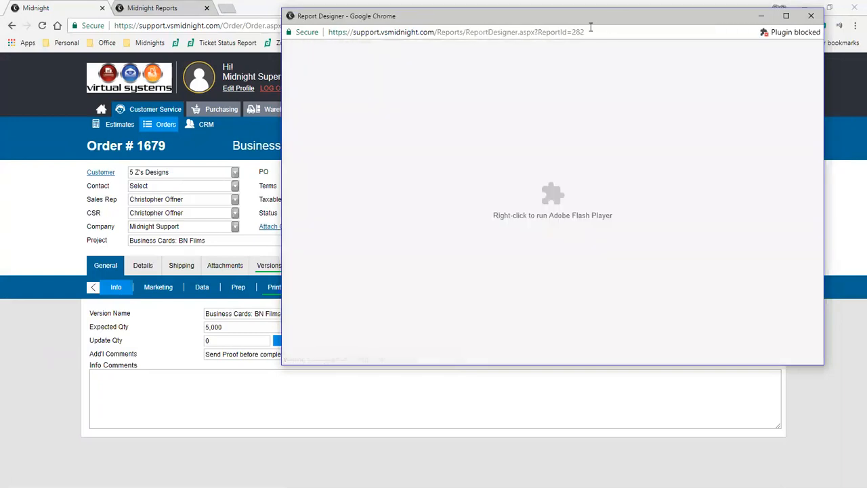
Examine the new report's ID in the Report Designer's address and enlarge the designer window to view the layout.
drag(591, 28, 574, 28)
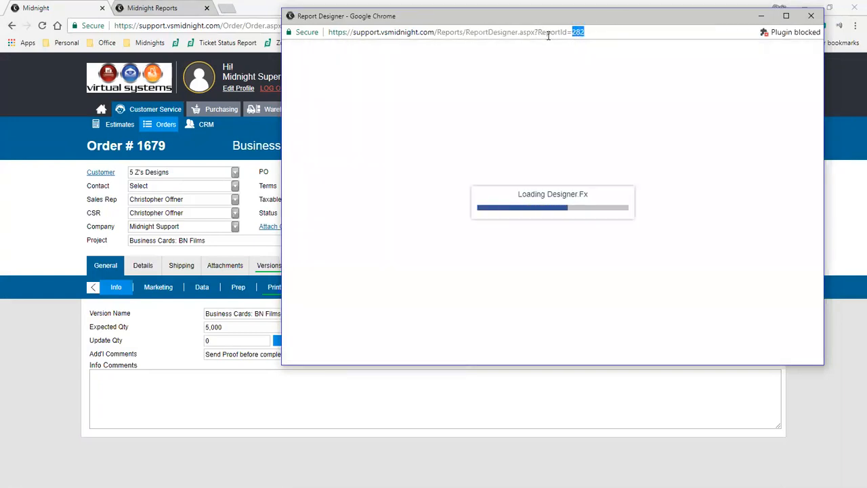
click(607, 31)
drag(591, 25, 397, 37)
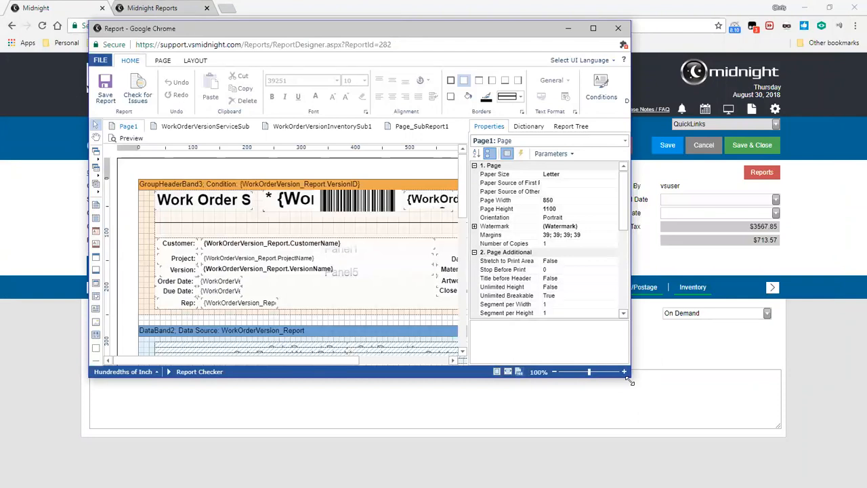
drag(630, 381, 791, 400)
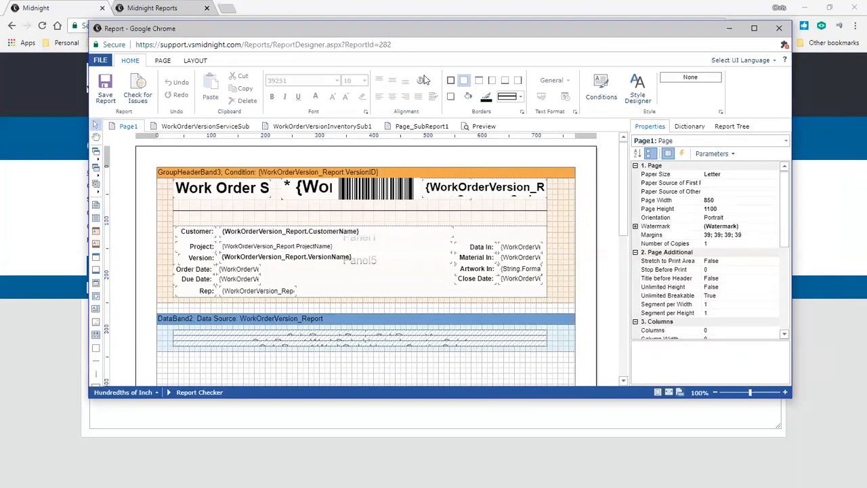
drag(393, 44, 347, 49)
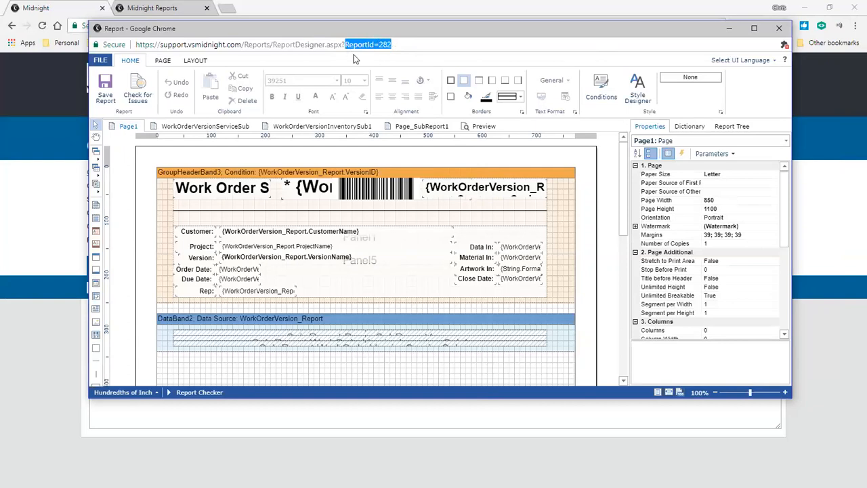
click(354, 60)
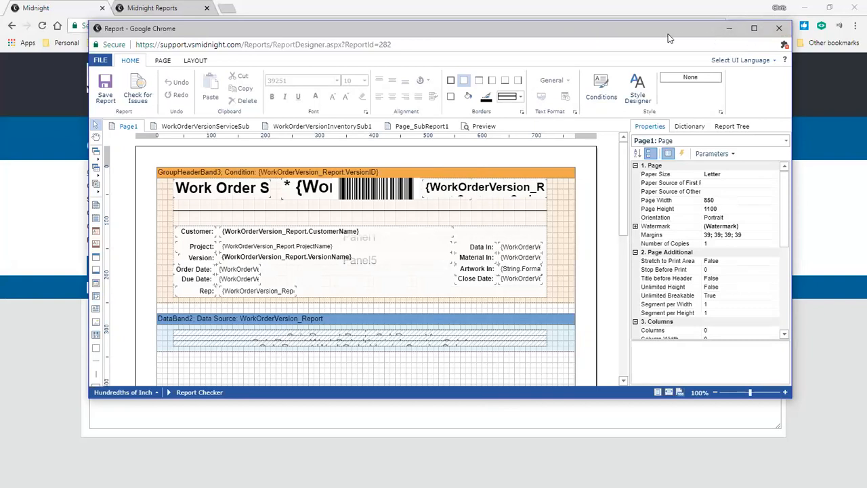
drag(669, 38, 669, 448)
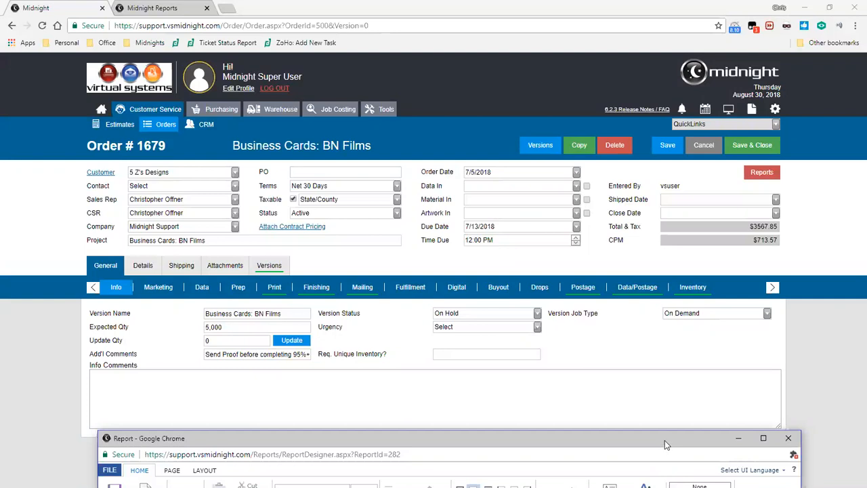
drag(666, 444, 662, 63)
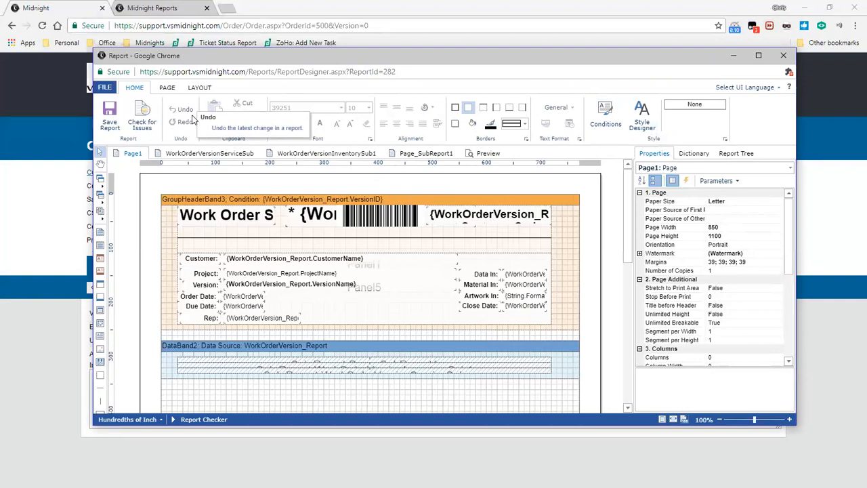
Export a copy of the report design in the Report File (.mrt) format.
click(106, 90)
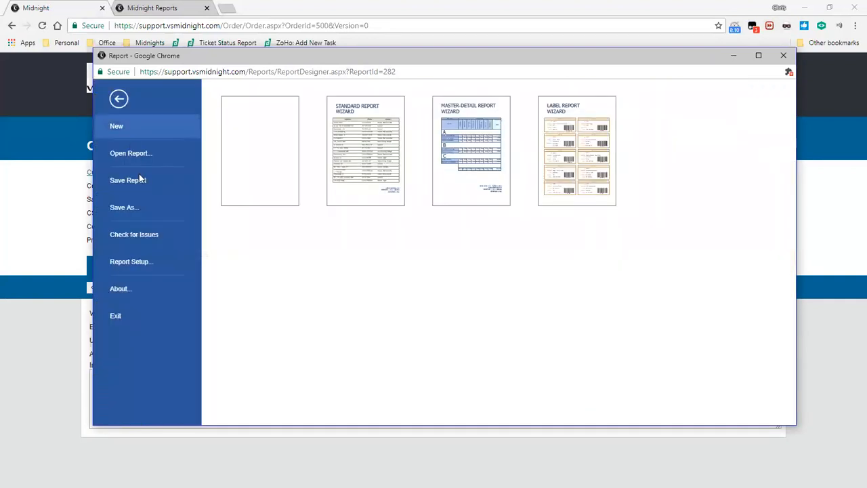
click(143, 203)
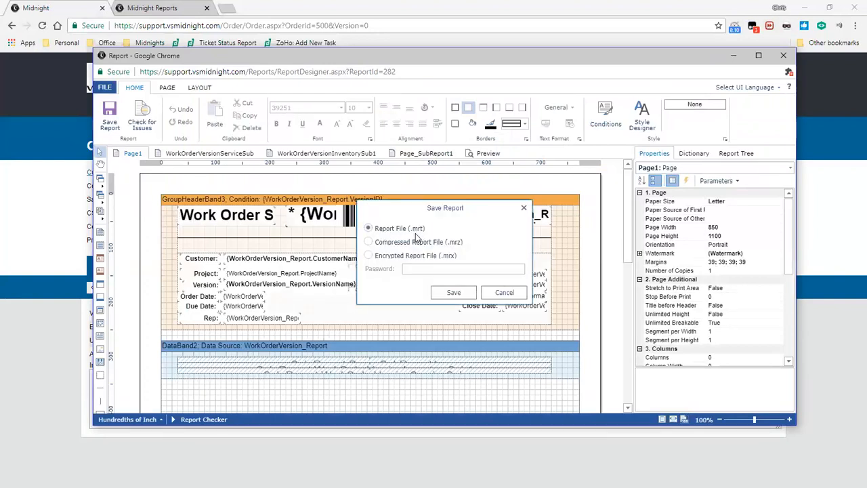
click(454, 292)
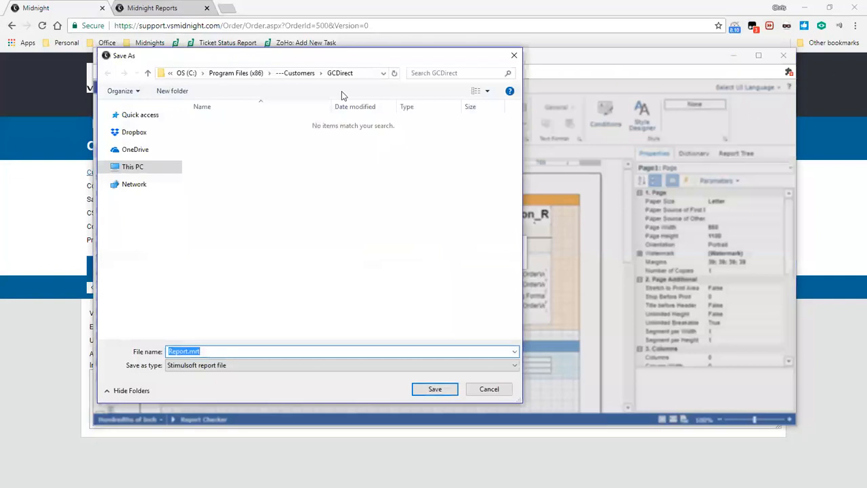
Save the exported design as WorkOrderSummary2_282 in the ==DEFAULT folder under ---Customers.
click(297, 73)
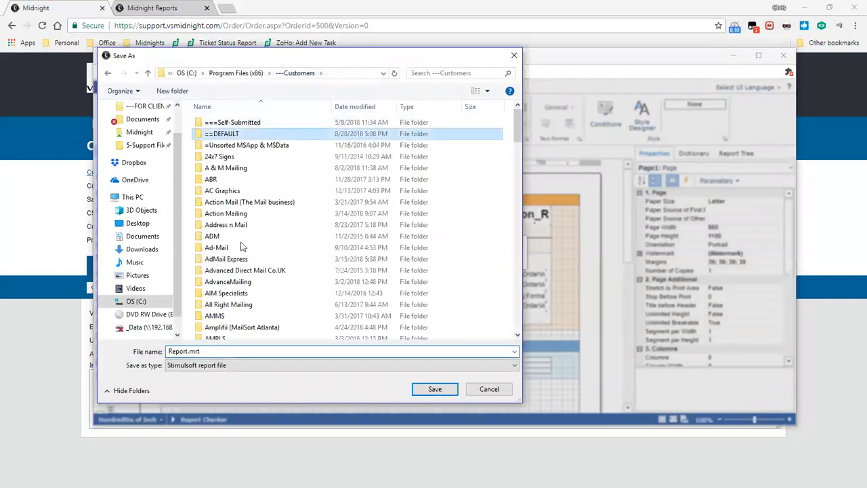
double_click(271, 135)
text(WorkOrderSummary)
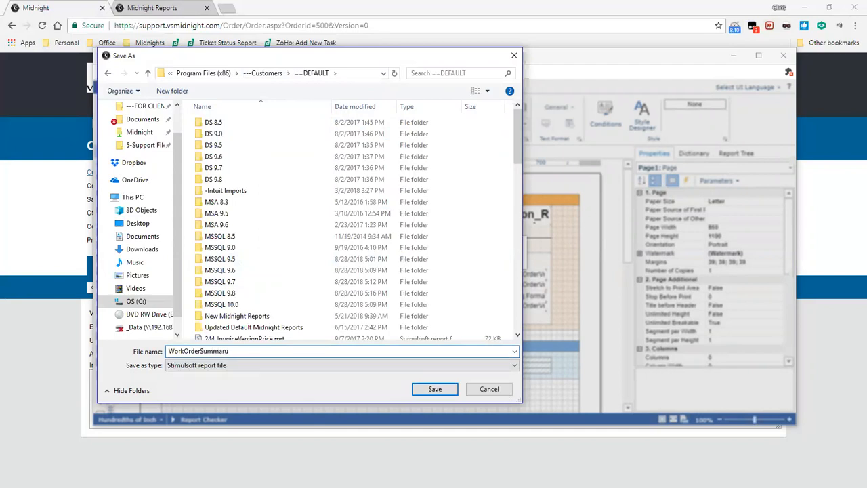
key(BackSpace)
text(y2_282)
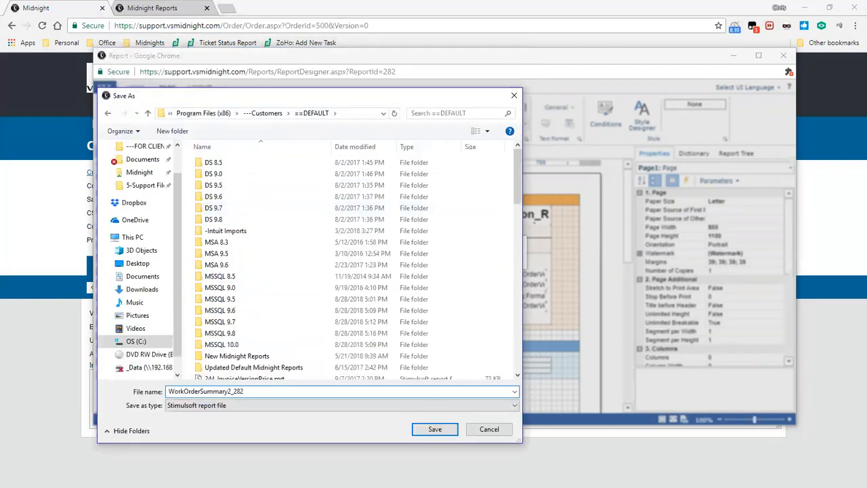
click(437, 432)
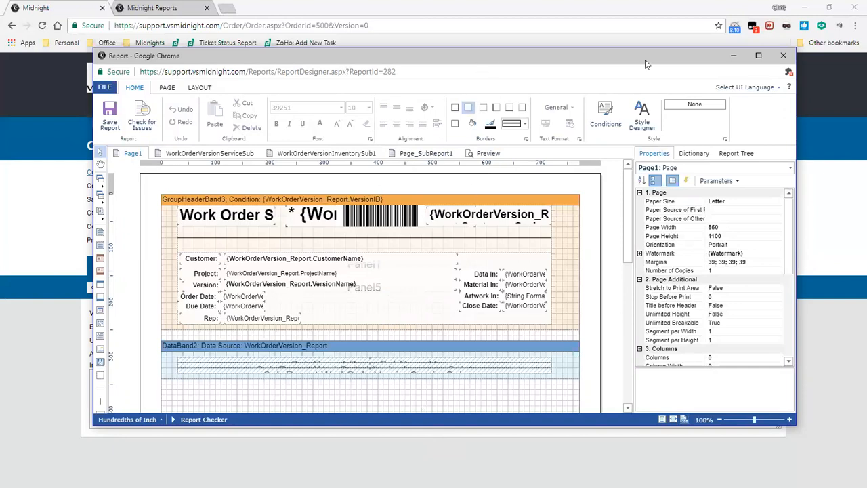
Close the designer, leave the current order, then open the MISD September Charity Newsletter order and preview its Work Order Summary (2) report.
click(784, 56)
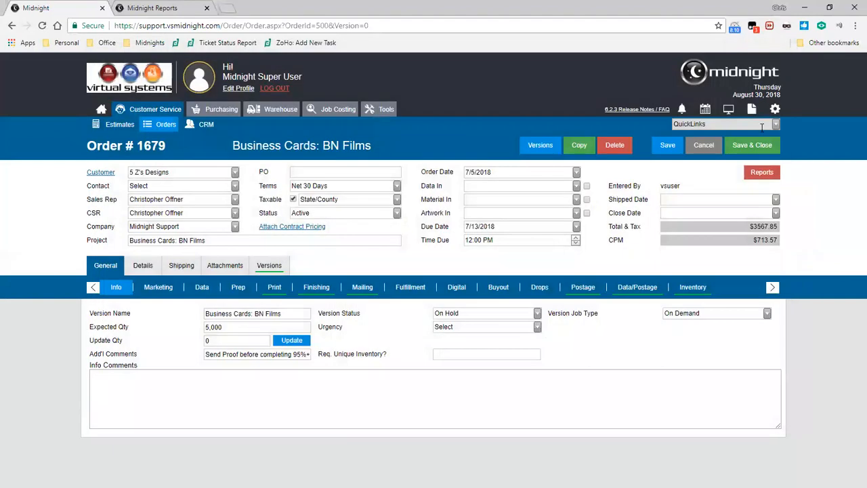
click(704, 145)
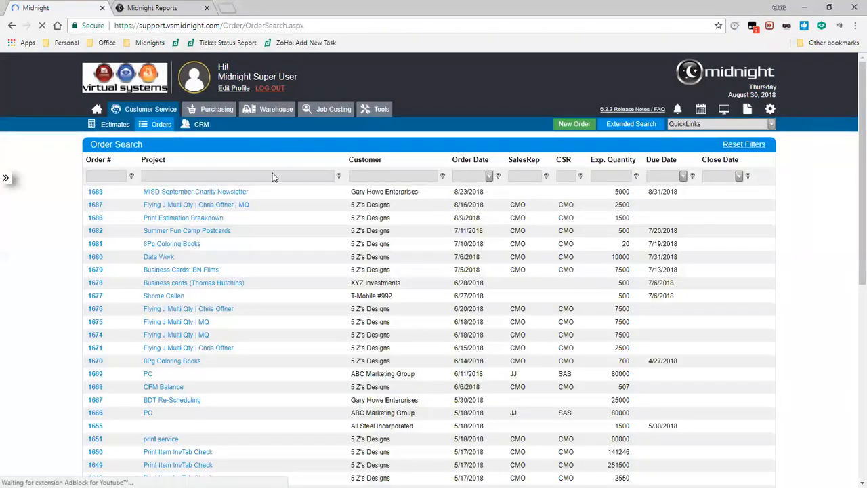
click(240, 193)
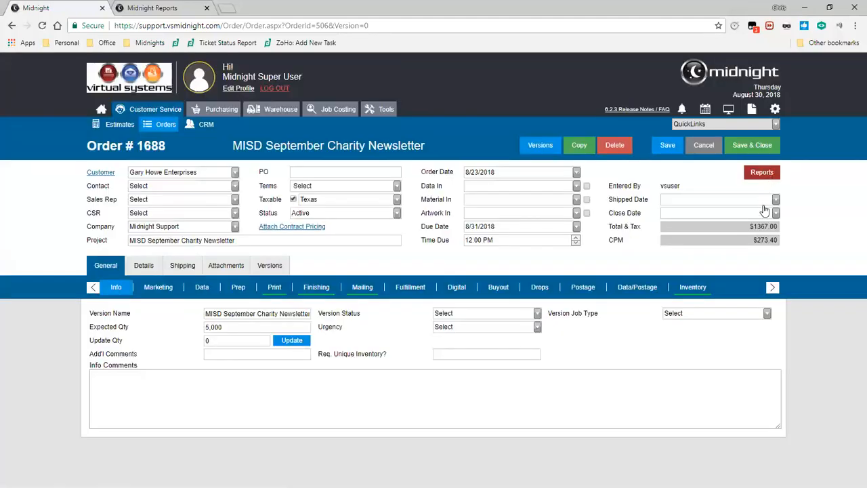
scroll(759, 328, down, 5)
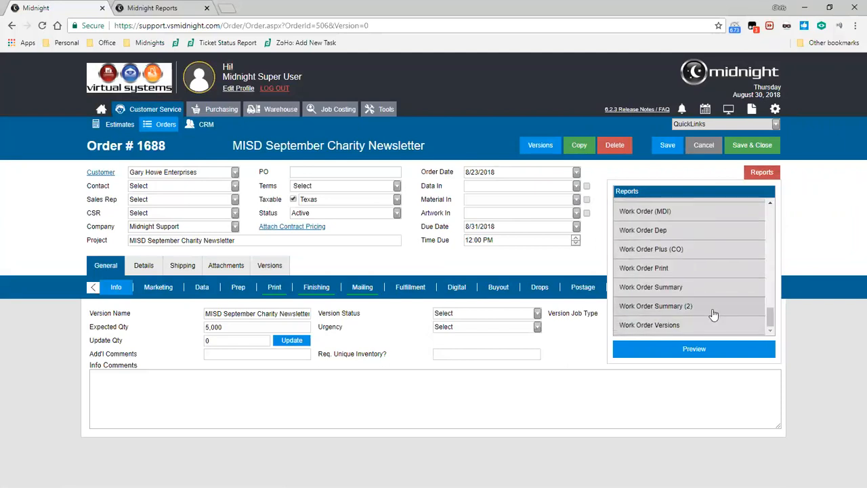
double_click(714, 315)
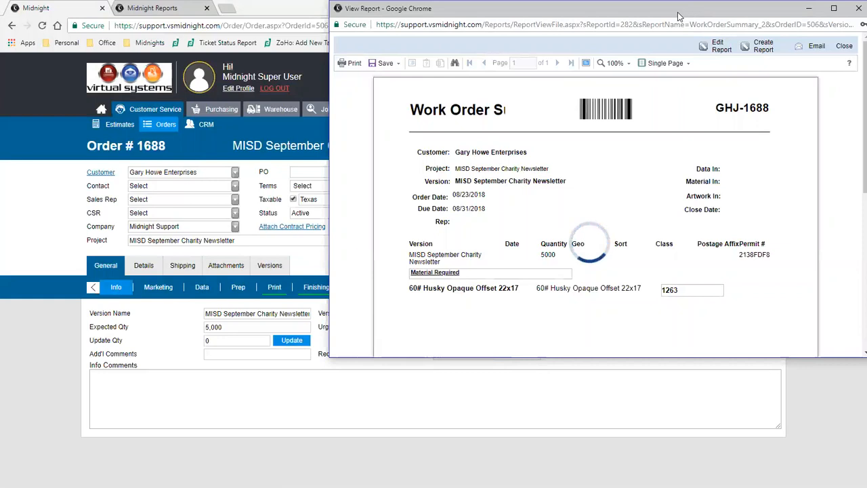
drag(678, 12, 418, 50)
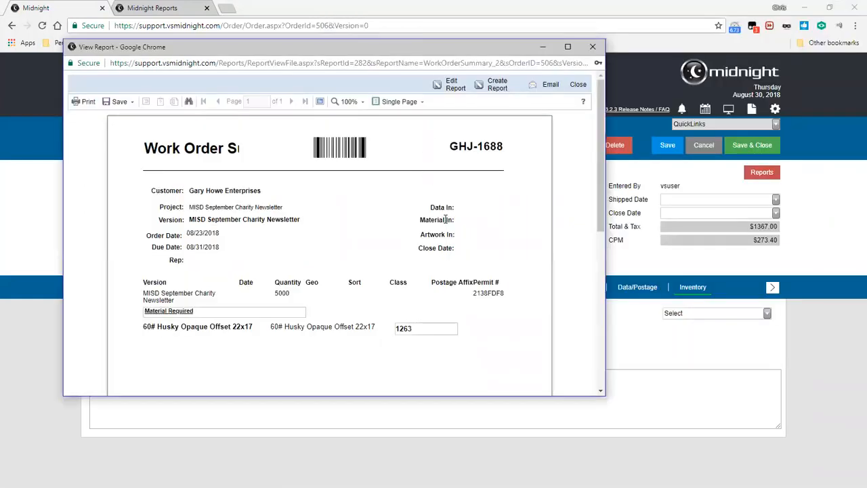
Edit the previewed report to delete the header barcode and the customer details panel, then save it and close the designer.
click(454, 88)
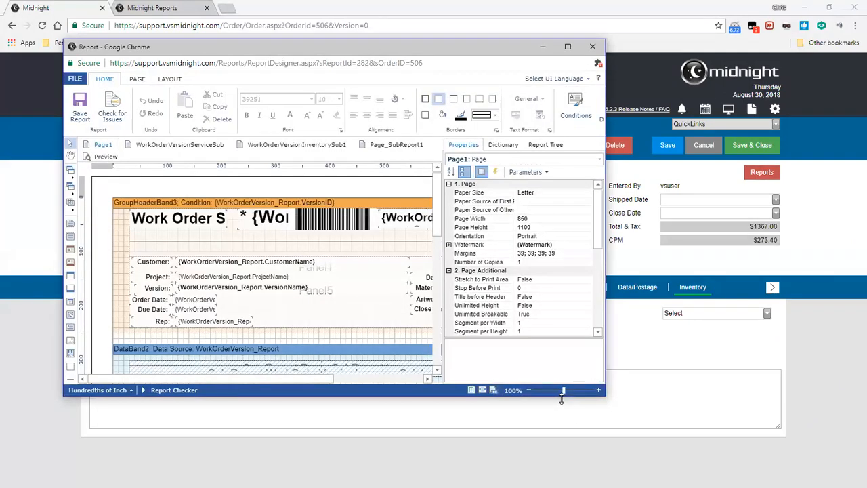
drag(562, 400, 594, 455)
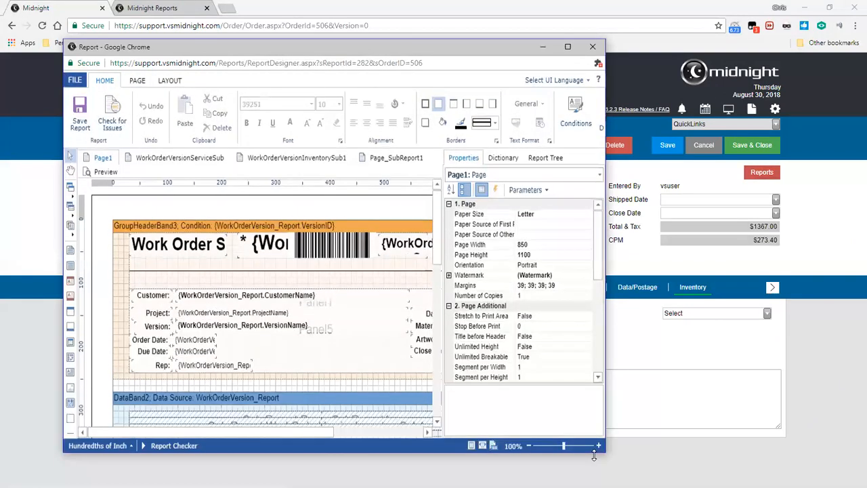
click(362, 231)
key(Delete)
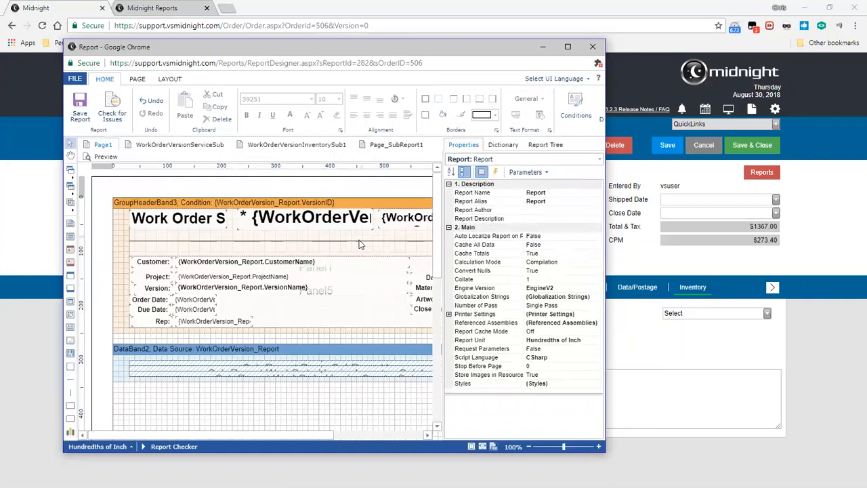
click(330, 322)
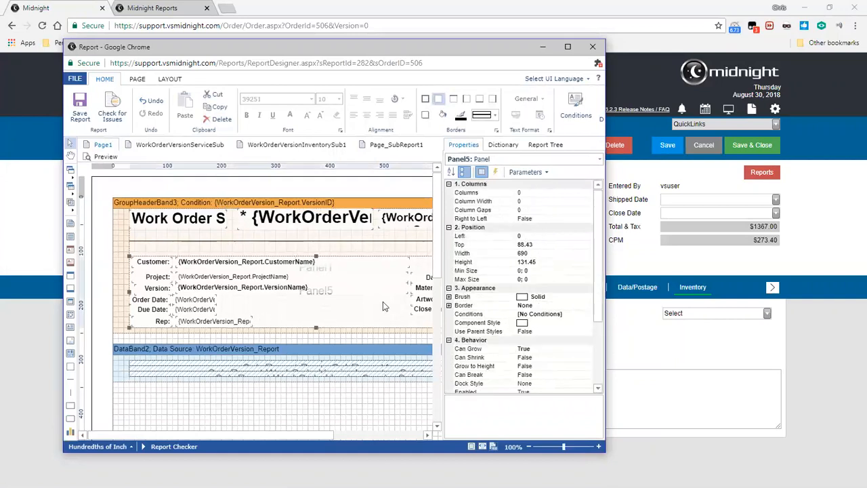
key(Delete)
click(80, 108)
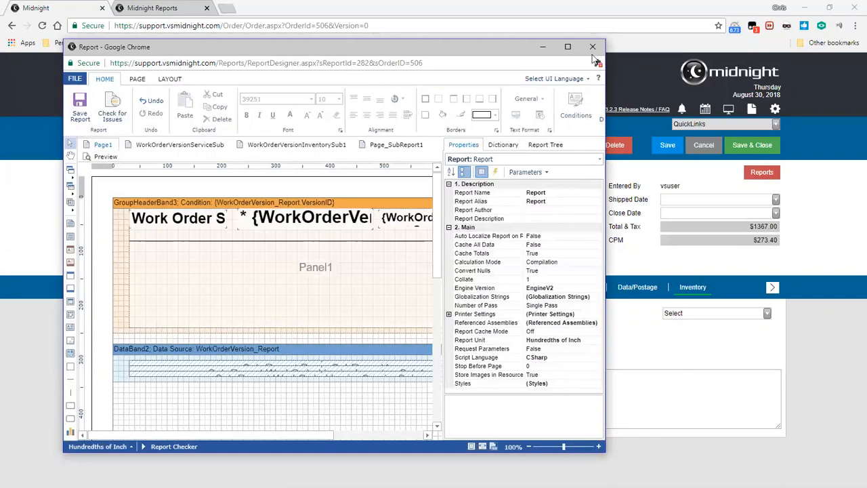
click(543, 46)
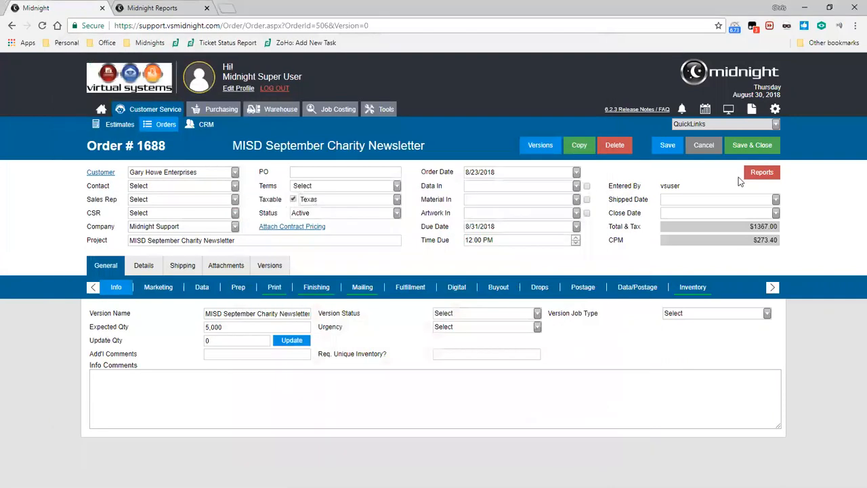
Preview the edited Work Order Summary (2) report for the order again, then close the preview.
click(761, 172)
double_click(714, 310)
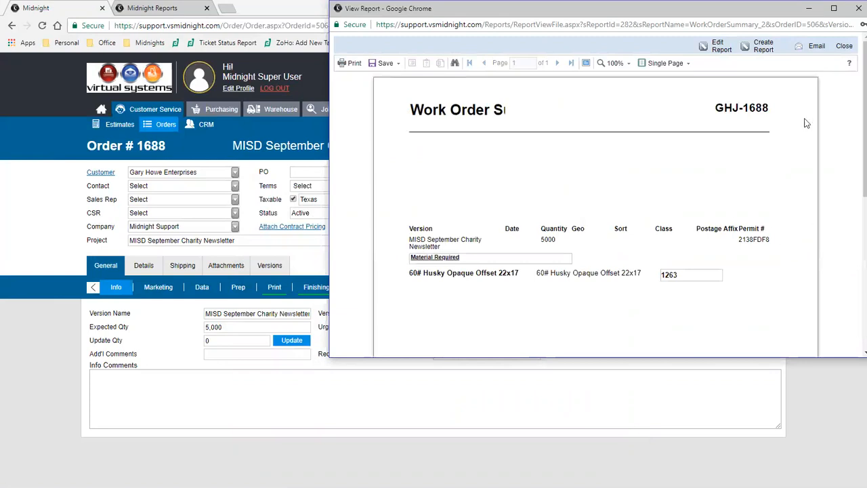
click(859, 8)
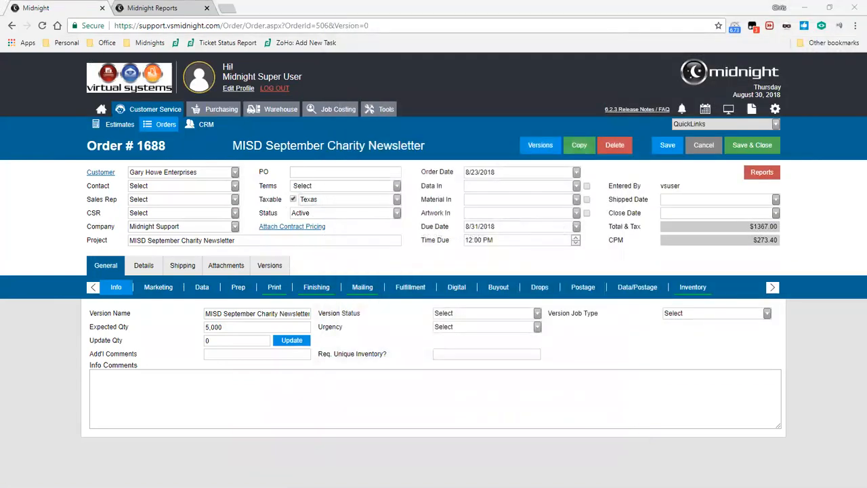
Switch to the report designer window and load the backup WorkOrderSummary2_282.mrt from the ==DEFAULT folder.
key(alt+Tab)
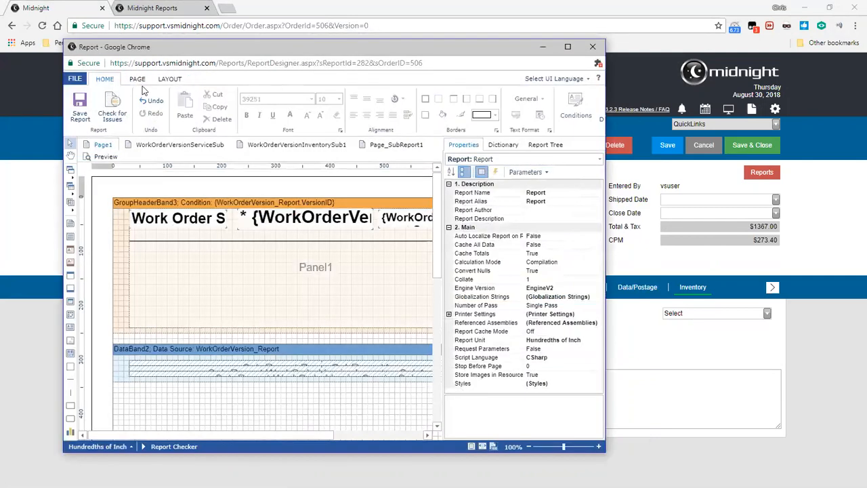
click(75, 79)
click(102, 145)
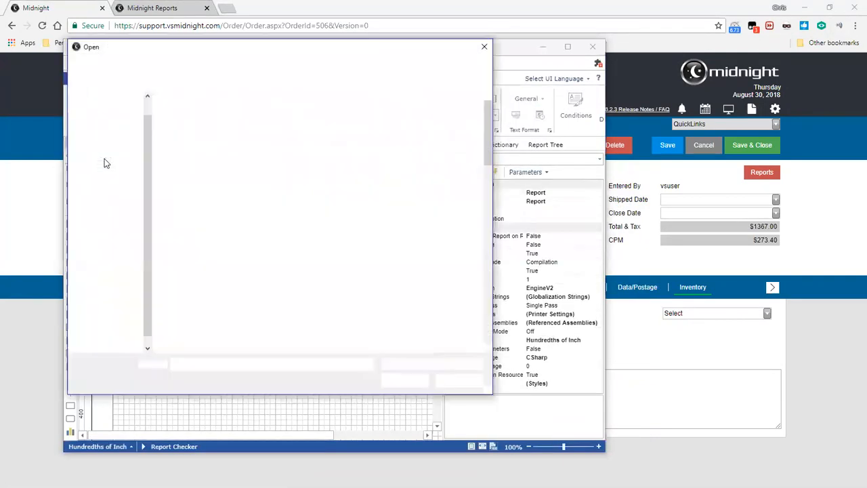
drag(489, 141, 488, 339)
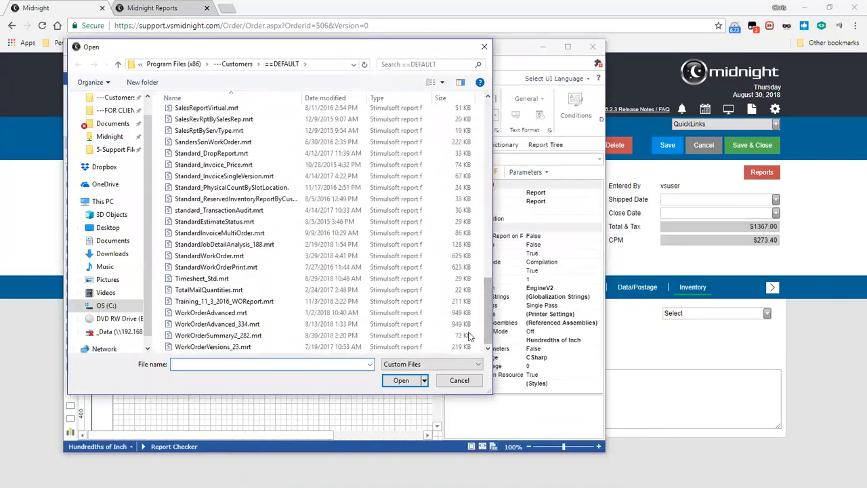
click(384, 339)
click(401, 381)
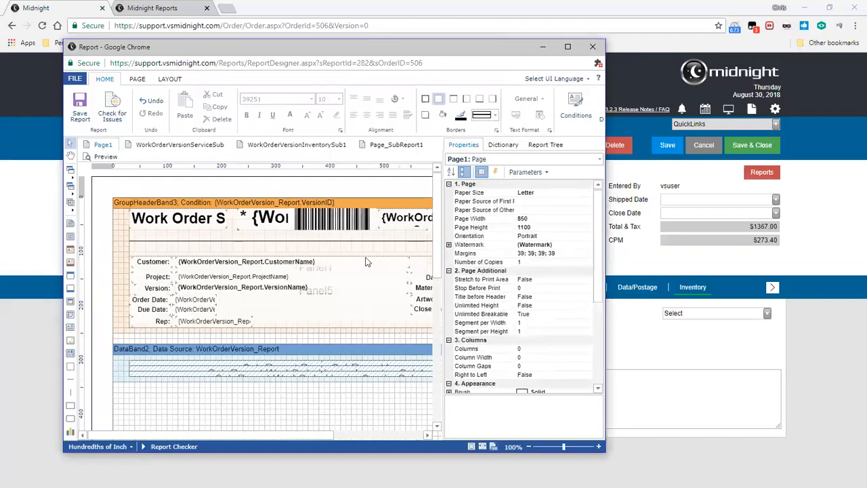
Widen the report designer window on both sides and maximize it.
click(71, 112)
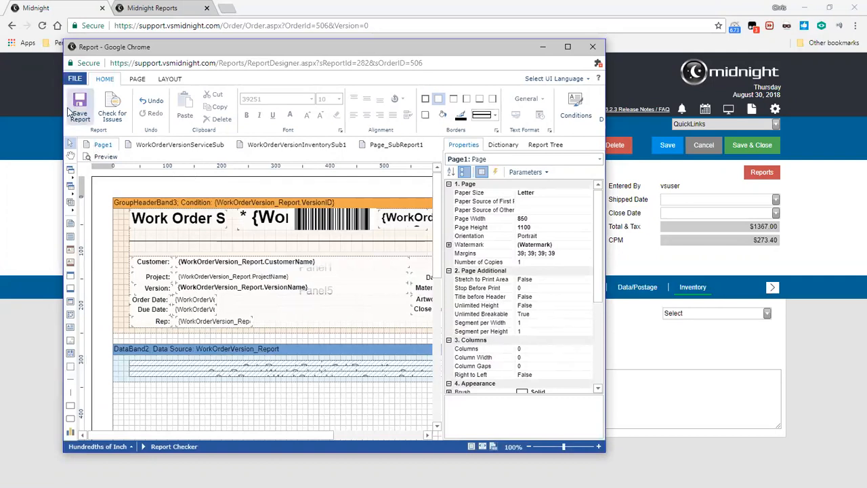
drag(61, 111, 28, 111)
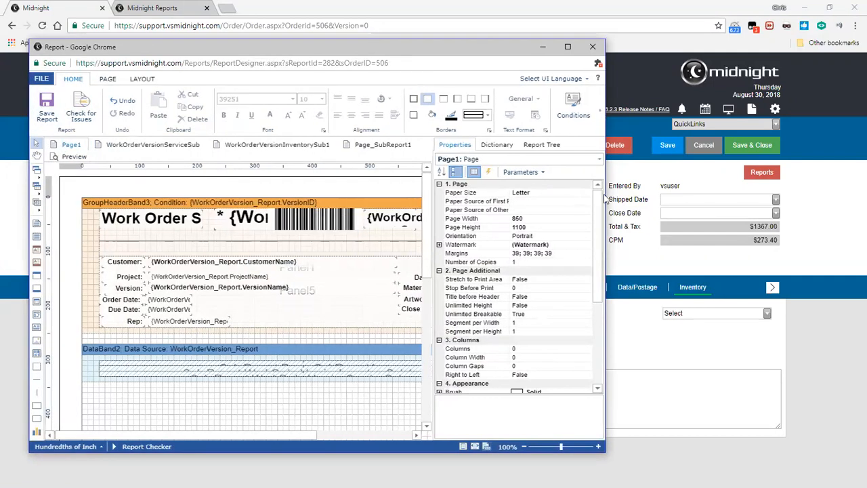
drag(606, 166, 766, 167)
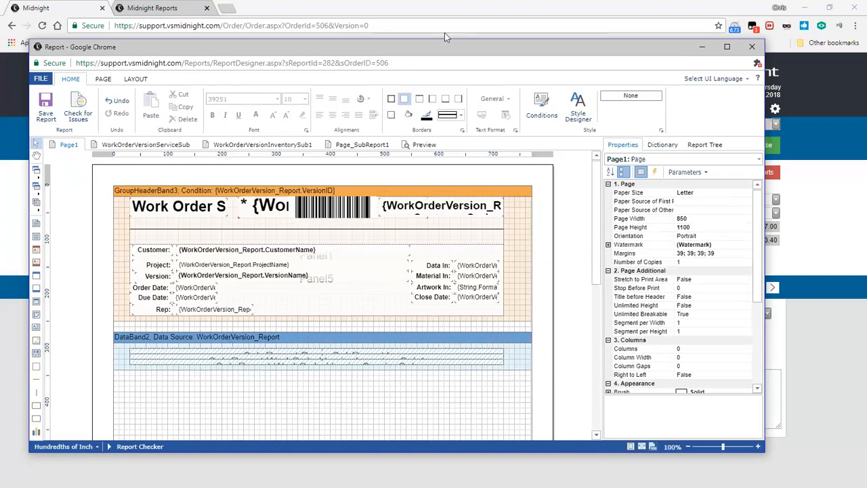
double_click(431, 53)
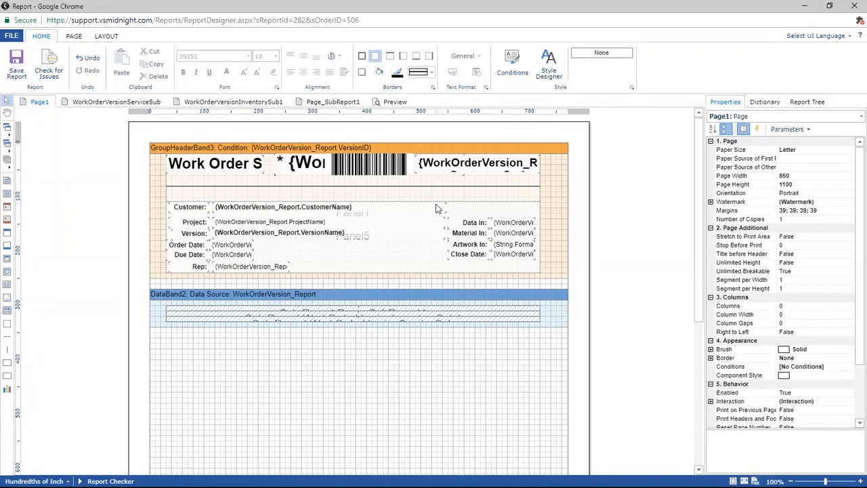
Move the Data In: label to the blank page area below the data band and change its text to Data Files In:.
click(478, 226)
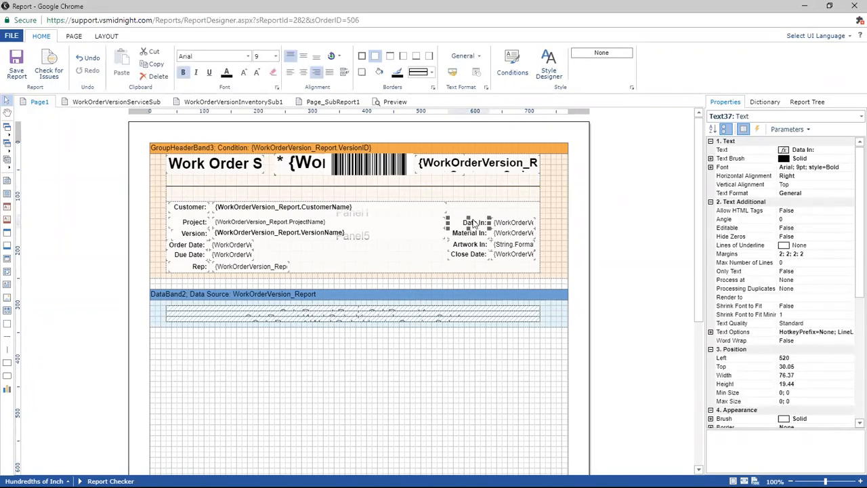
drag(477, 237, 362, 389)
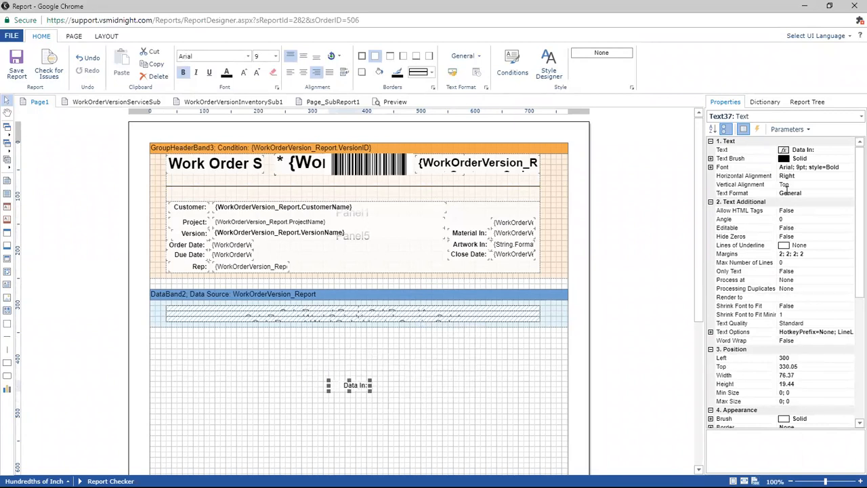
click(817, 150)
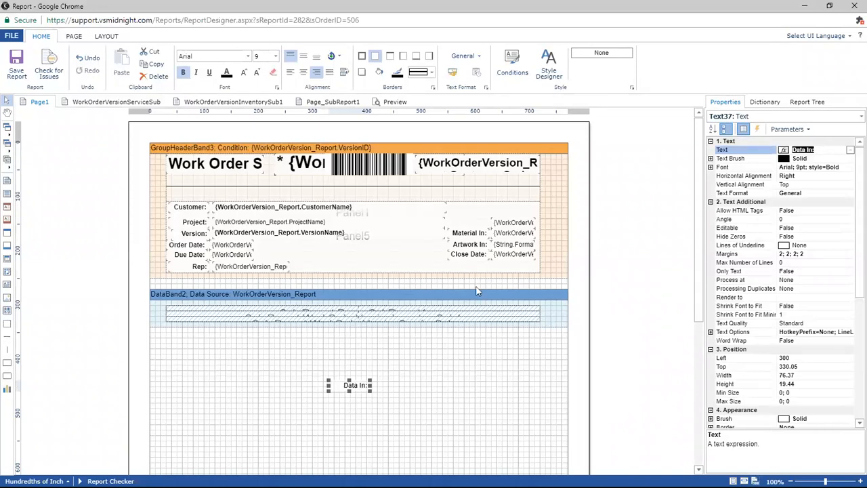
click(346, 393)
click(344, 391)
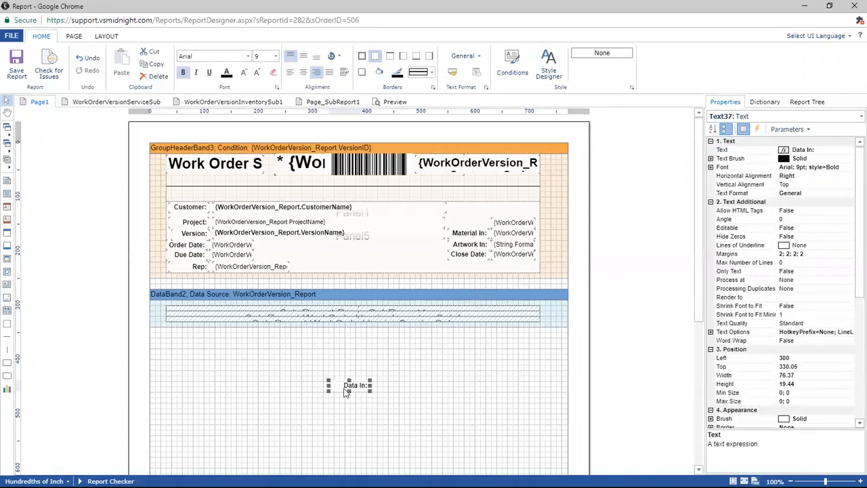
double_click(346, 392)
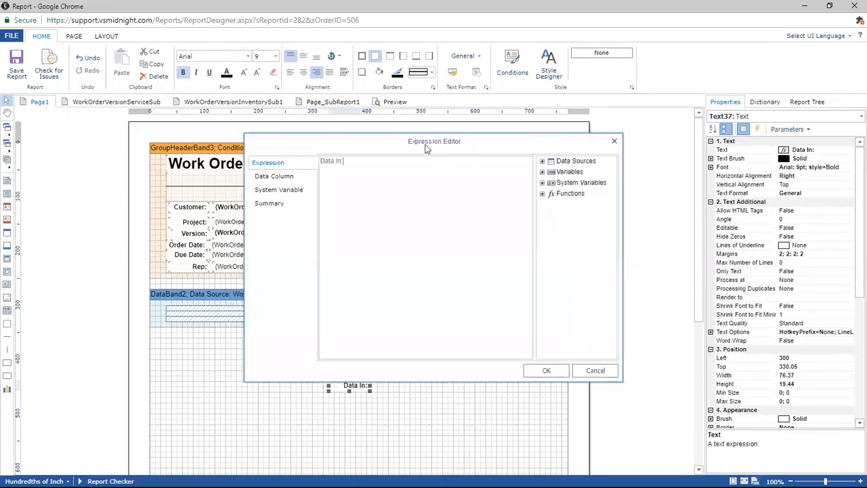
click(337, 163)
text(Files)
click(547, 370)
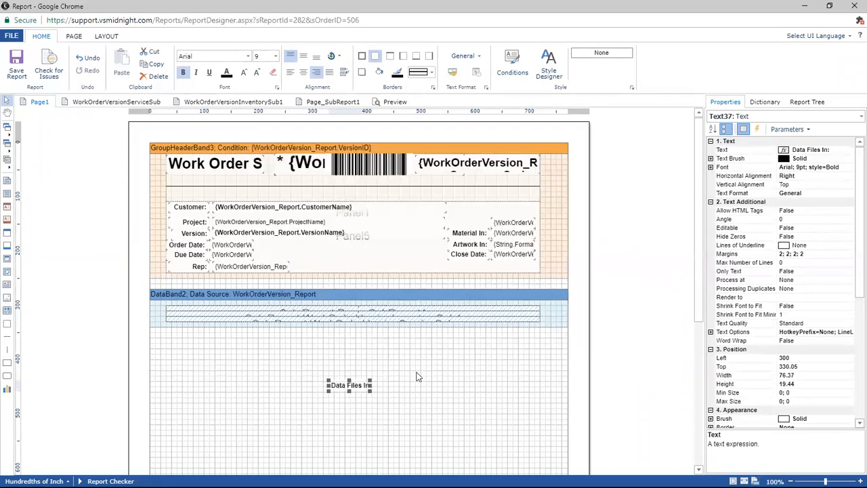
Widen the Data Files In: label to about 106 and make its text underlined and red.
drag(328, 385, 314, 385)
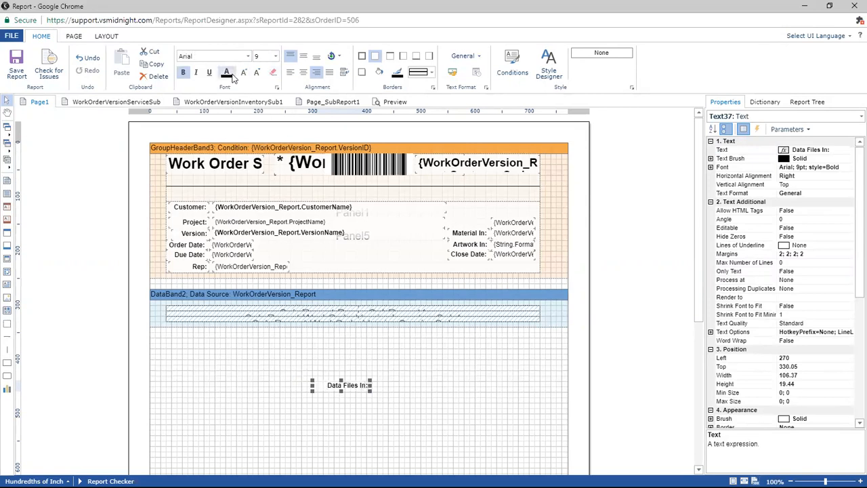
click(210, 73)
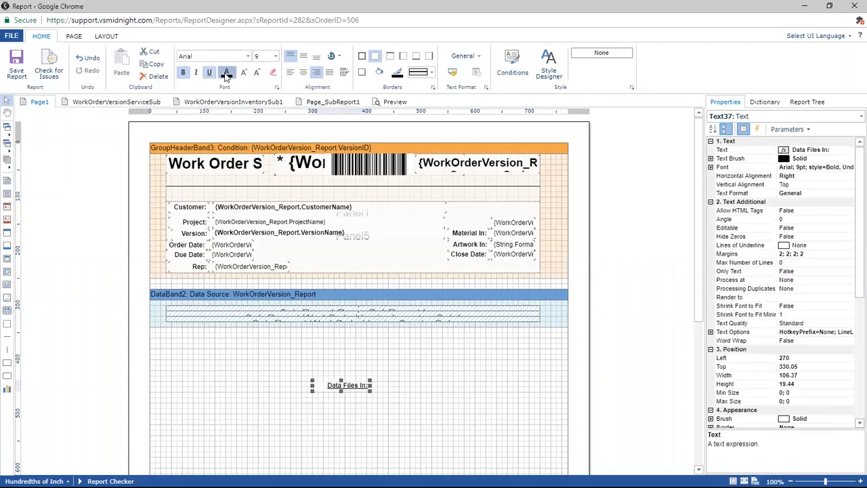
click(227, 74)
click(236, 151)
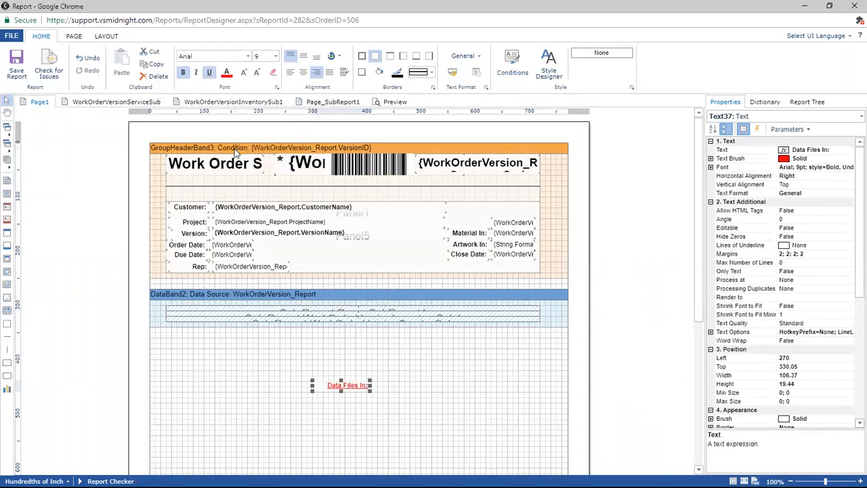
Center the label's text horizontally and vertically, and move the label back into the header panel above Material In:.
click(301, 73)
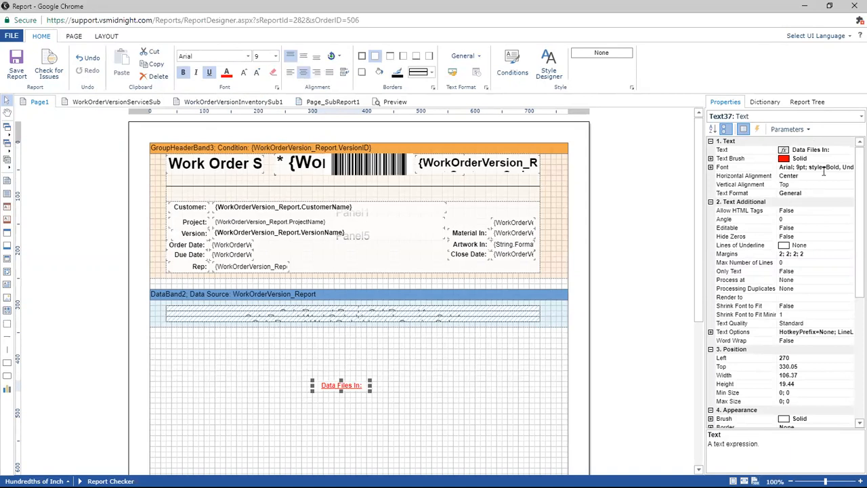
click(830, 186)
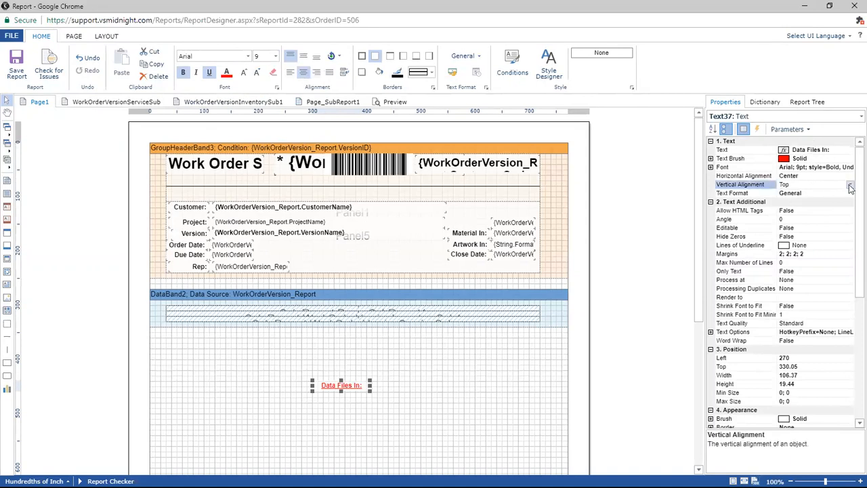
click(850, 185)
click(835, 212)
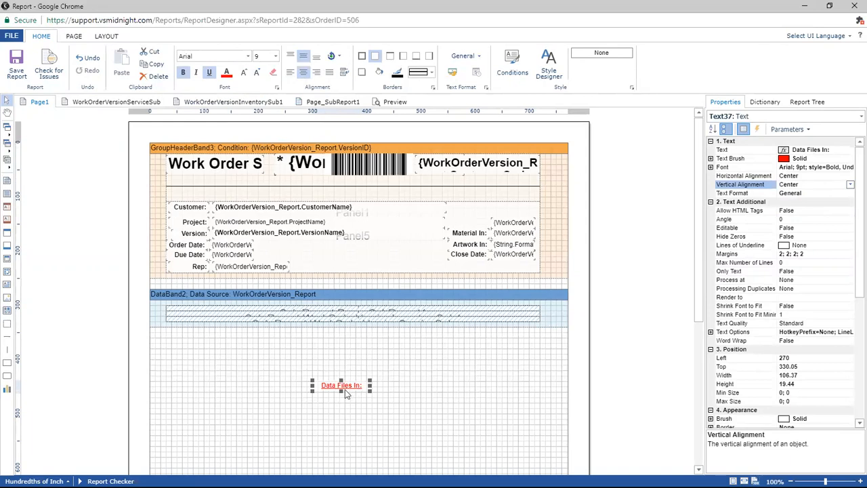
drag(341, 386, 449, 229)
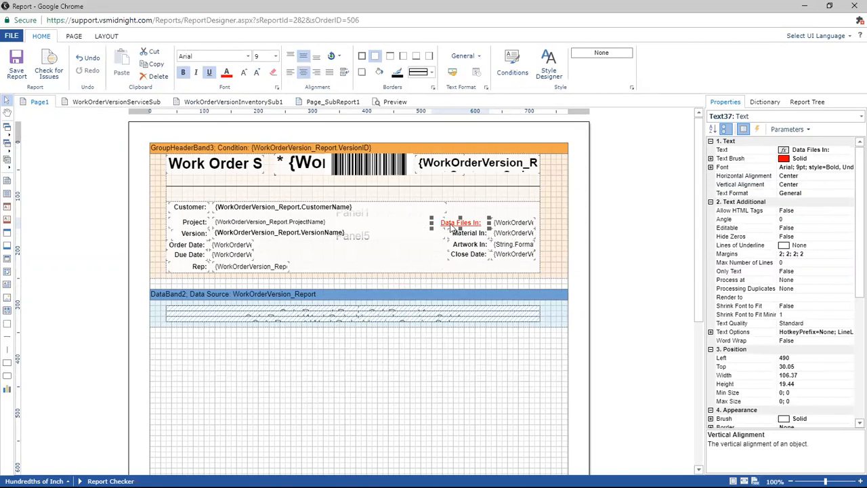
Insert the text Customer Name: before {WorkOrderVersion_Report.CustomerName} in the expression of the customer field, and apply it.
click(303, 213)
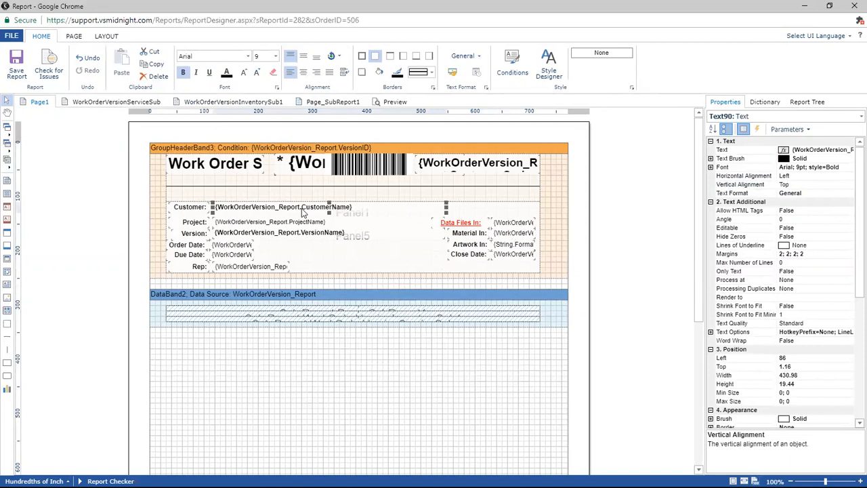
double_click(302, 210)
click(282, 168)
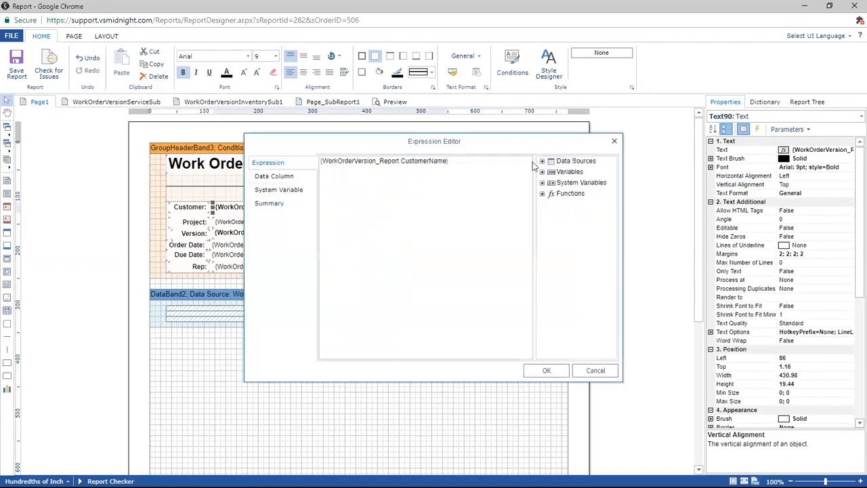
click(320, 162)
click(395, 202)
click(325, 172)
key(ctrl+a)
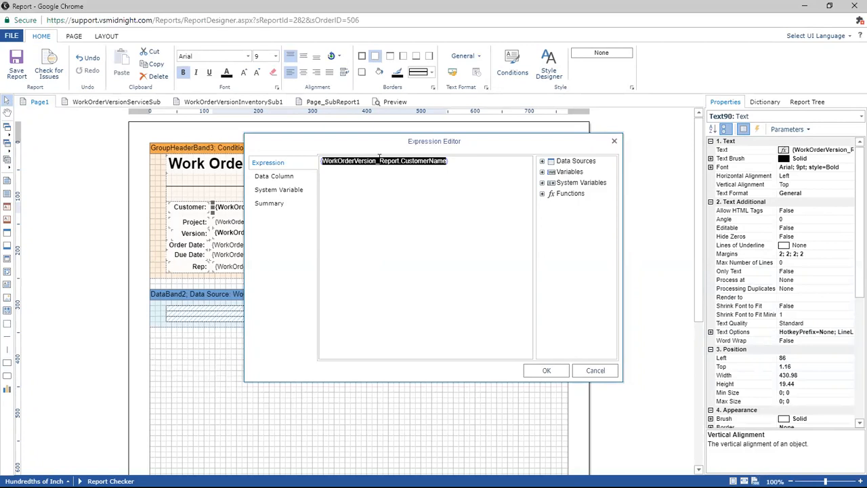
click(379, 160)
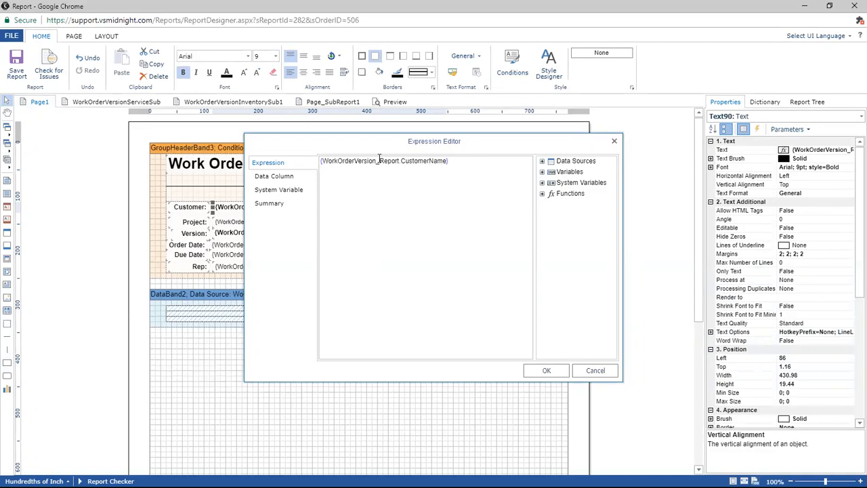
text(Customer Name:)
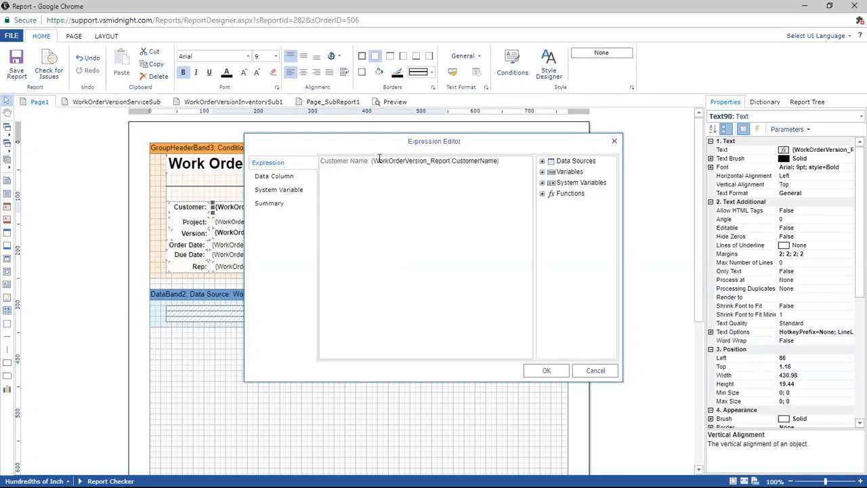
drag(372, 161, 318, 161)
click(372, 163)
drag(372, 162, 550, 166)
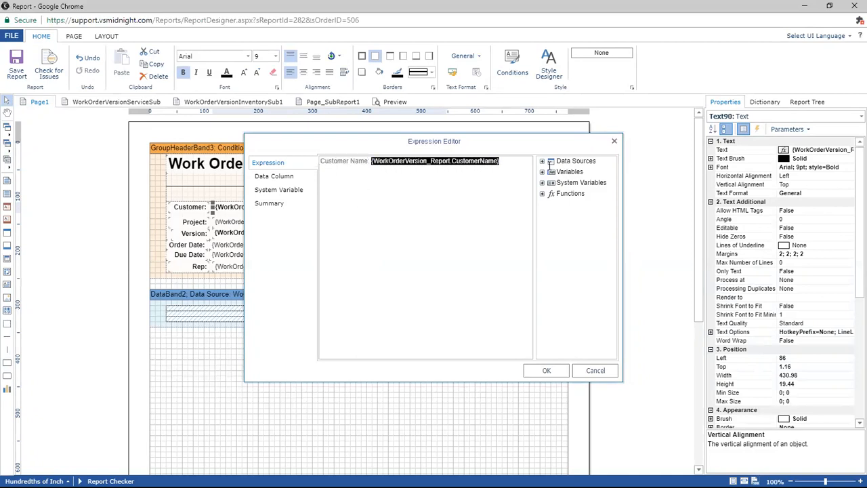
click(498, 164)
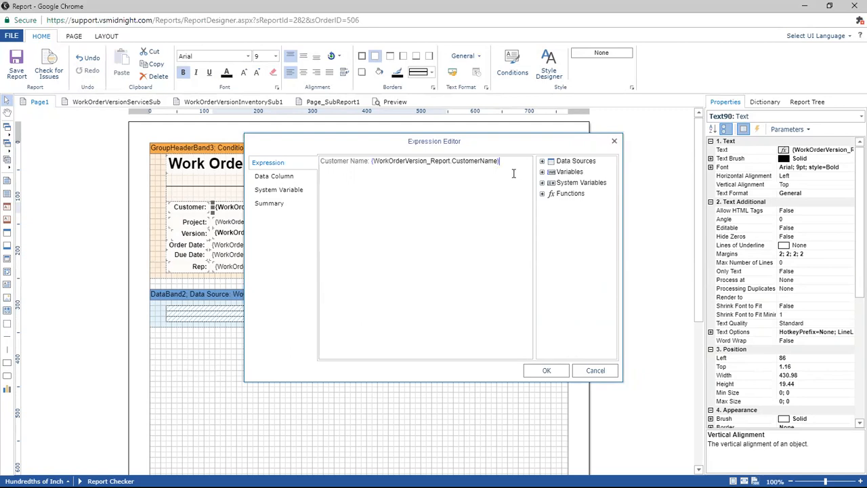
click(547, 371)
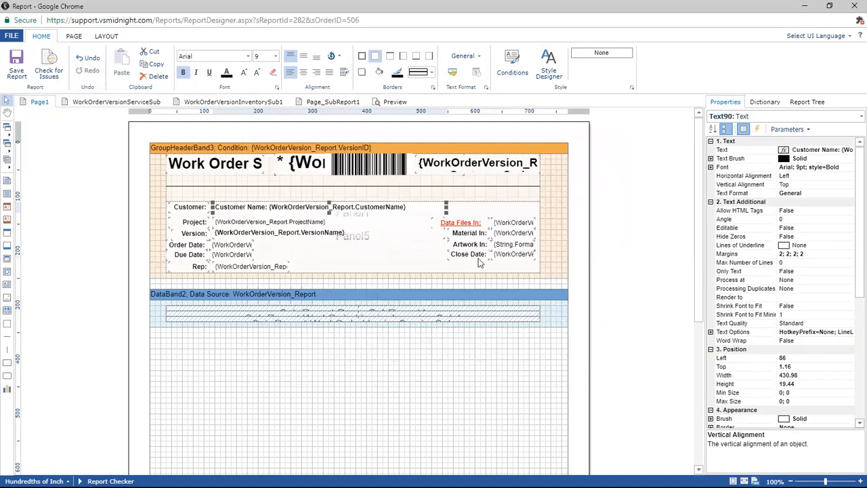
Reopen the customer field's expression to review it, and close it without changes.
double_click(405, 207)
click(427, 241)
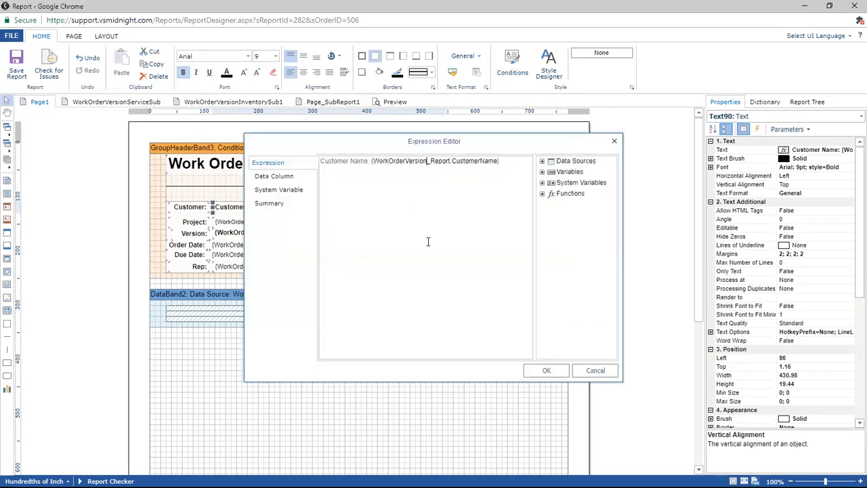
click(605, 373)
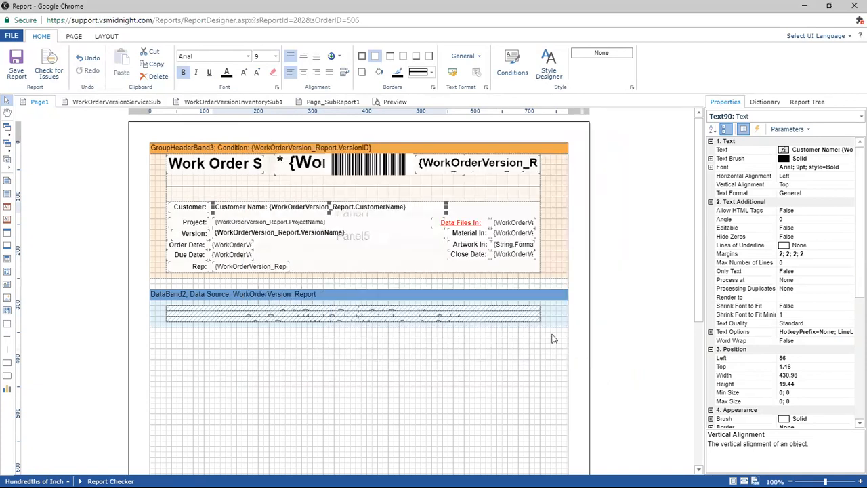
Open the project field's expression, browse its data columns, and expand the Midnight SQL connection down to the WorkOrderVersion_Report fields.
click(228, 226)
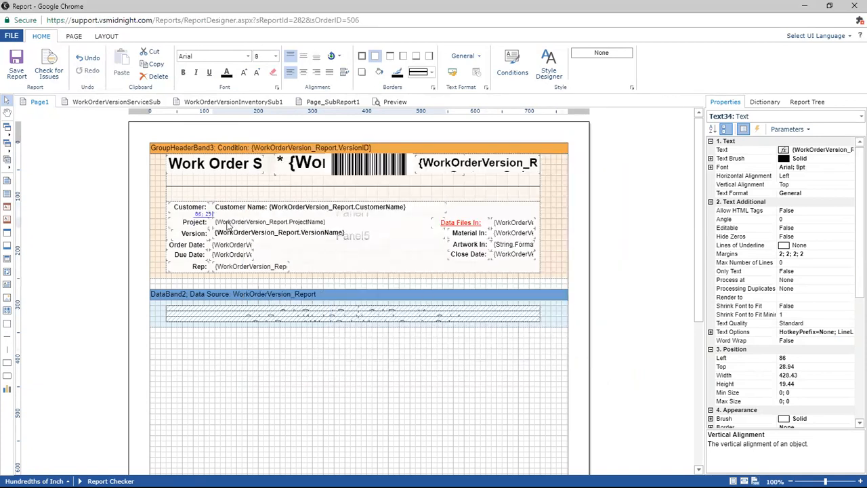
double_click(229, 226)
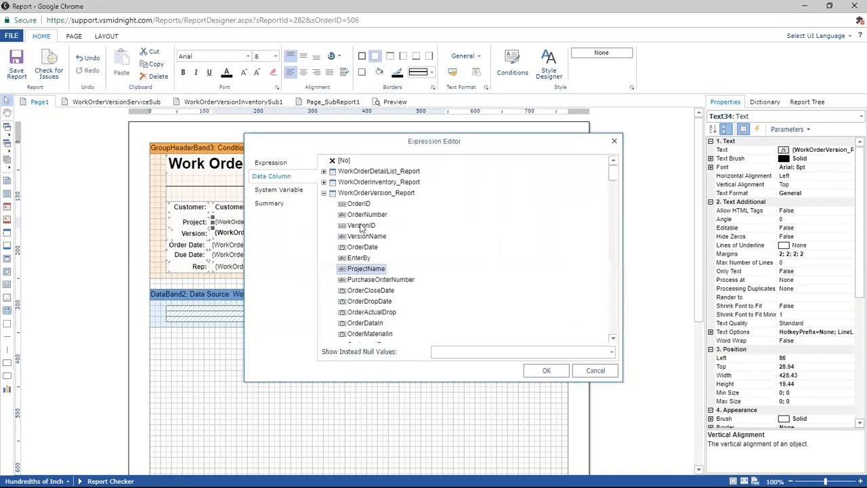
click(359, 204)
click(362, 215)
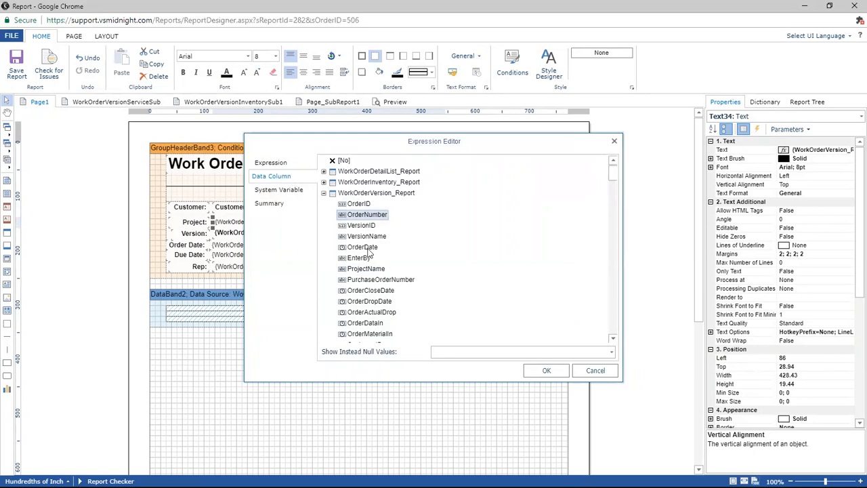
click(291, 168)
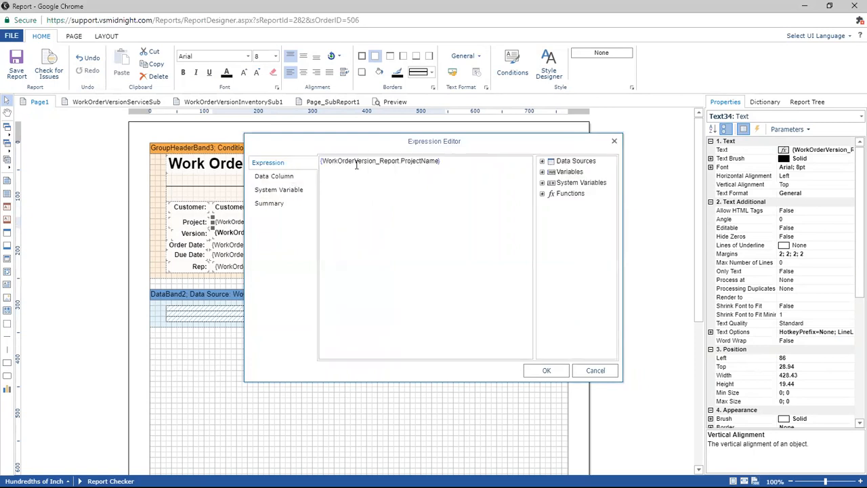
click(543, 161)
click(551, 173)
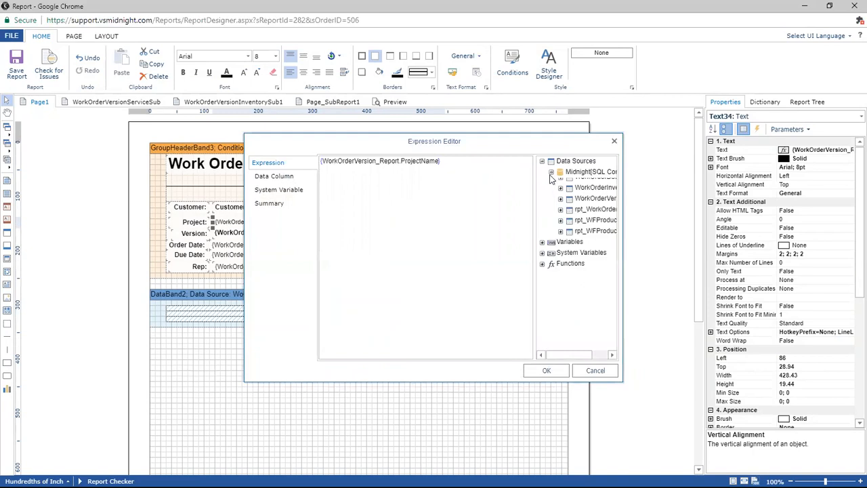
drag(535, 208, 476, 203)
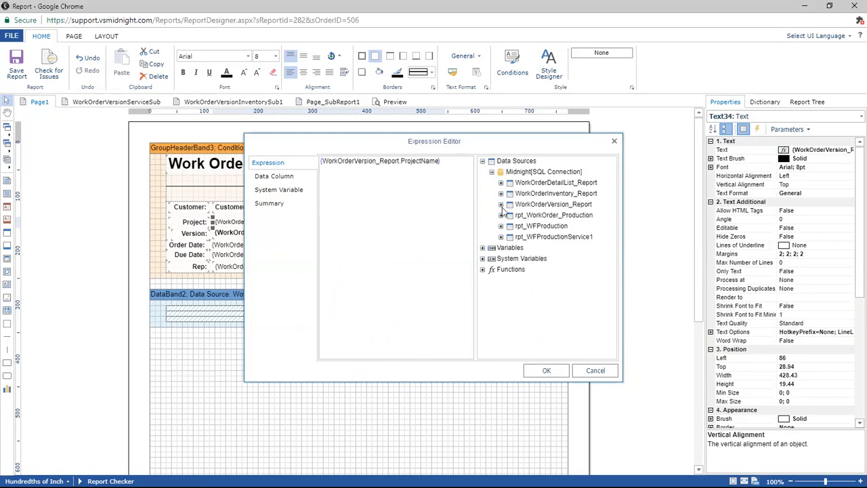
click(501, 205)
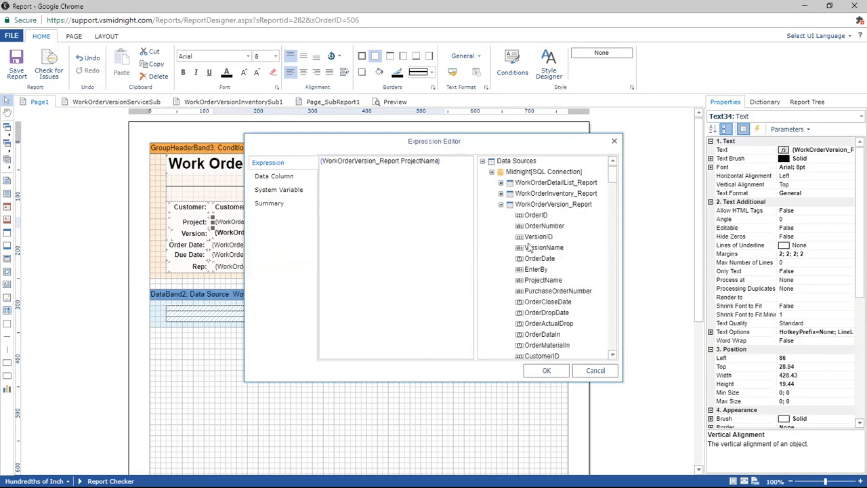
Append - {WorkOrderVersion_Report.VersionID} after {WorkOrderVersion_Report.ProjectName} in the project field's expression, and apply it.
click(447, 175)
text(-)
scroll(562, 239, down, 2)
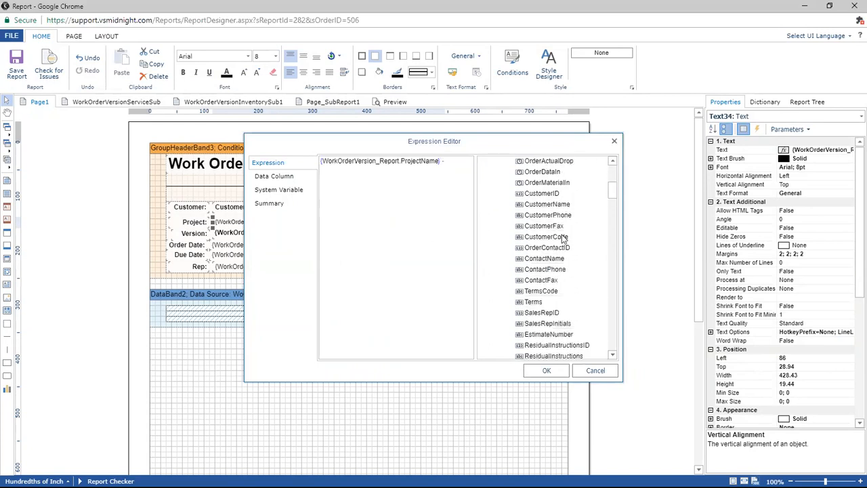
scroll(555, 183, down, 4)
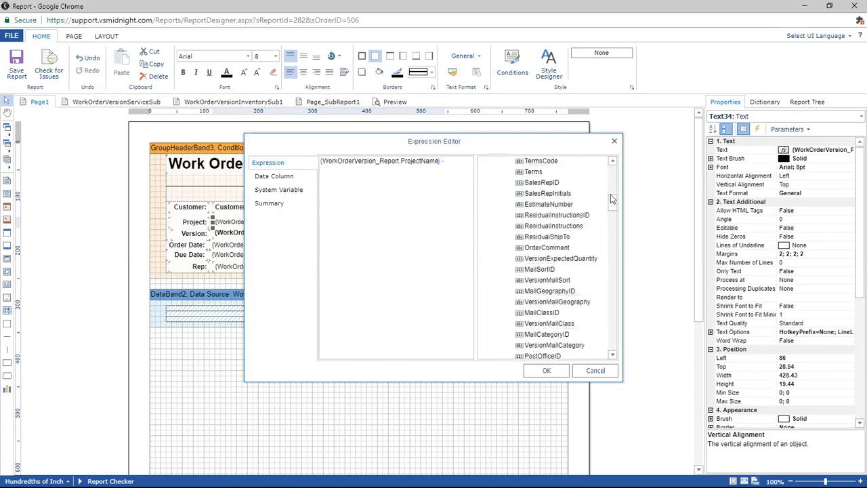
drag(613, 204, 614, 209)
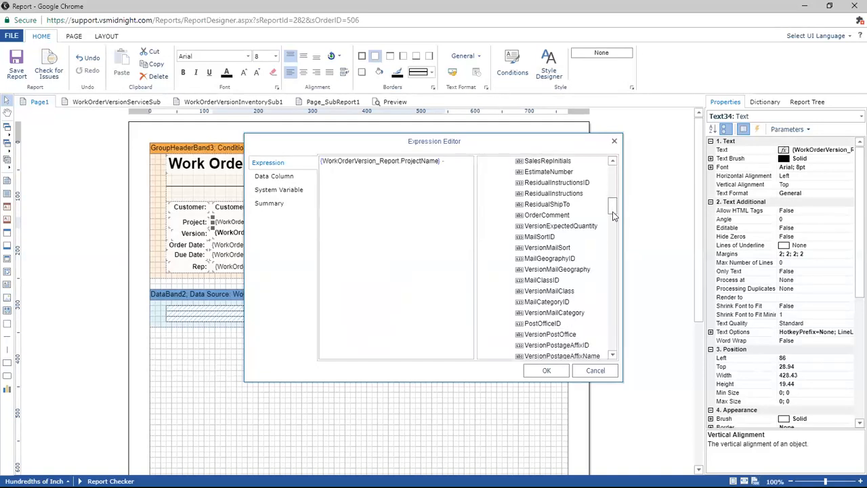
drag(612, 212, 612, 169)
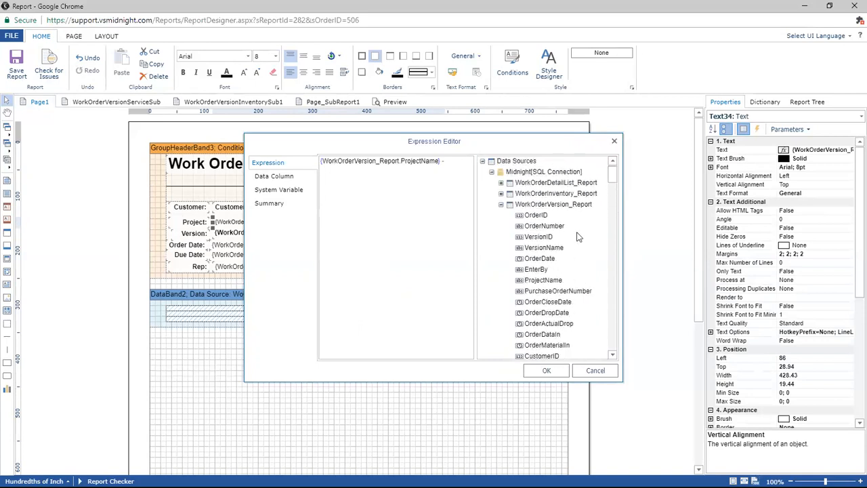
double_click(554, 240)
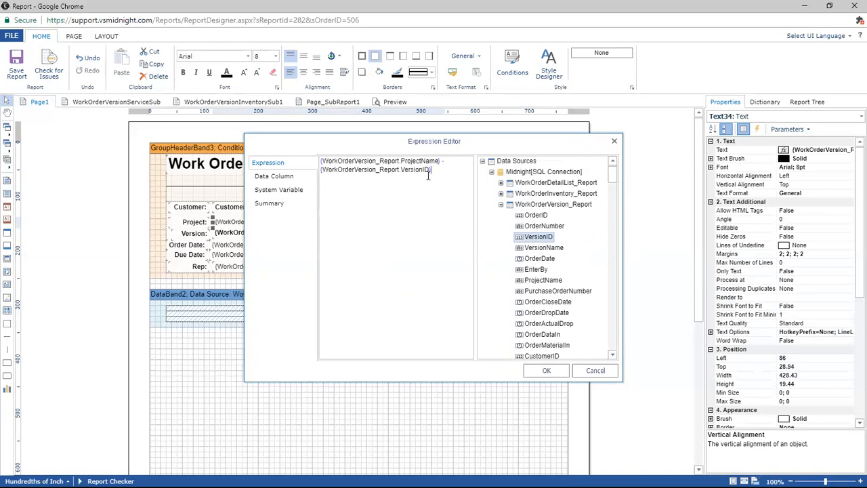
click(545, 371)
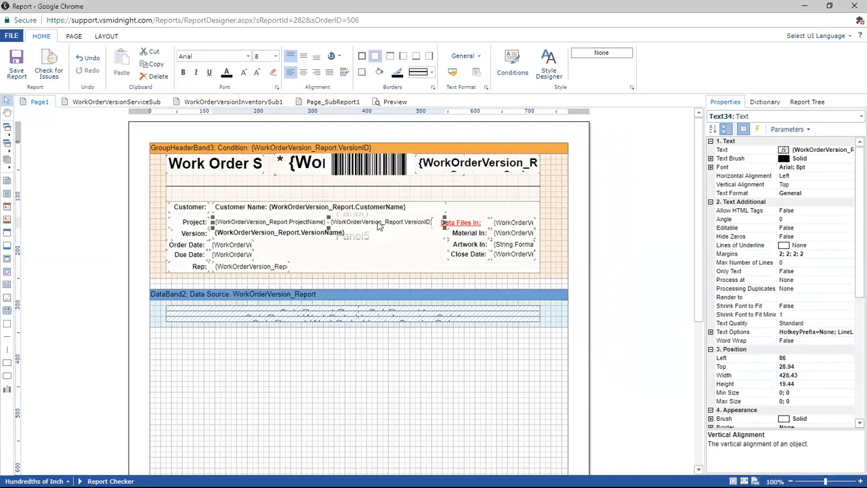
Remove bold from the customer, project, version, order date, due date and rep value fields together, and try a larger font size on them.
click(281, 208)
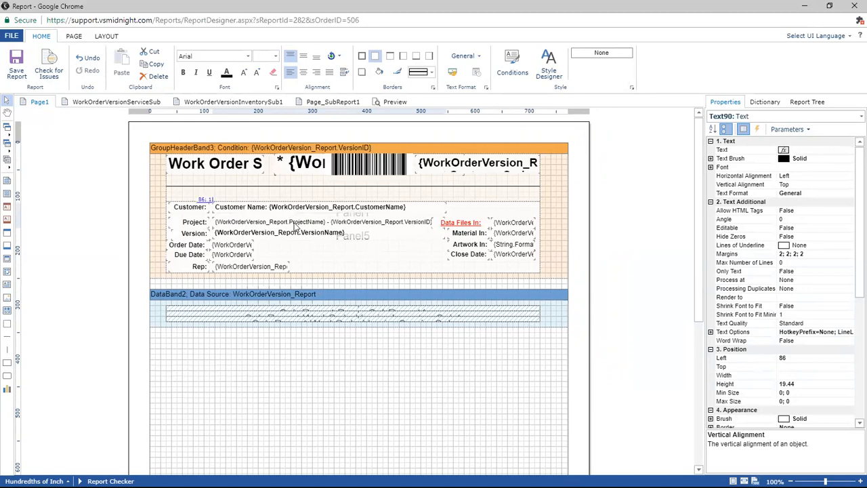
ctrl+click(283, 233)
ctrl+click(279, 223)
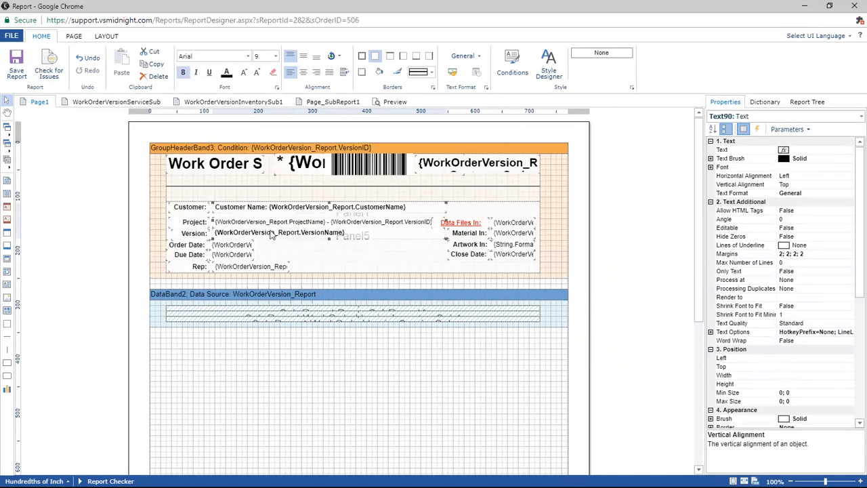
ctrl+click(248, 246)
ctrl+click(239, 256)
ctrl+click(252, 268)
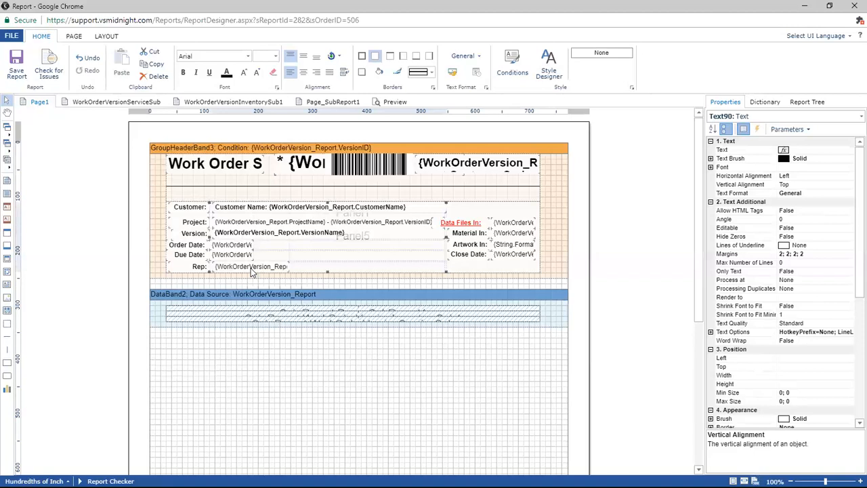
click(184, 74)
click(184, 74)
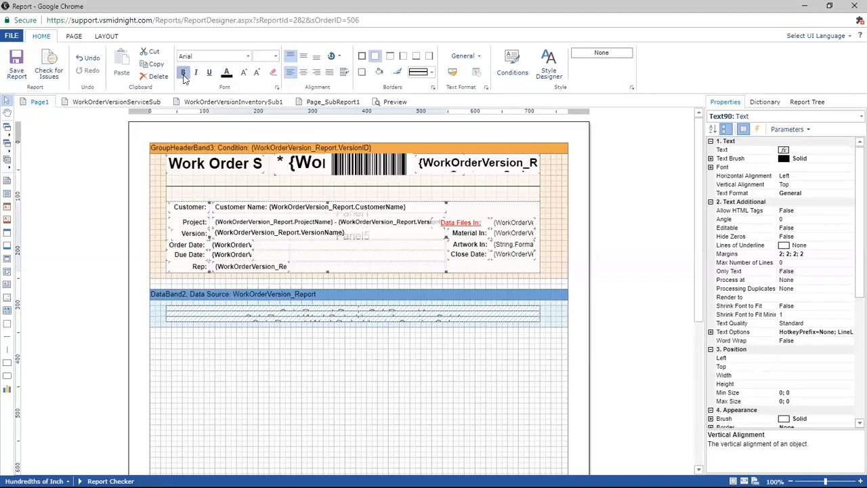
click(243, 75)
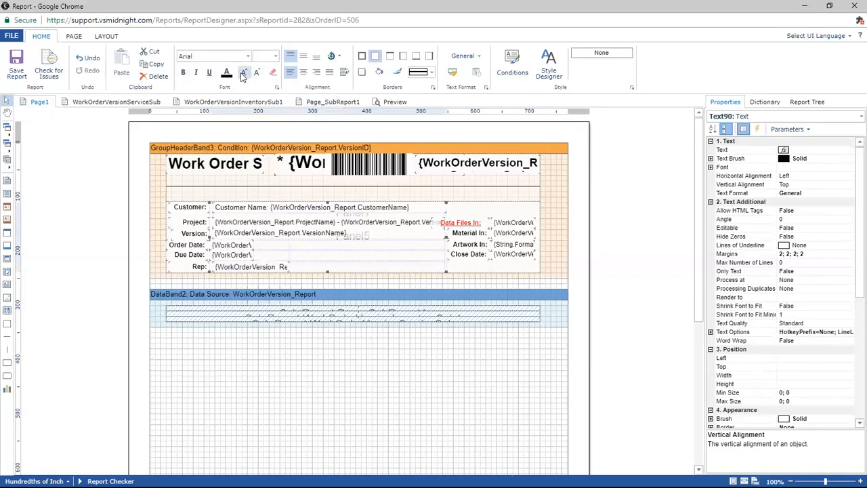
click(257, 78)
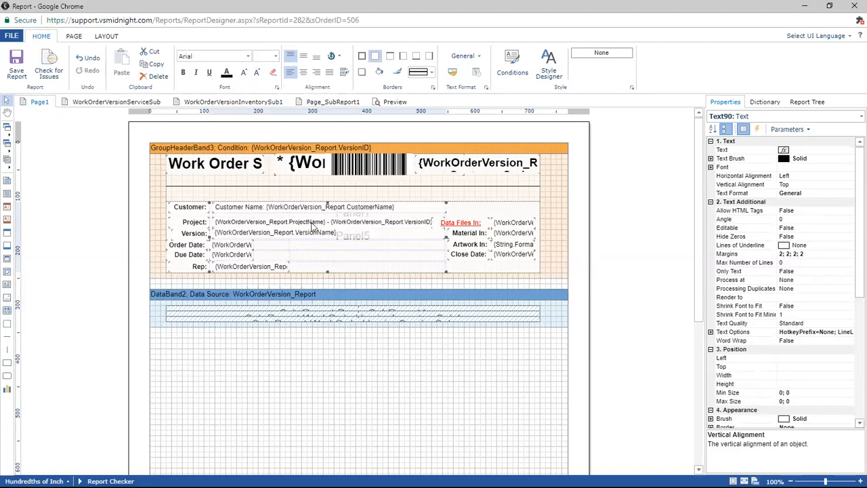
Shift the six selected value fields slightly away from their labels and align them with Align Left.
click(106, 37)
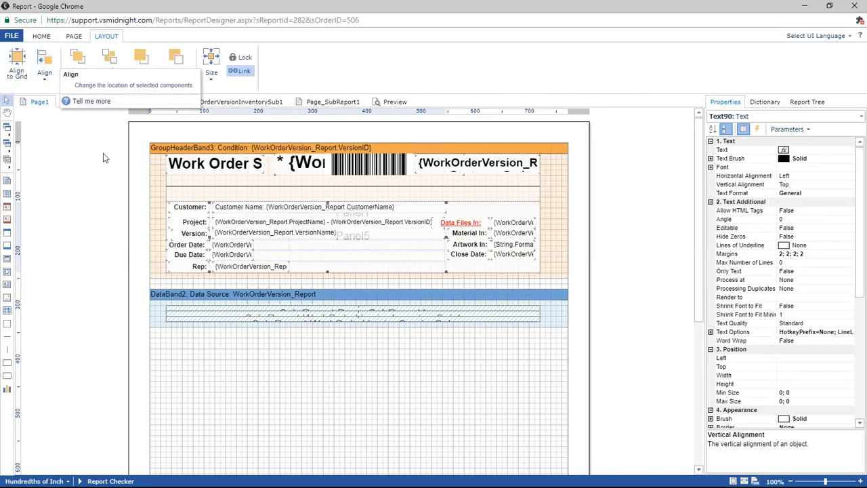
mouse_move(263, 210)
mouse_down()
mouse_move(275, 212)
mouse_move(253, 212)
mouse_up()
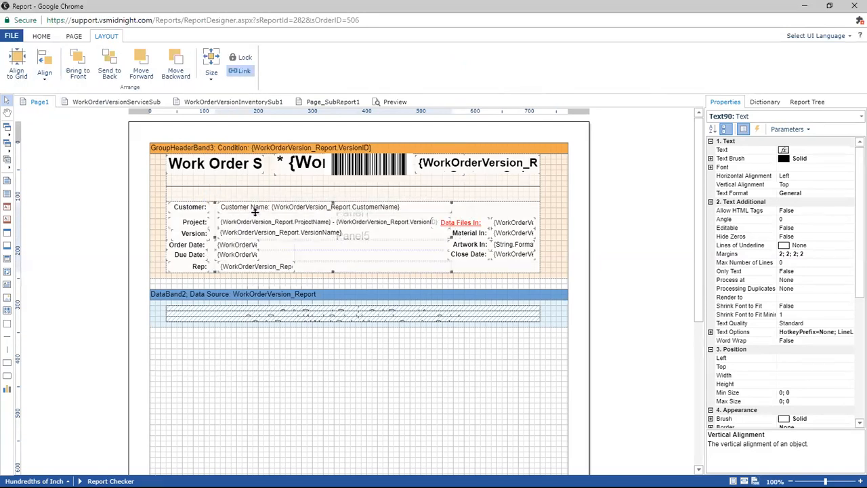
click(45, 73)
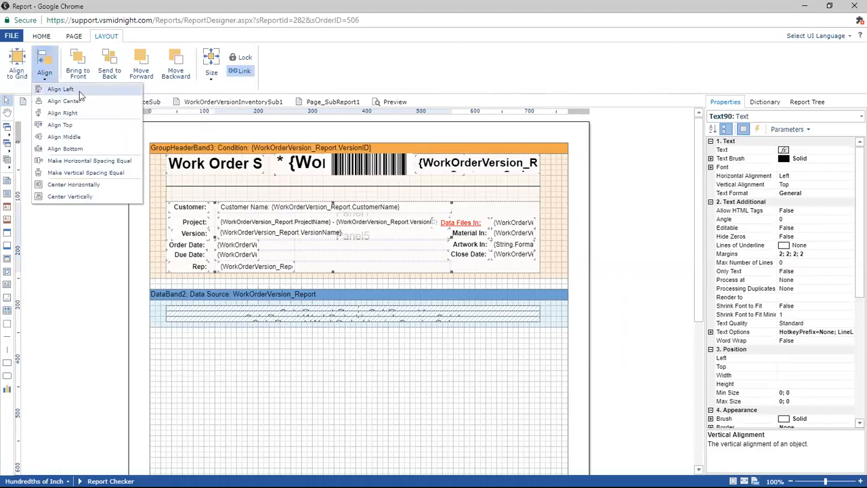
click(79, 95)
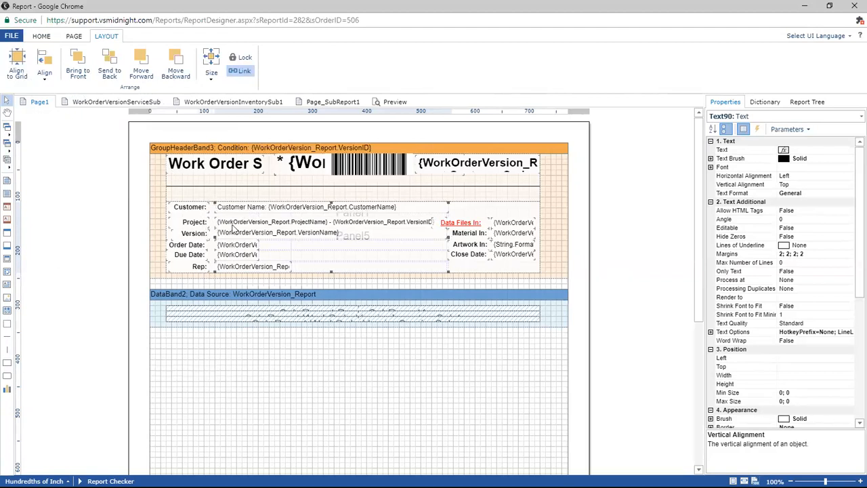
Narrow the Data Files In: label to a width of about 96, starting at Left 500, and open its Top position value.
click(328, 408)
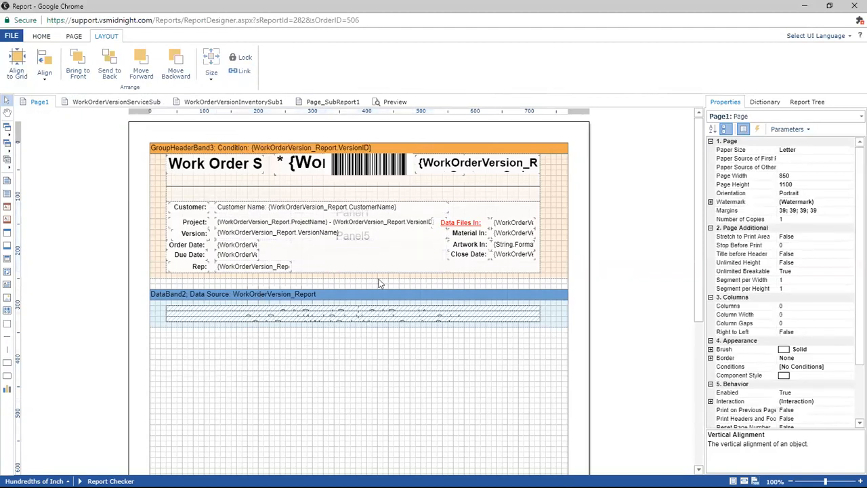
drag(449, 227, 435, 223)
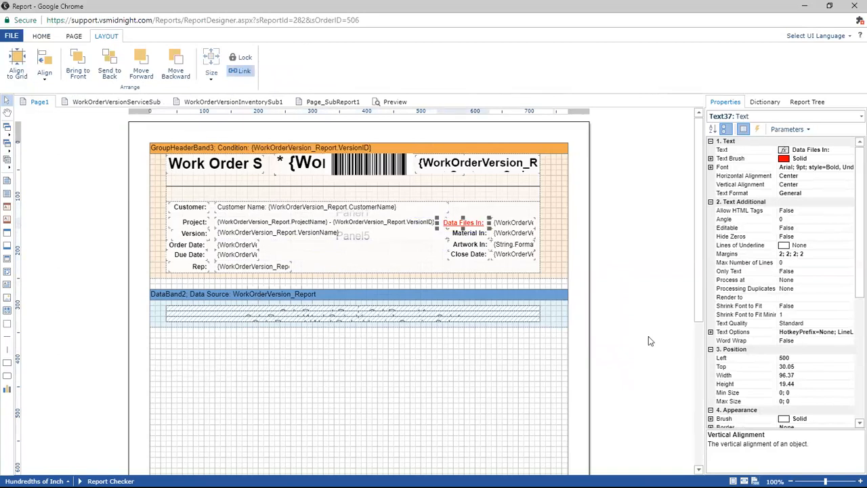
click(801, 366)
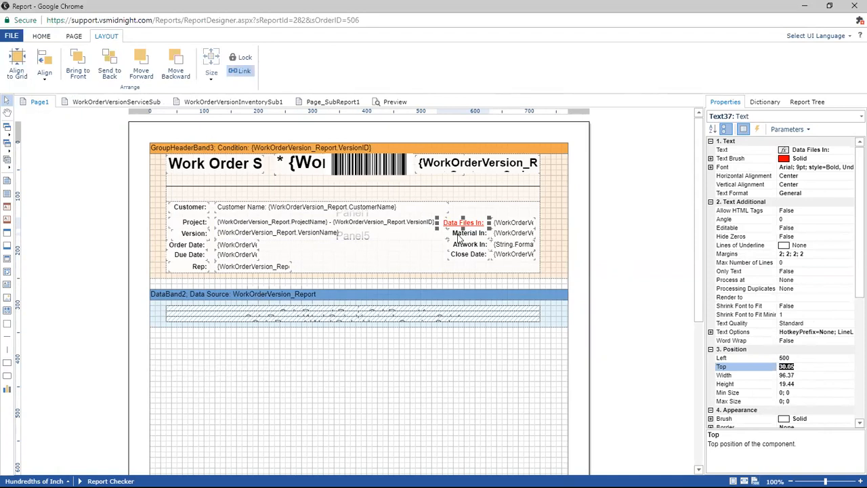
Set Word Wrap to True for the project field and check its Can Grow property.
click(415, 227)
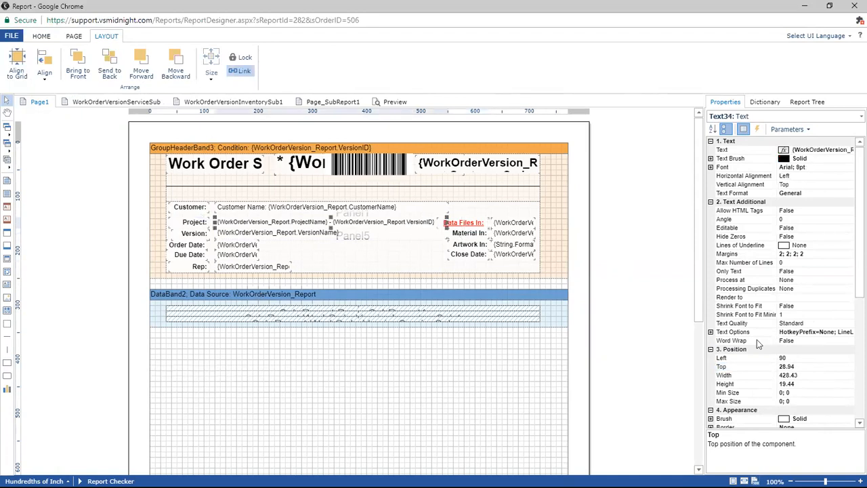
click(786, 341)
click(851, 340)
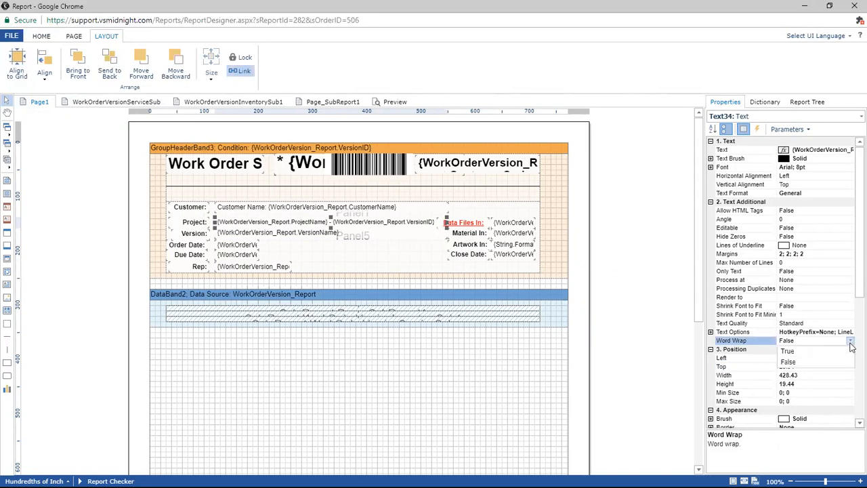
click(848, 351)
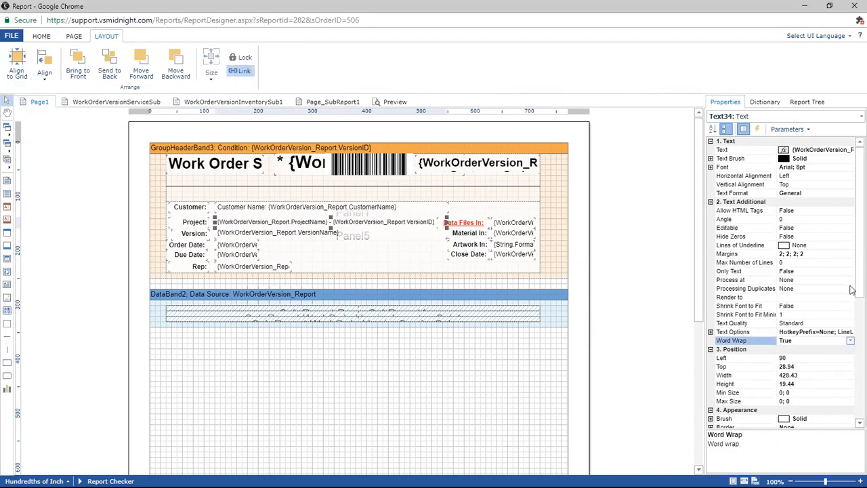
scroll(852, 330, down, 2)
scroll(853, 330, down, 4)
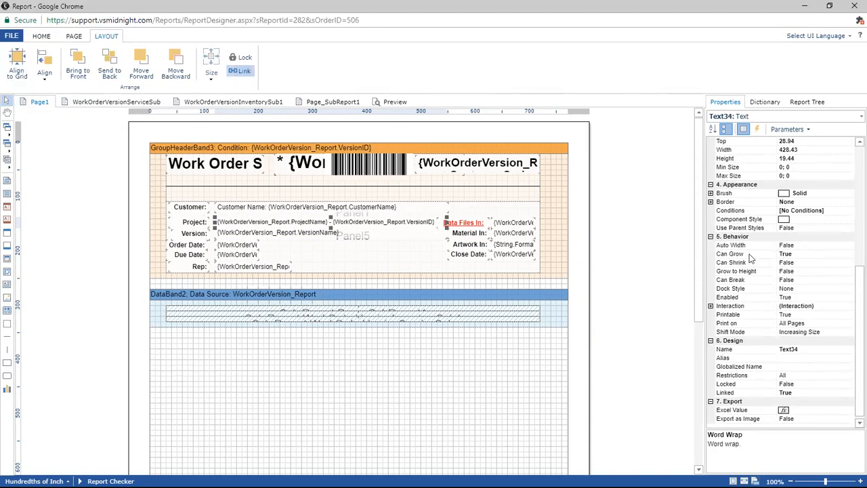
click(784, 253)
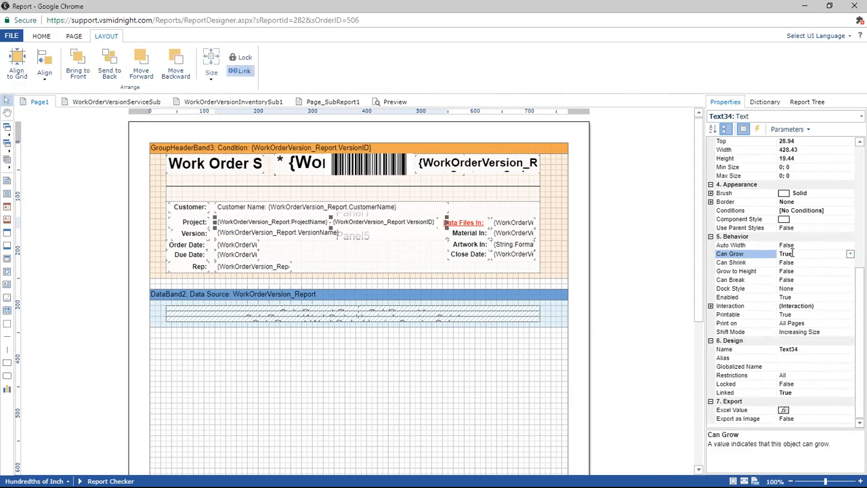
Select the report page and review its Page Height and Page Width properties.
click(568, 398)
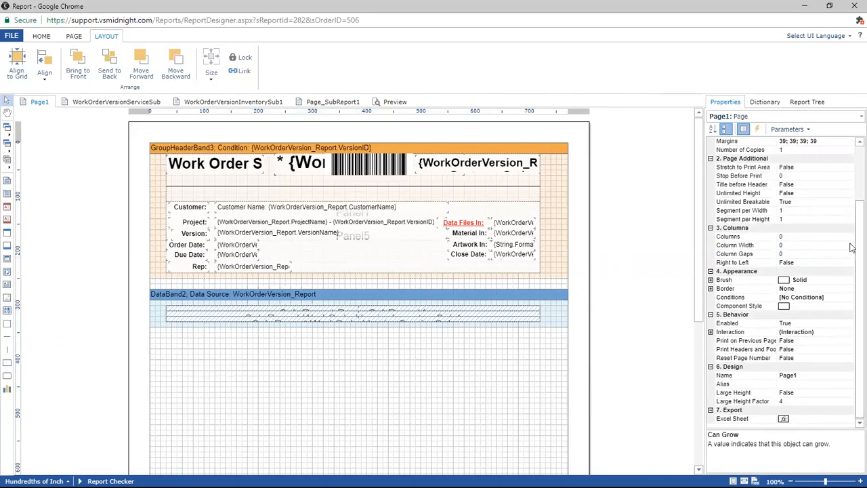
drag(854, 244, 853, 152)
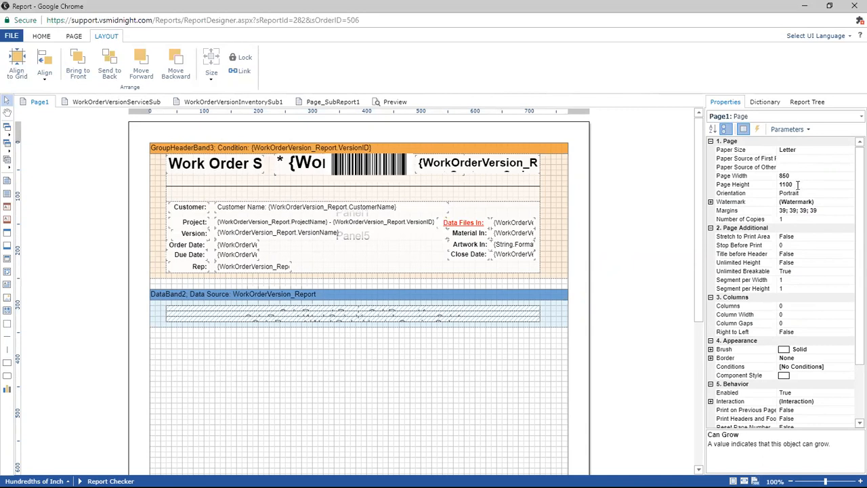
click(41, 36)
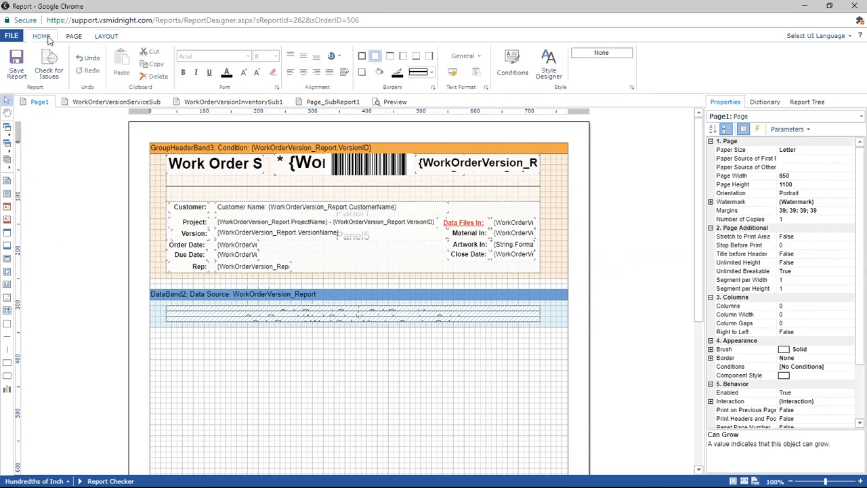
click(793, 183)
click(798, 176)
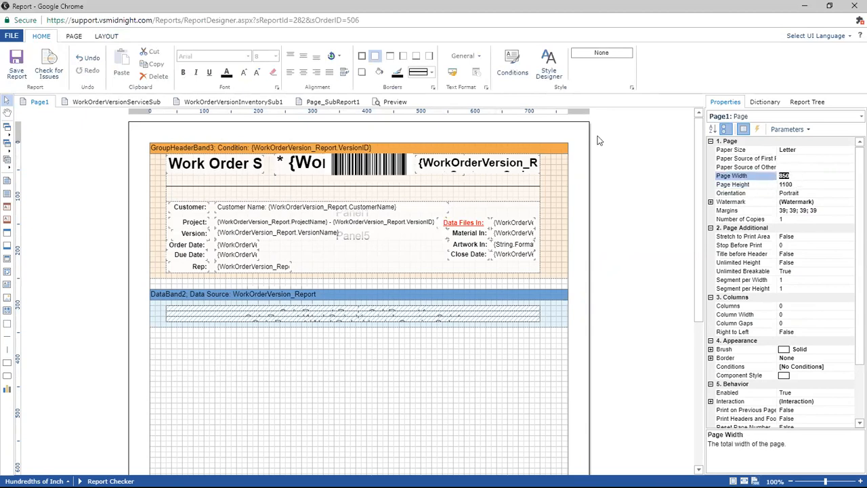
Review the preset paper sizes available for the report page, such as Letter and Legal.
click(578, 135)
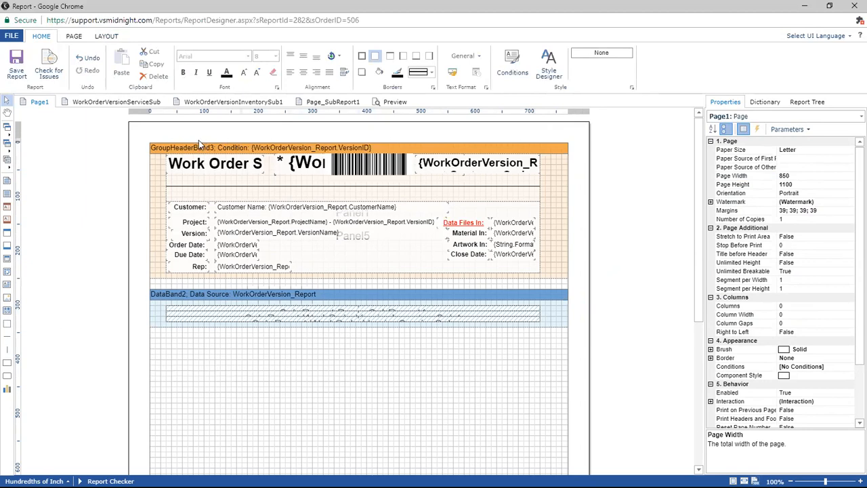
click(74, 37)
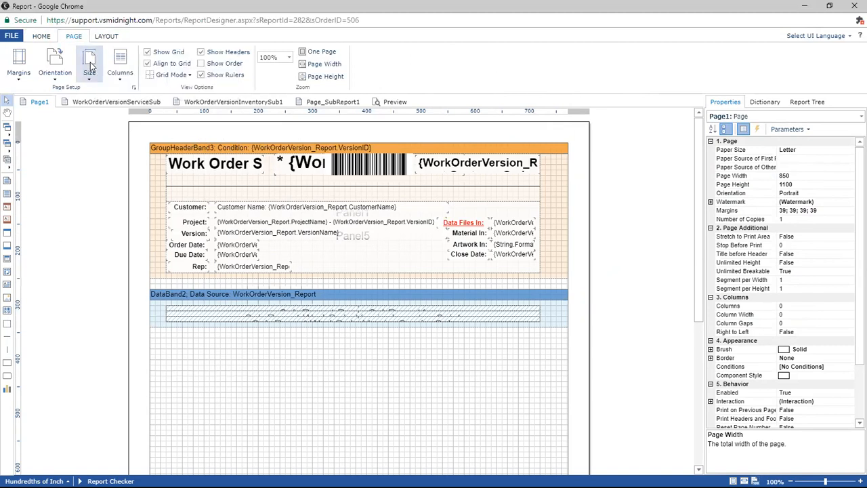
click(87, 66)
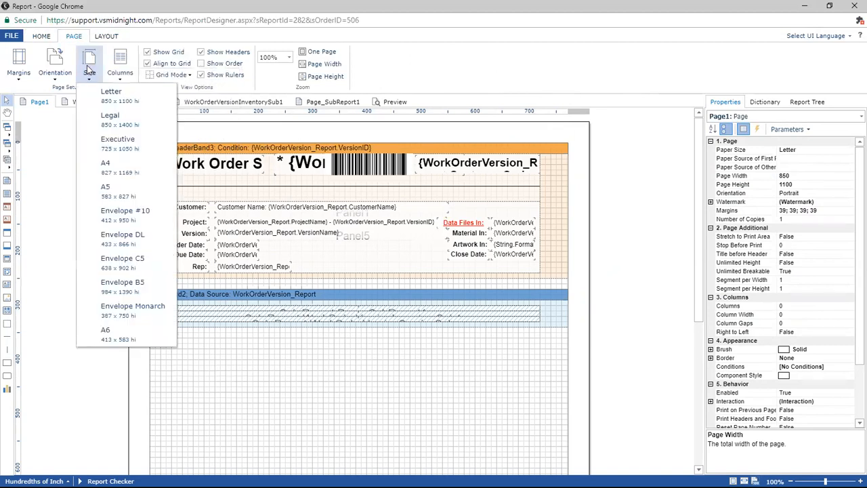
click(124, 123)
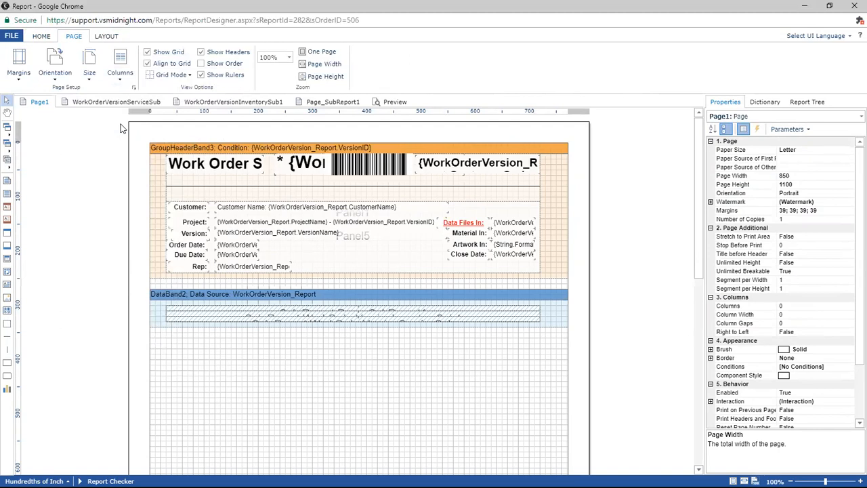
click(89, 66)
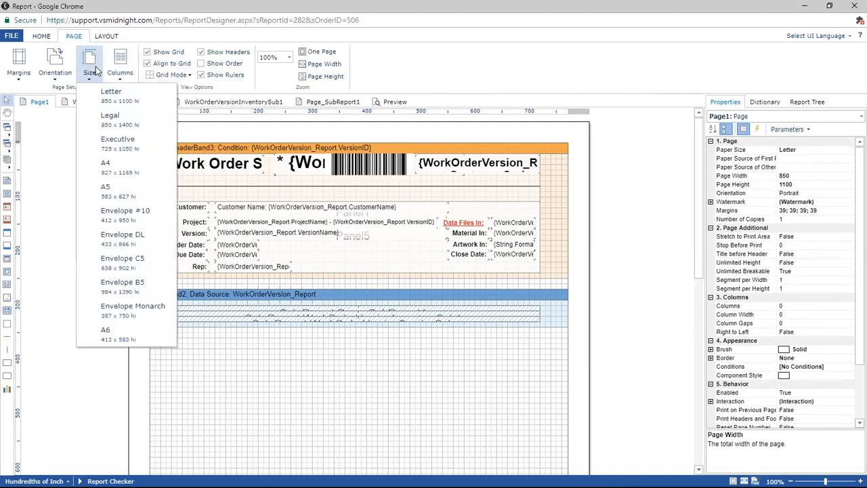
click(108, 111)
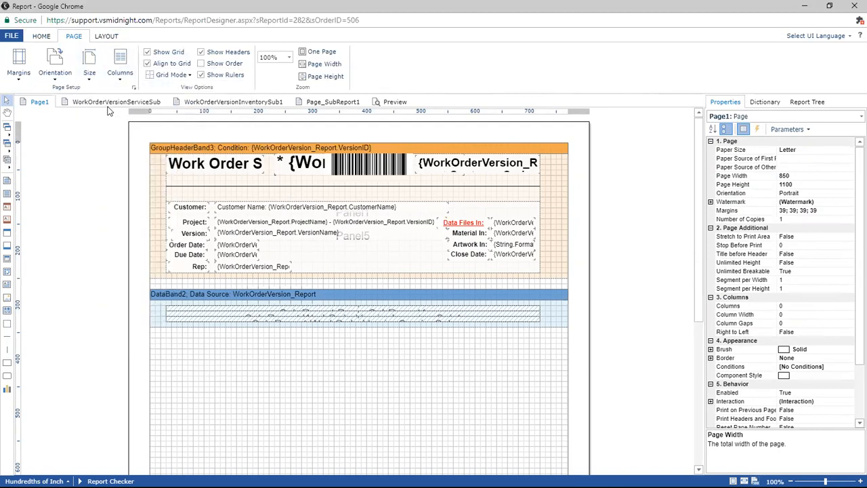
Review the Narrow, Normal and Wide margin presets and inspect the page's Margins property.
click(23, 64)
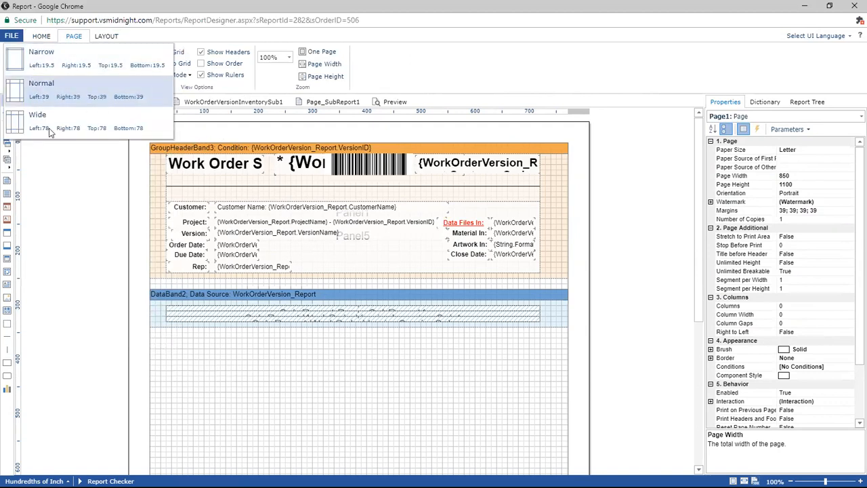
click(66, 39)
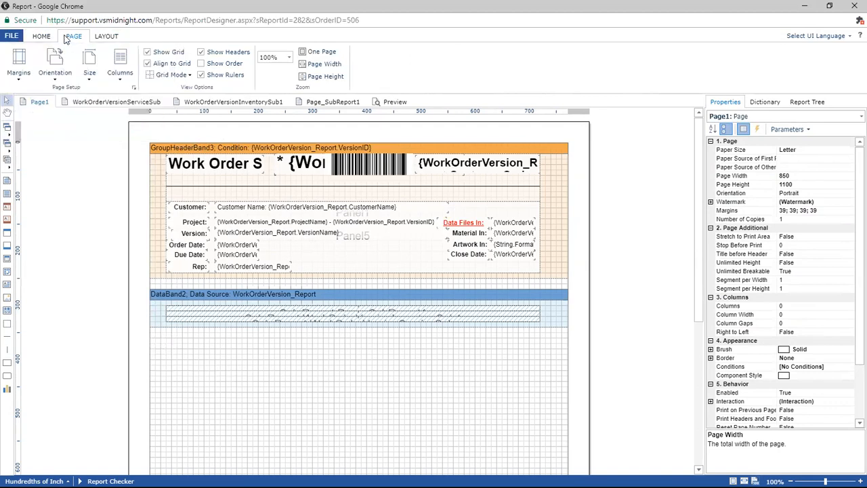
click(832, 212)
drag(832, 213, 766, 213)
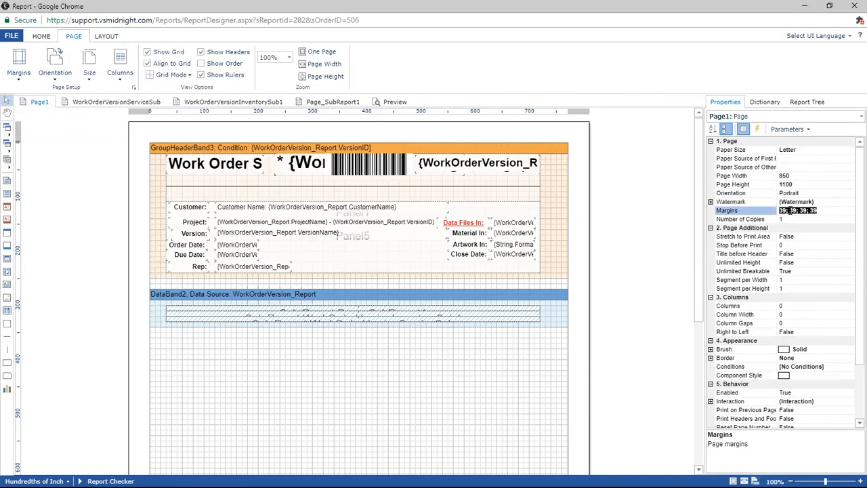
click(806, 211)
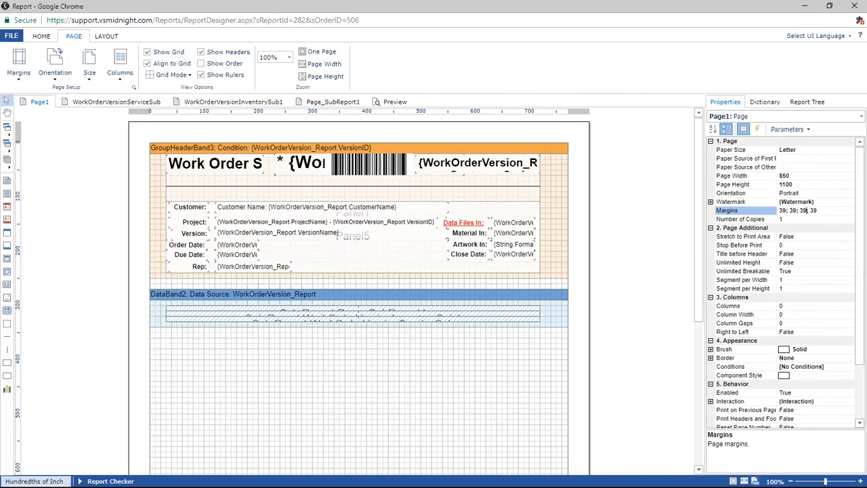
Switch the designer's measurement units to Centimeters for comparison, and finally set them to Inches.
click(34, 481)
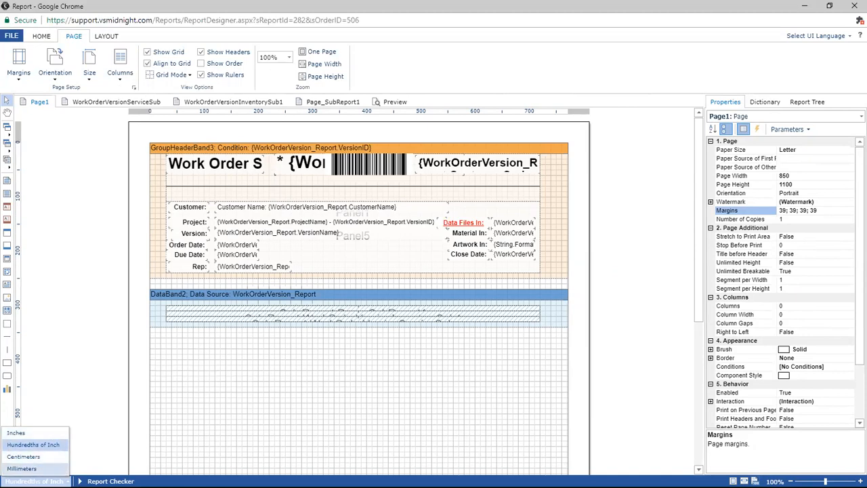
click(61, 458)
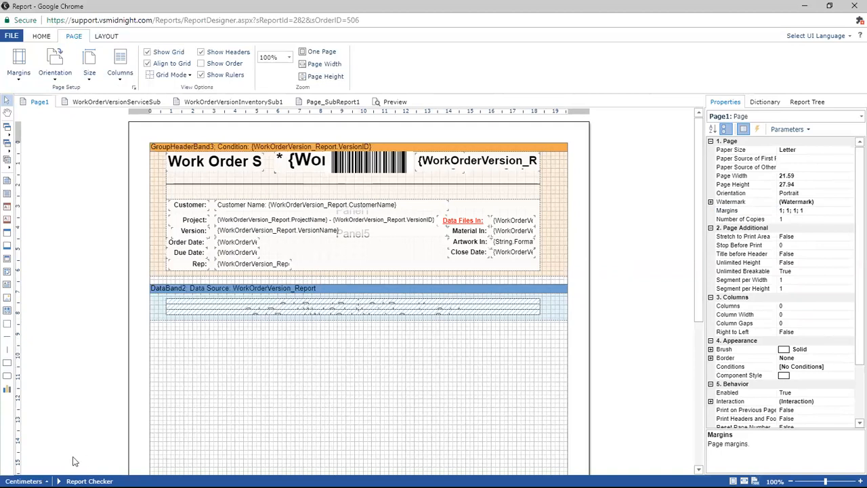
click(24, 482)
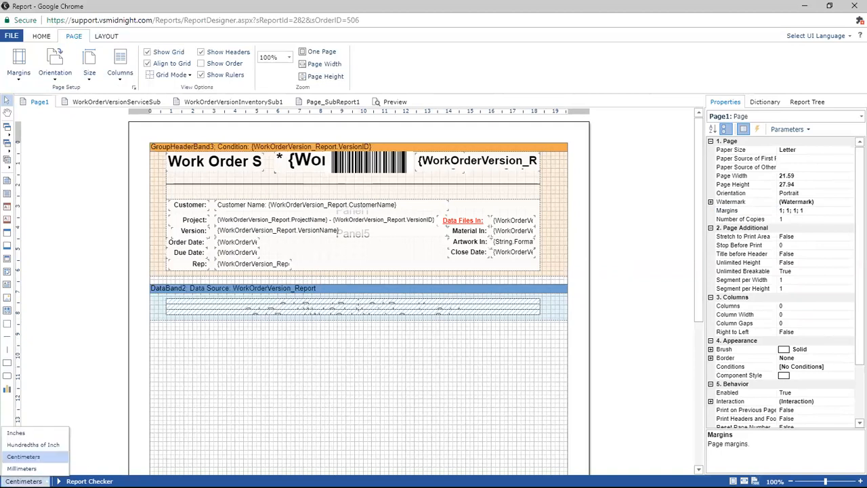
click(34, 434)
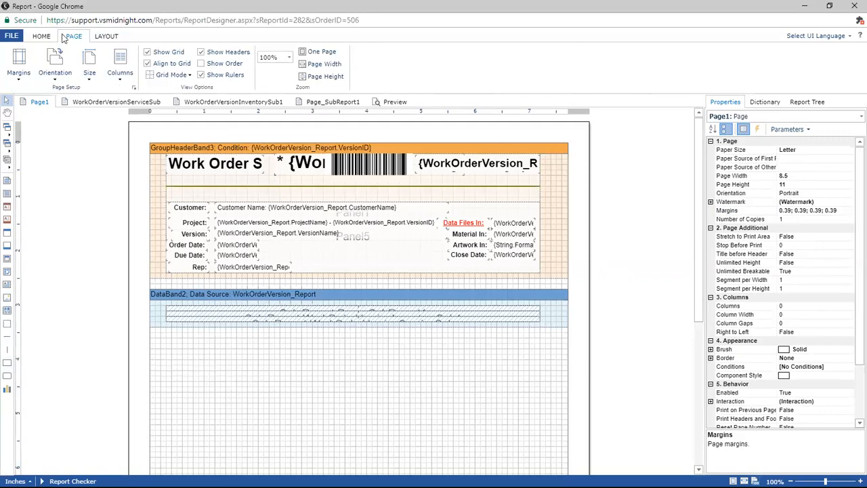
Save the edited work order report and return to its design page.
click(40, 36)
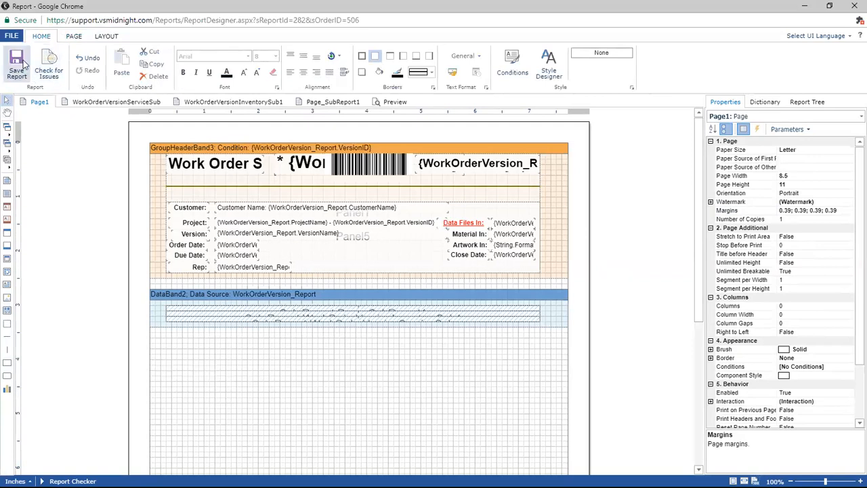
click(17, 65)
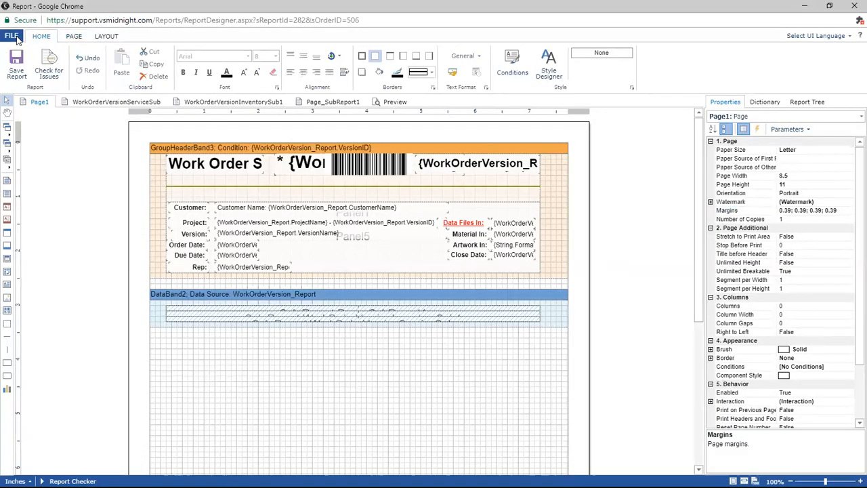
click(17, 38)
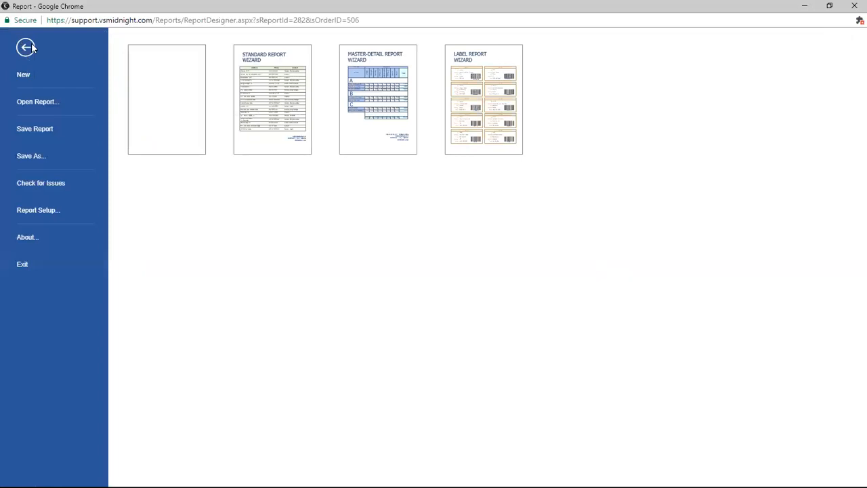
click(28, 130)
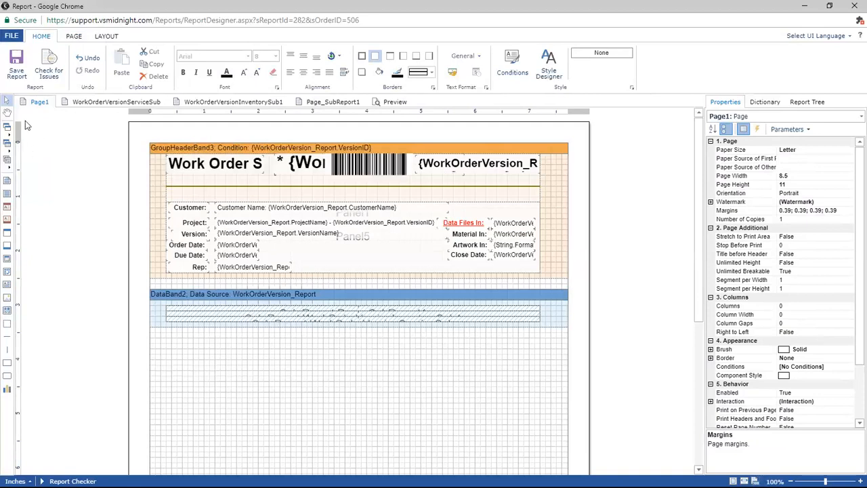
click(11, 36)
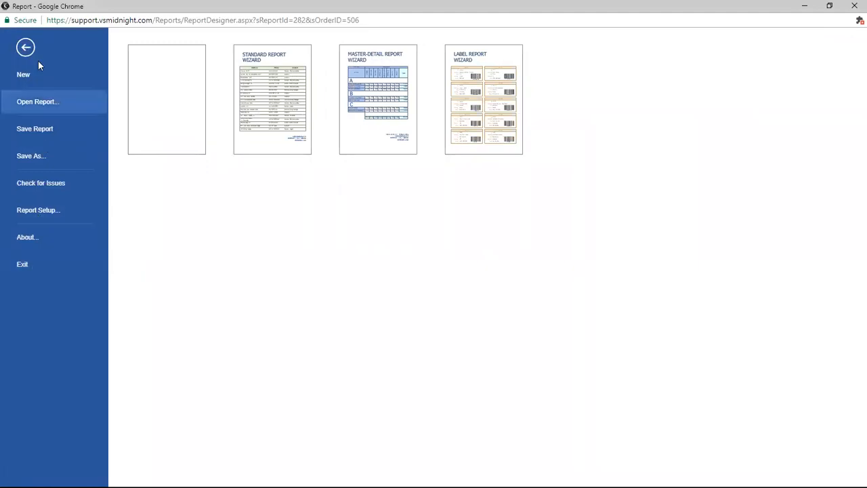
click(27, 46)
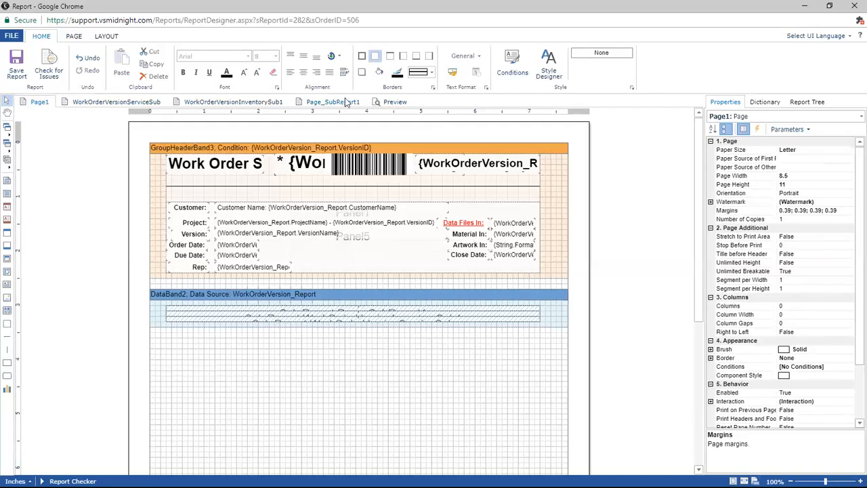
Preview the report using the order ID from the page address and look through the rendered work order.
click(393, 101)
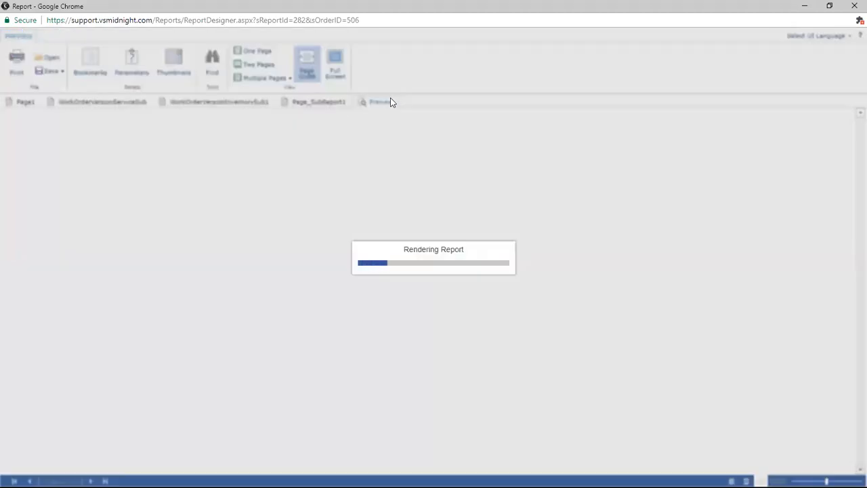
click(73, 116)
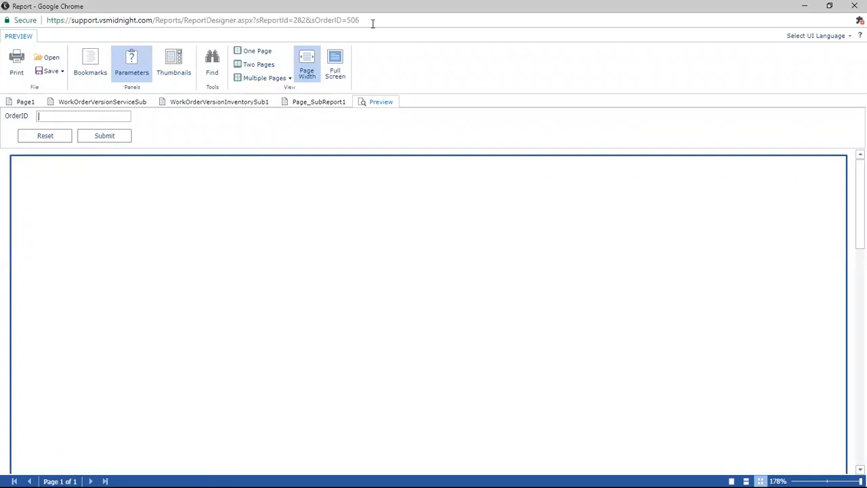
drag(360, 20, 315, 21)
click(354, 20)
click(72, 116)
text(506)
click(112, 138)
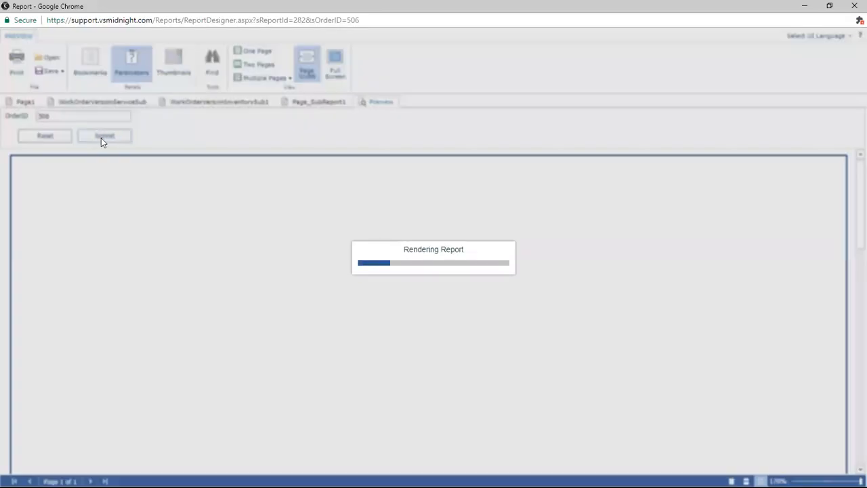
scroll(158, 290, down, 3)
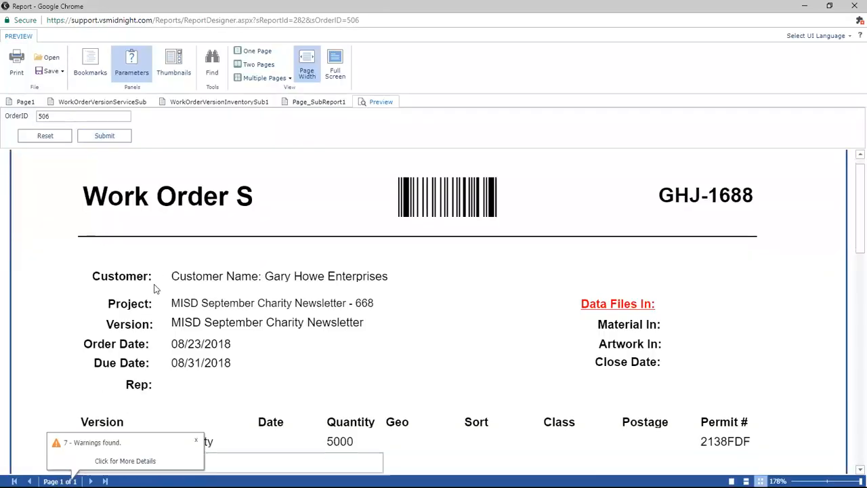
scroll(161, 290, down, 3)
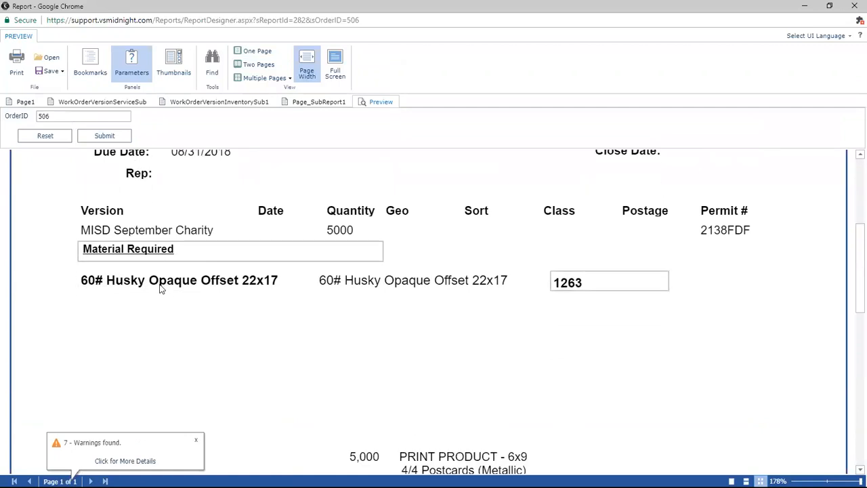
scroll(160, 290, up, 3)
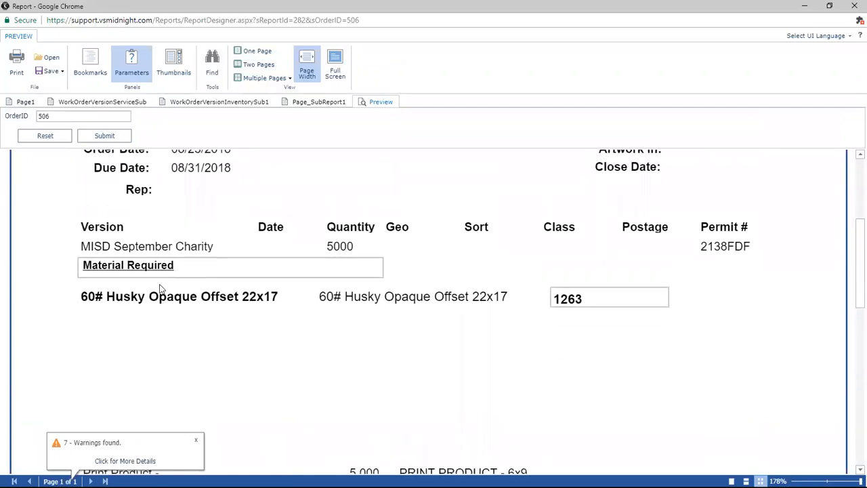
Return from the preview to Page1 and exit the report designer.
click(20, 102)
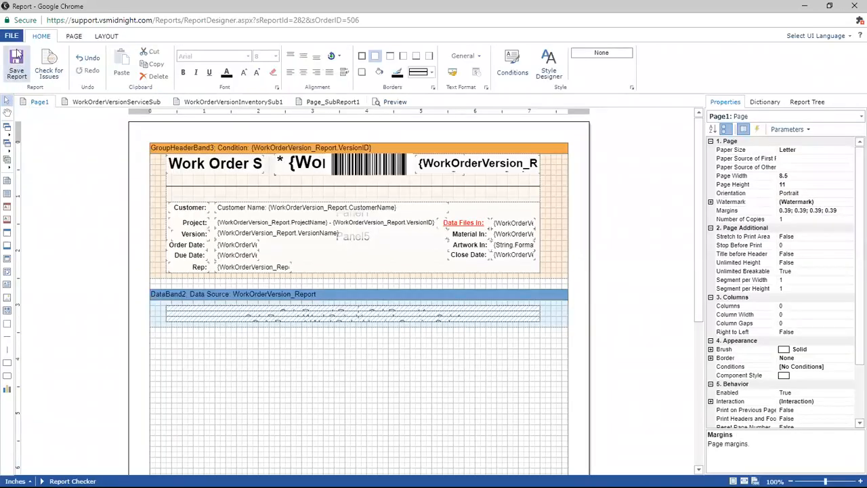
click(9, 34)
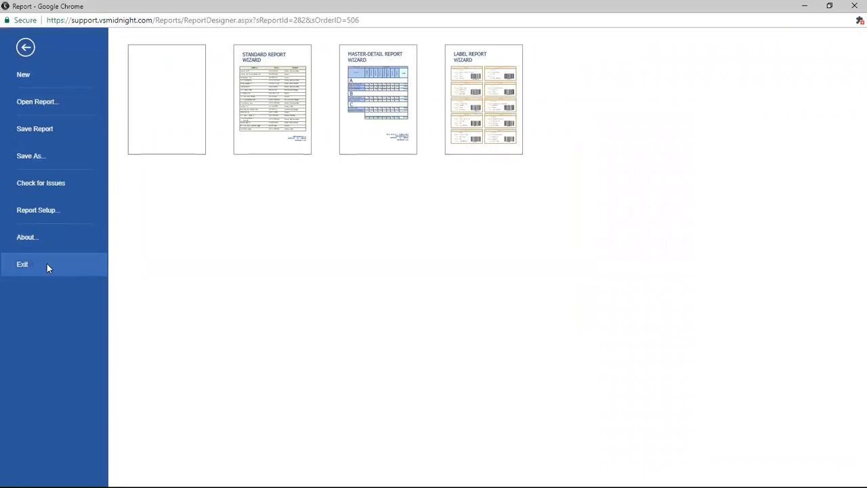
click(47, 269)
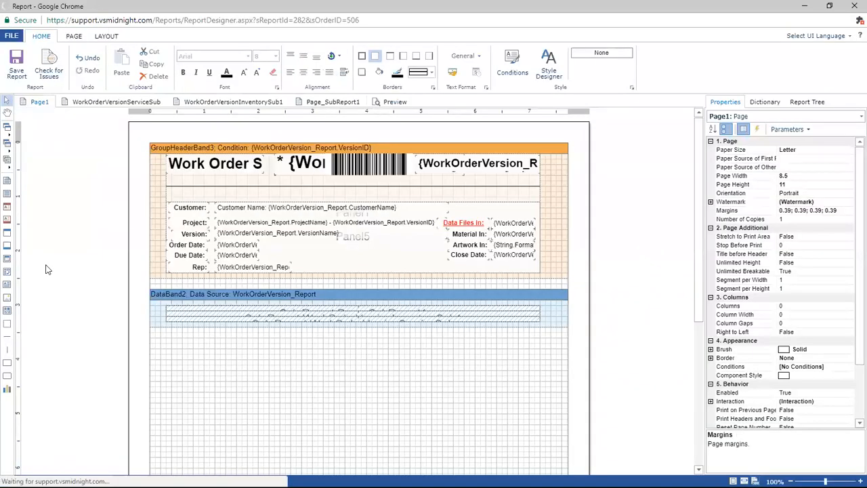
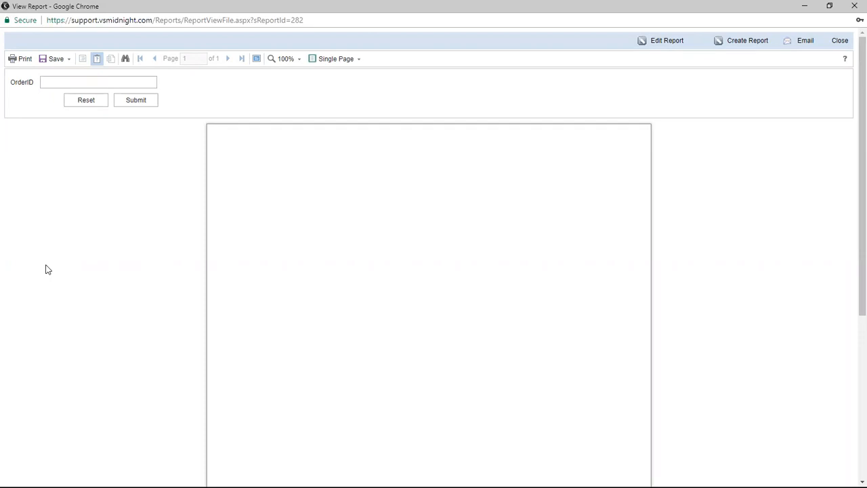
Close the report viewer window, open the Midnight Reports list and expand the Sales Reports folder.
click(852, 8)
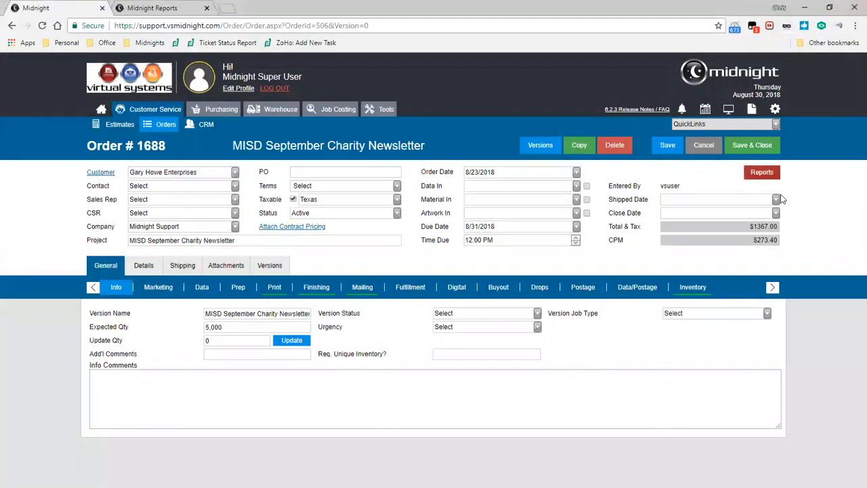
click(778, 112)
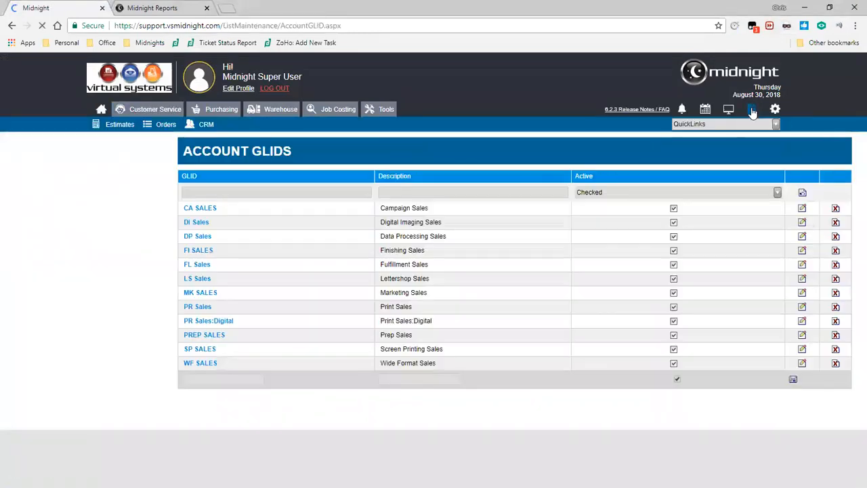
click(753, 112)
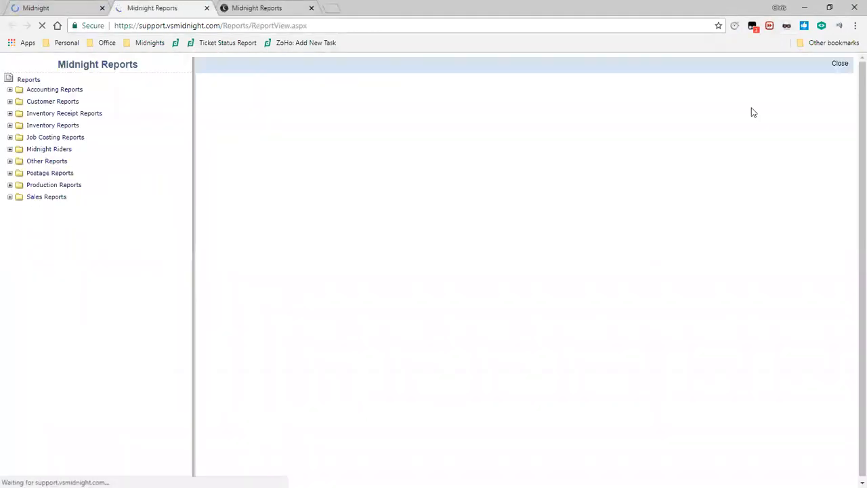
click(10, 198)
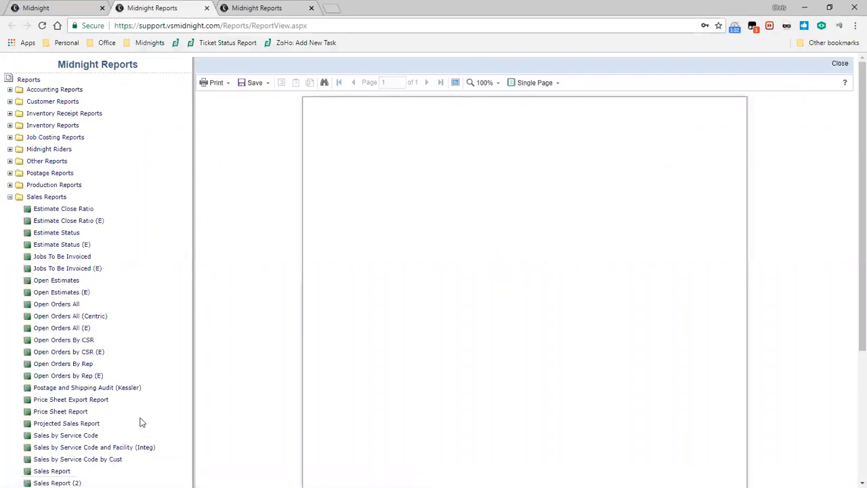
Try to run Sales Report (E) for Show All customers with a start date of 08/30/2017.
scroll(140, 424, down, 3)
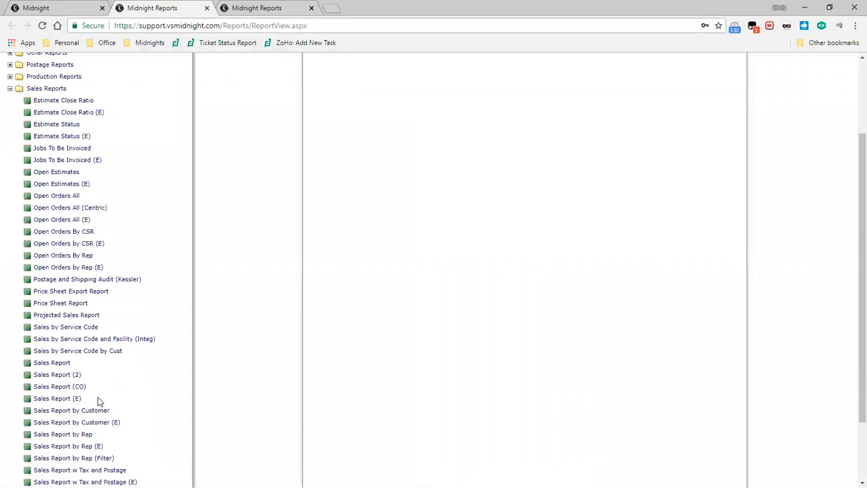
click(78, 399)
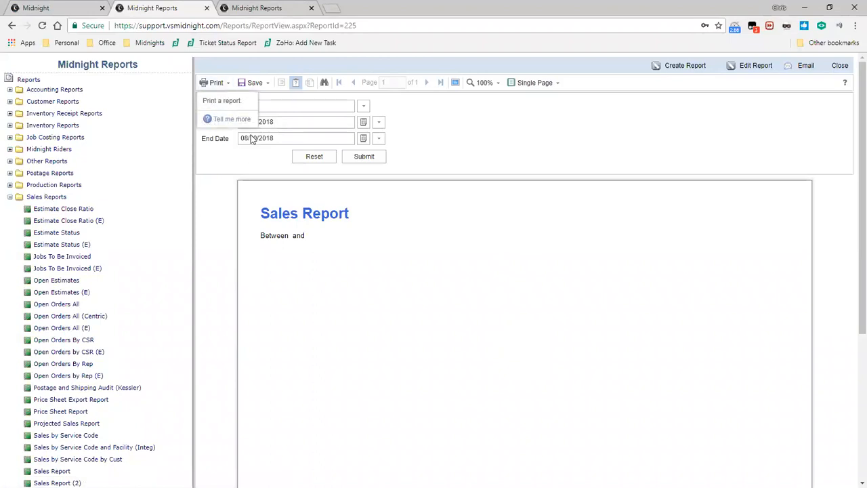
click(365, 107)
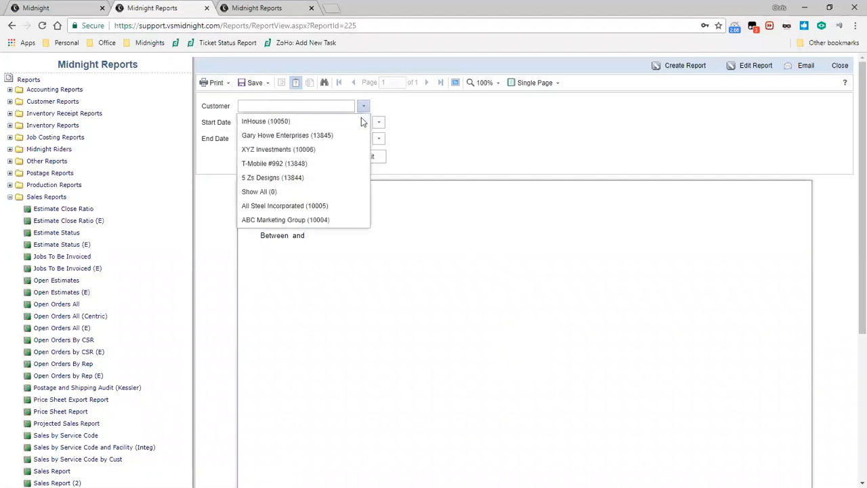
click(342, 192)
drag(269, 123, 295, 126)
text(7)
click(379, 157)
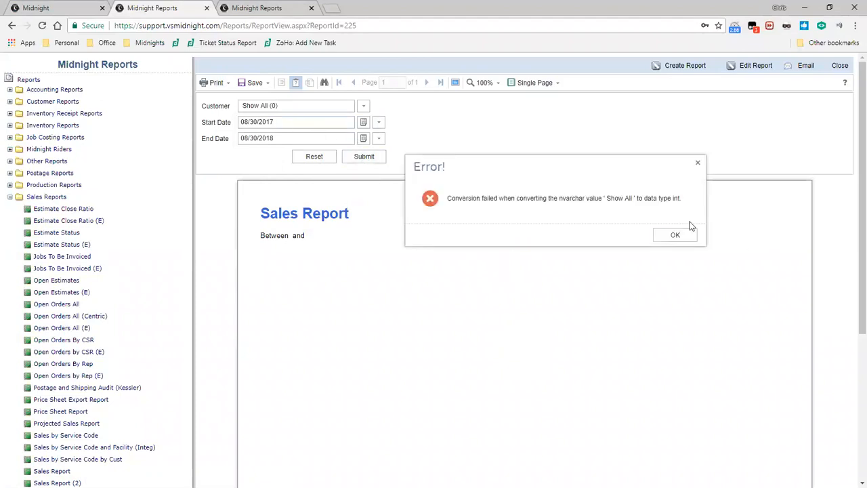
click(655, 235)
Open Sales Report by Rep and run it for _Show All sales reps with a From date of 07/30/2017.
scroll(115, 410, down, 2)
click(58, 399)
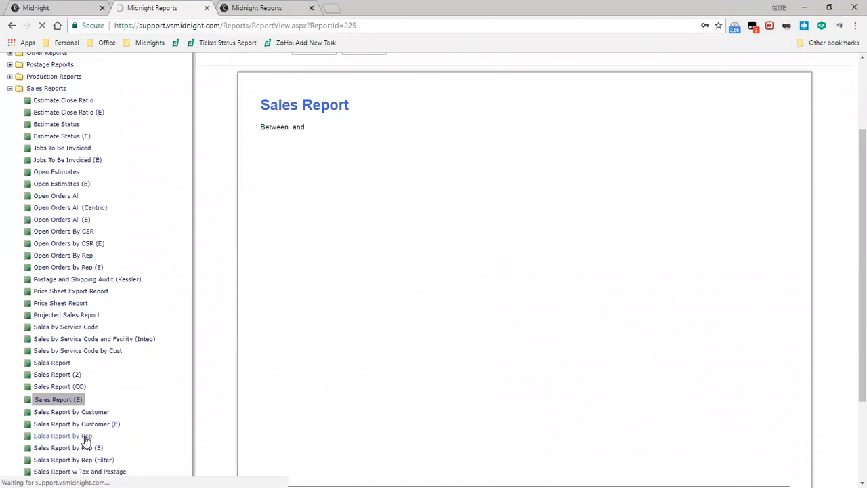
click(86, 437)
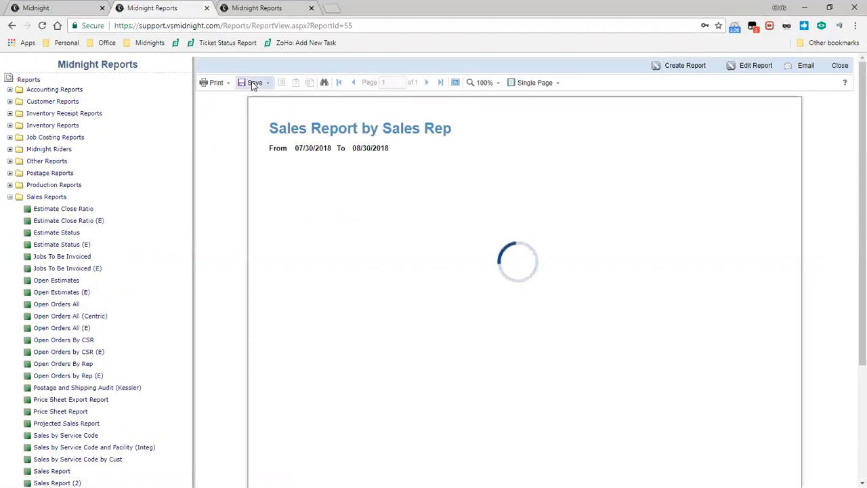
click(370, 107)
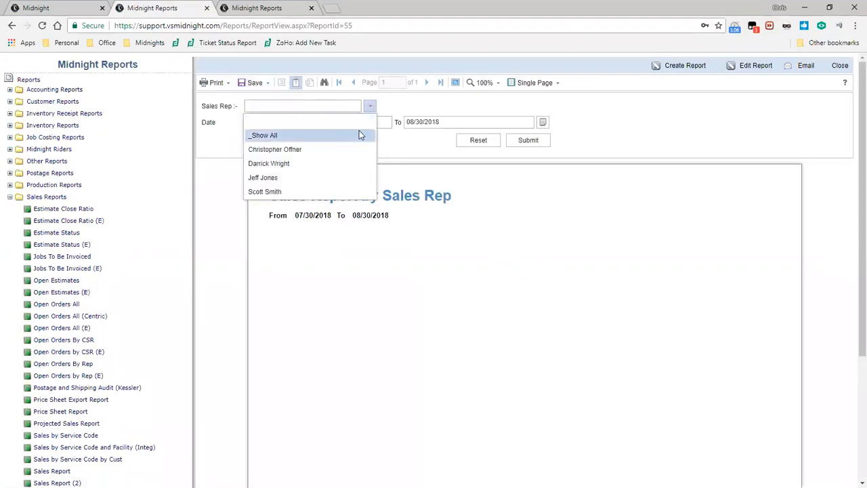
click(360, 135)
click(339, 124)
key(BackSpace)
text(7/30/2017)
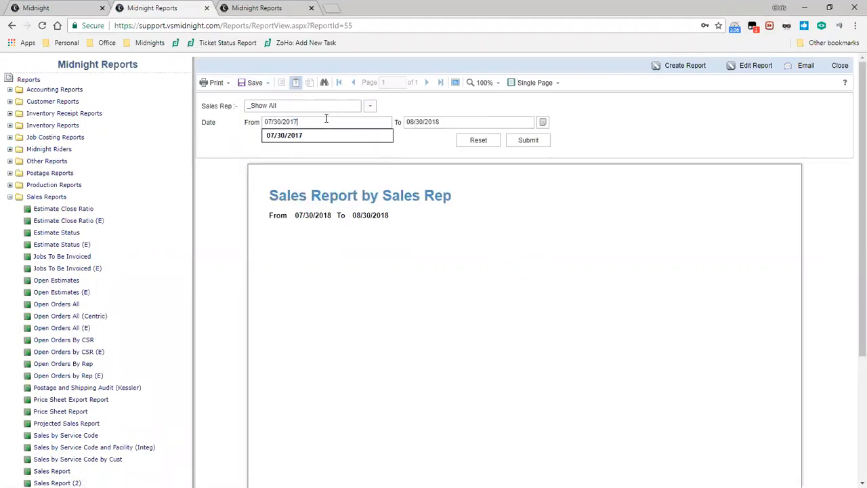
click(528, 141)
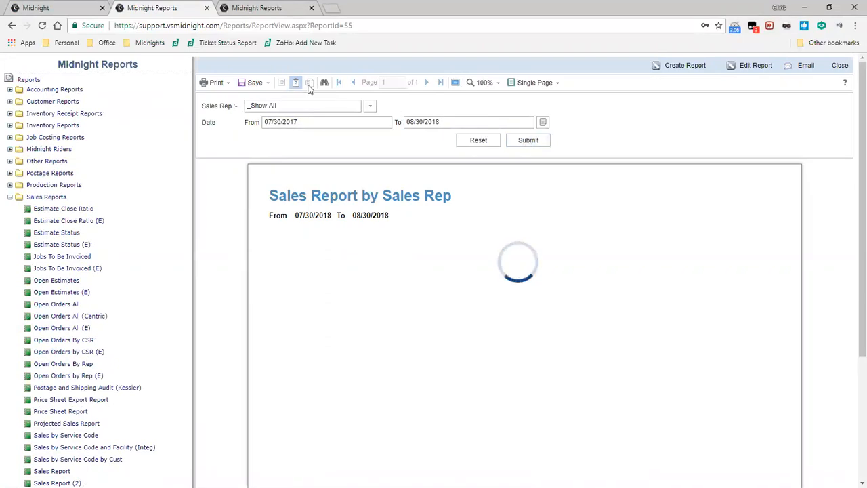
Export all pages of the report to PDF with the default settings, saving Sales Report.pdf in the ==DEFAULT customer folder.
click(241, 84)
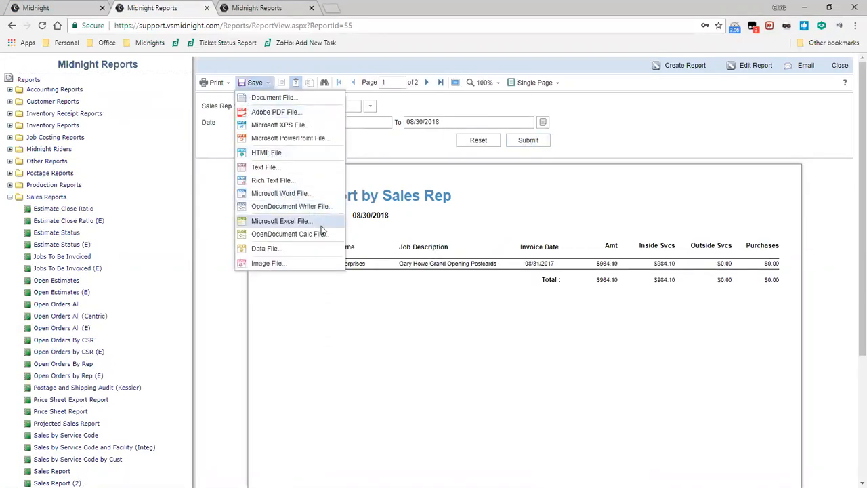
click(303, 112)
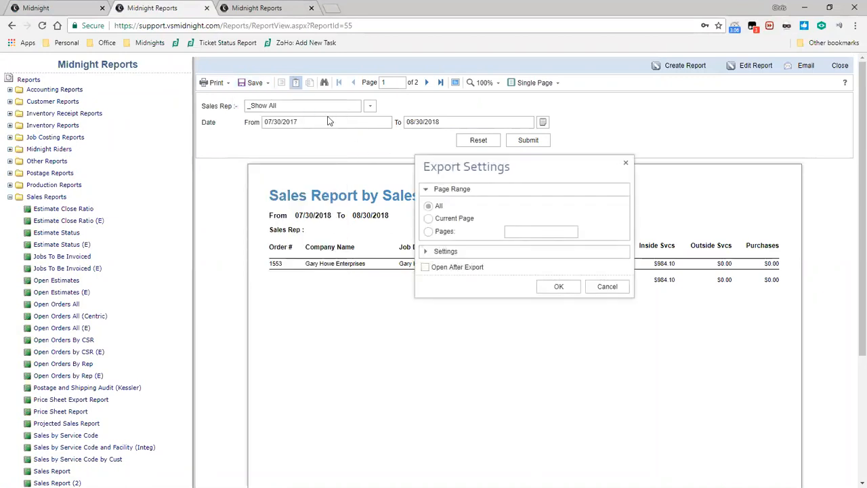
click(432, 260)
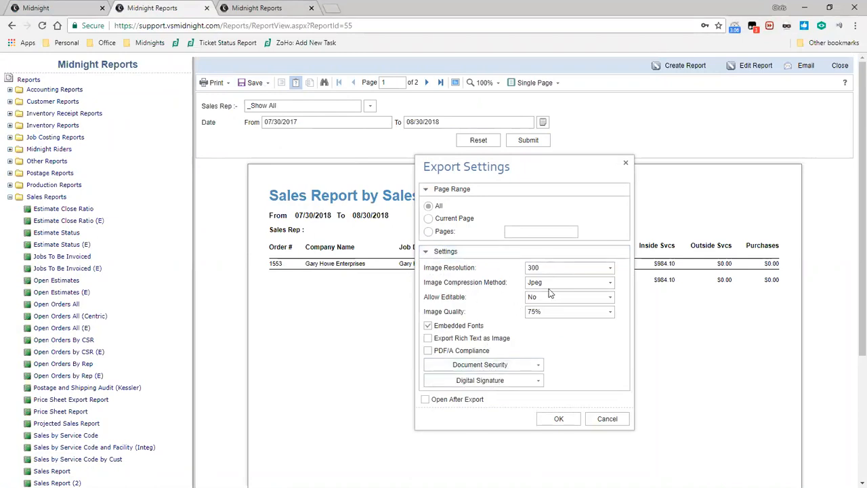
click(553, 417)
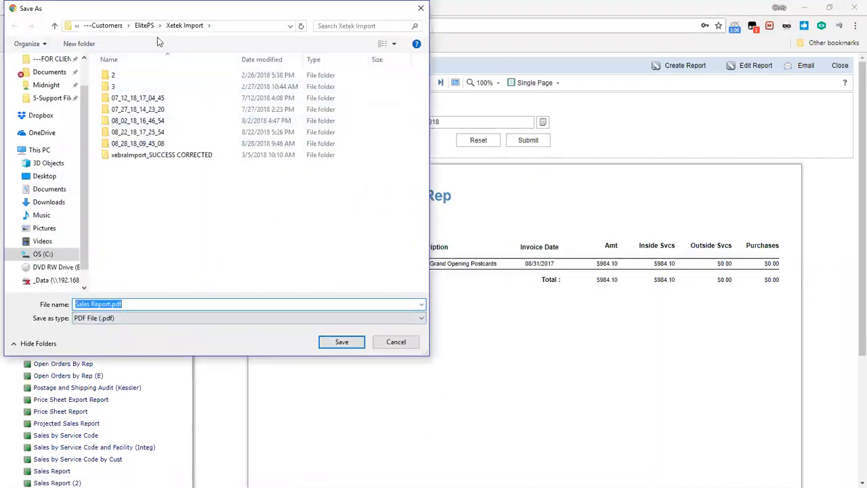
click(102, 25)
double_click(314, 87)
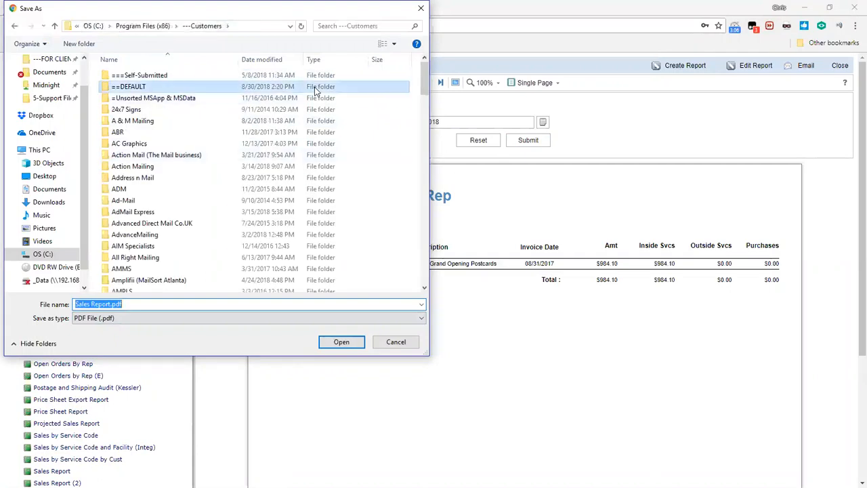
click(351, 346)
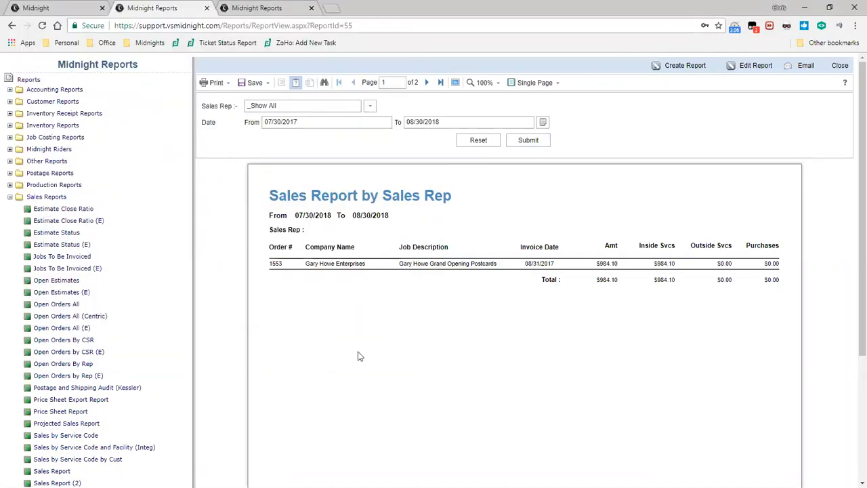
click(112, 476)
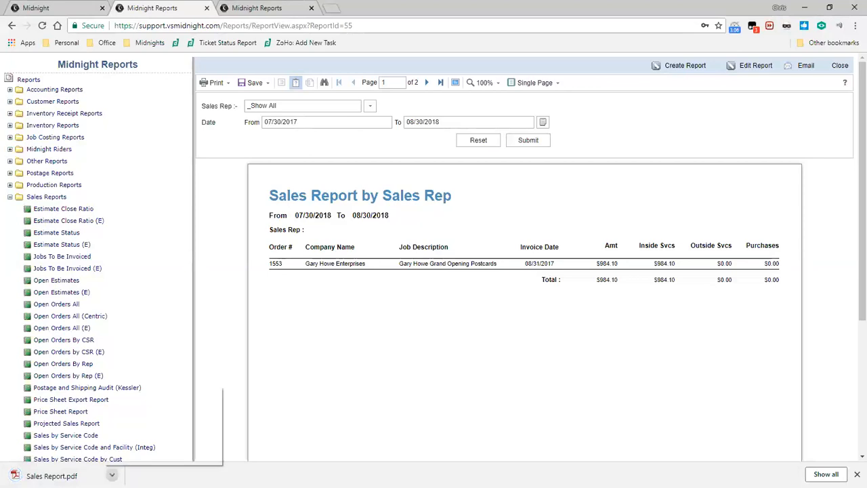
click(225, 429)
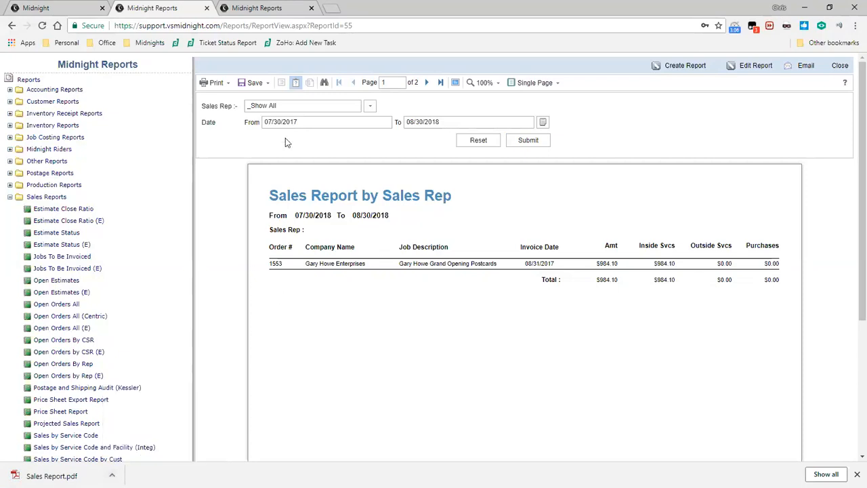
Export the report to Excel 97-2003 without Export Data Only, save it as Sales Report.xls, and review and close the workbook.
click(256, 84)
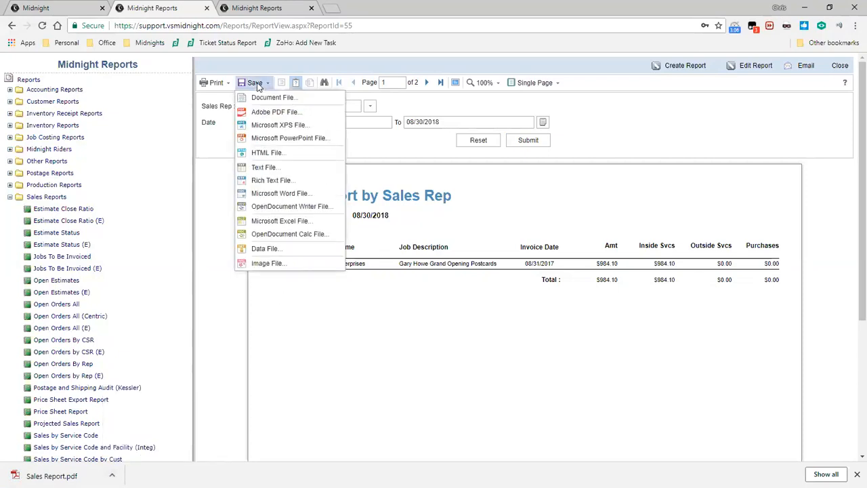
click(310, 225)
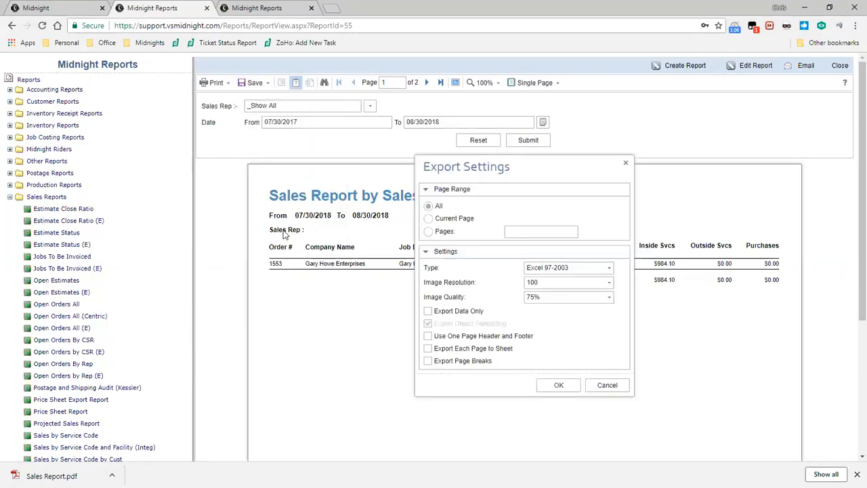
click(467, 314)
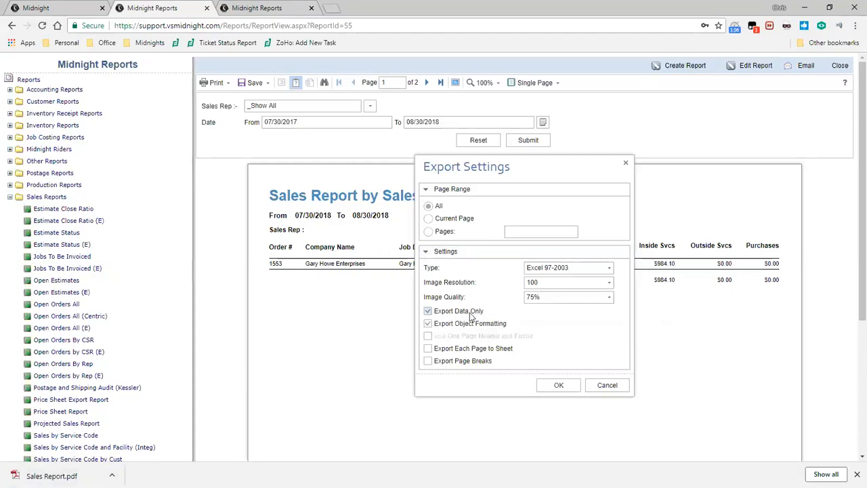
click(474, 314)
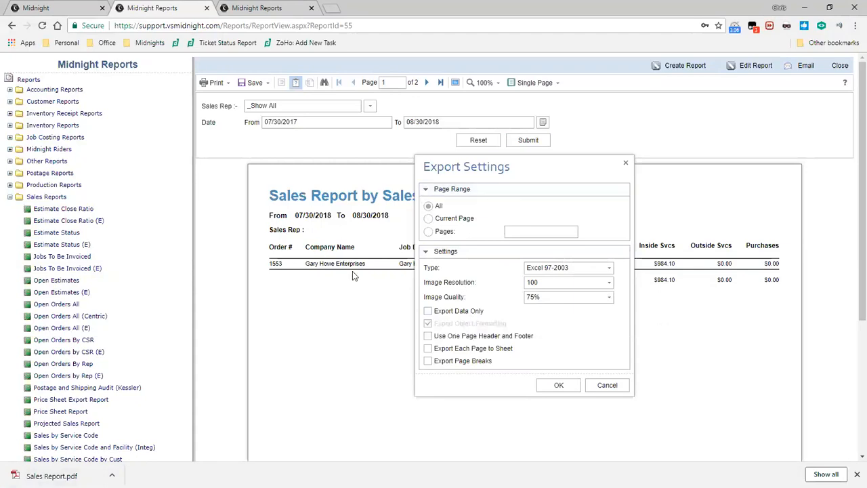
click(557, 385)
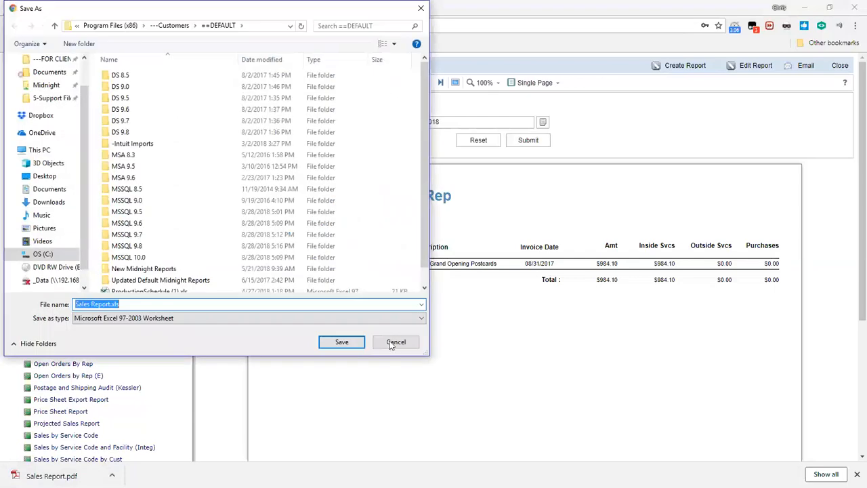
click(342, 342)
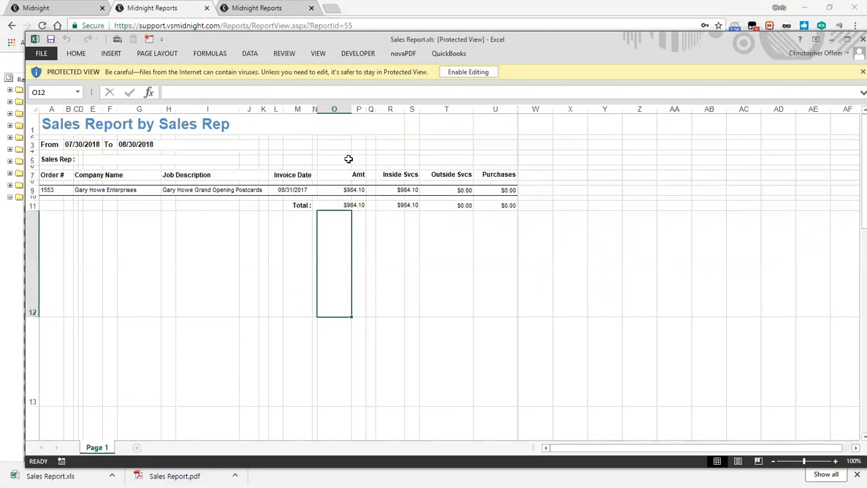
drag(590, 42, 585, 42)
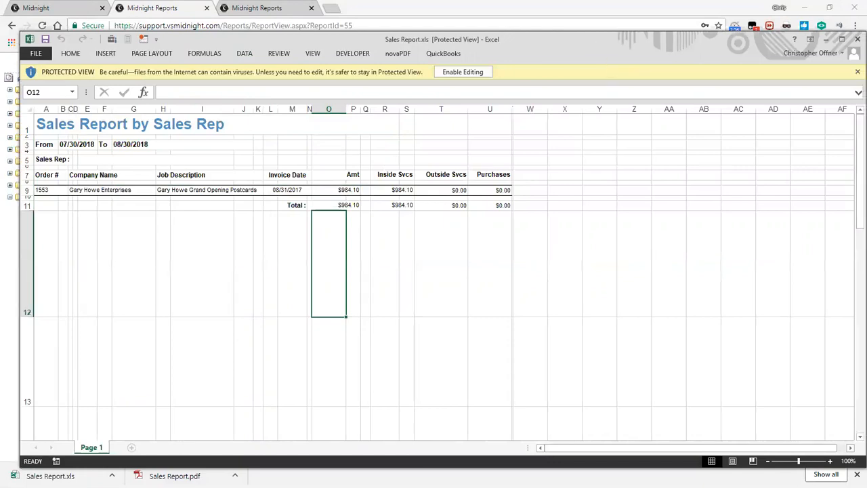
click(858, 39)
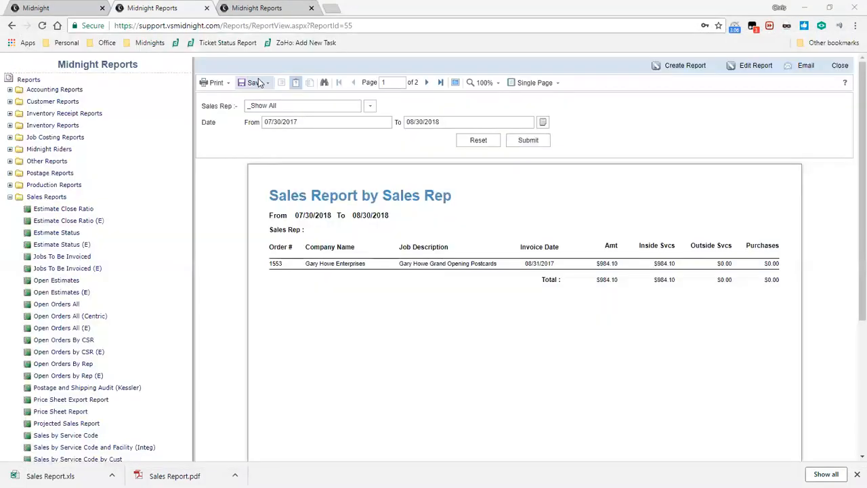
Export the report to Excel as data only without object formatting, save it as Sales Report (1).xls, and review and close the workbook.
click(255, 82)
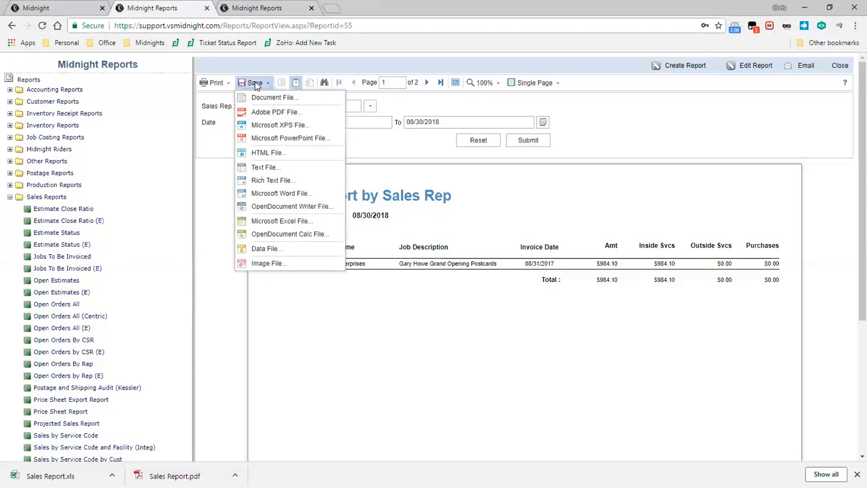
click(290, 222)
click(428, 311)
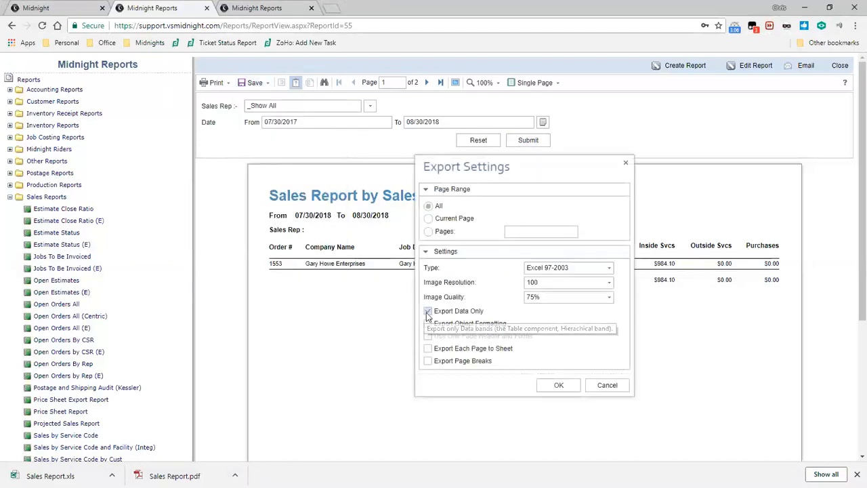
click(560, 386)
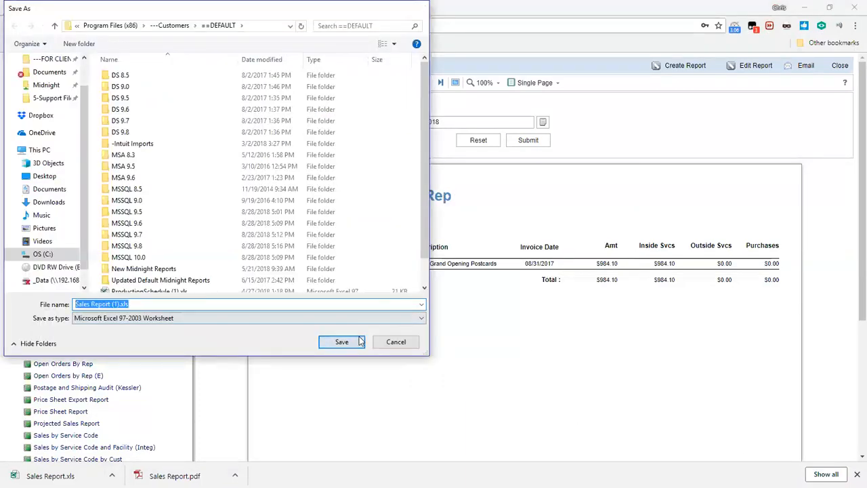
click(341, 341)
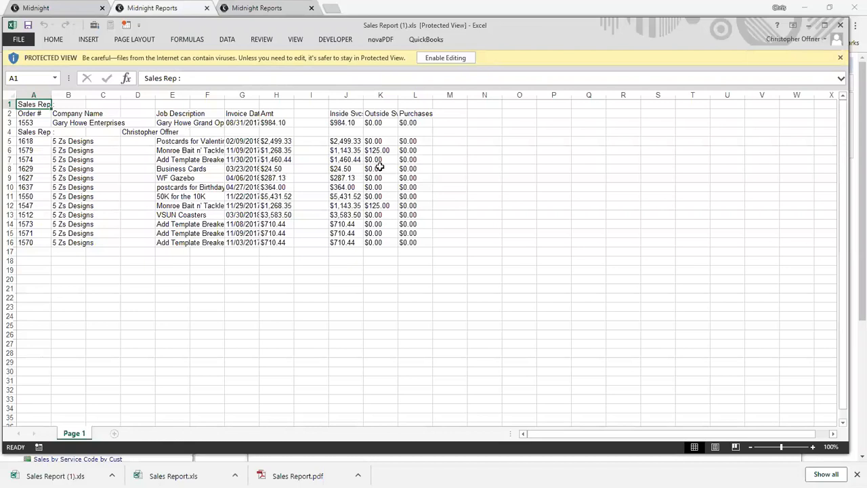
click(840, 25)
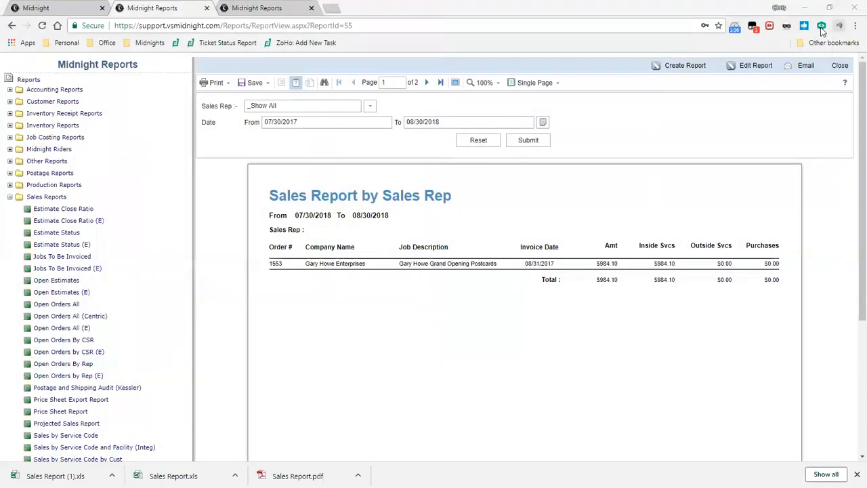
Review the data file export settings, including the available types and the separator, and leave without exporting.
click(252, 82)
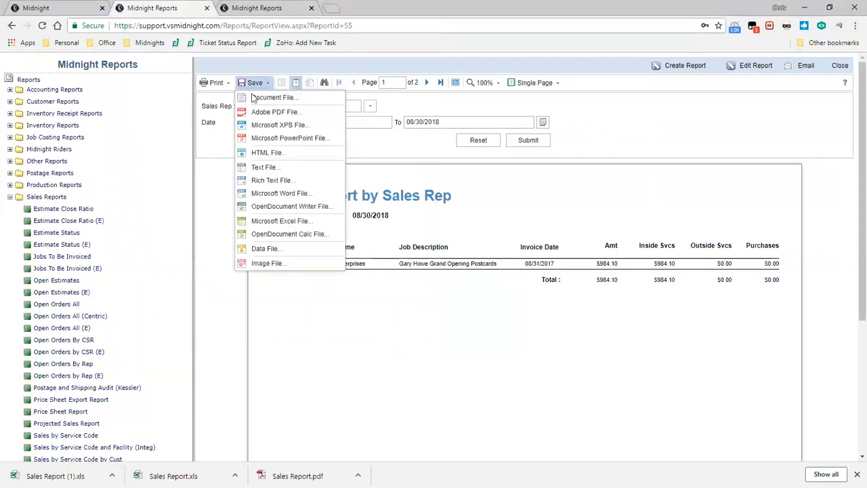
click(279, 249)
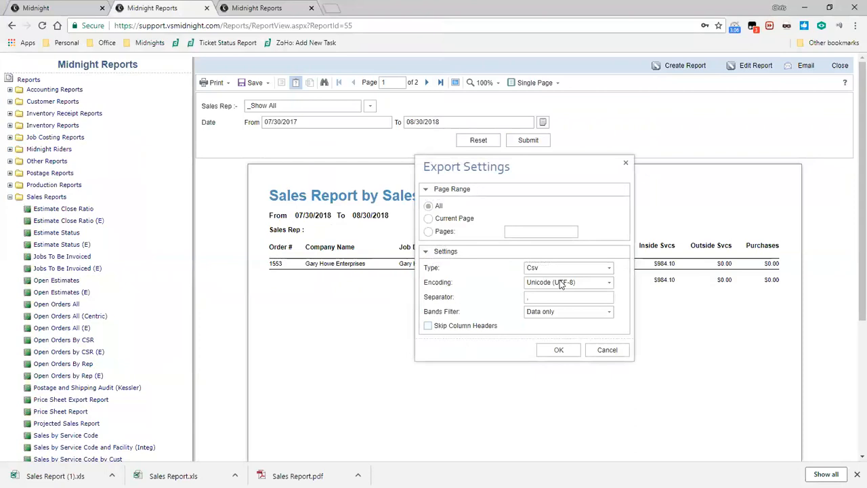
click(606, 269)
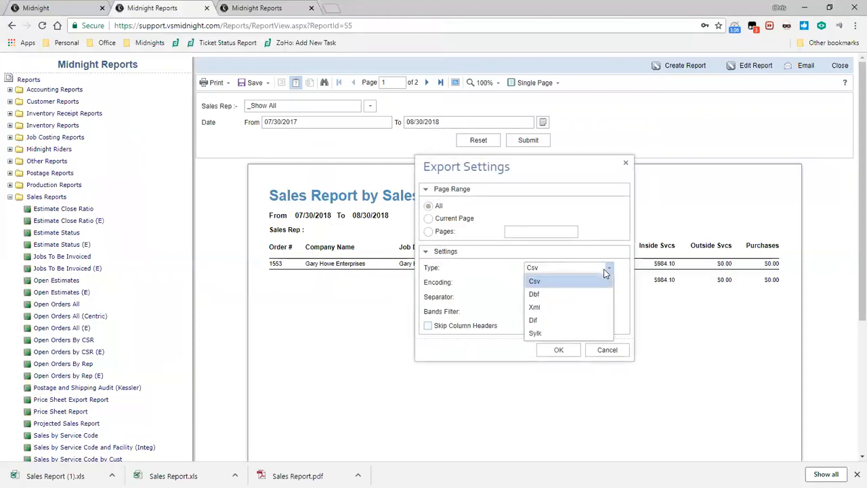
click(604, 236)
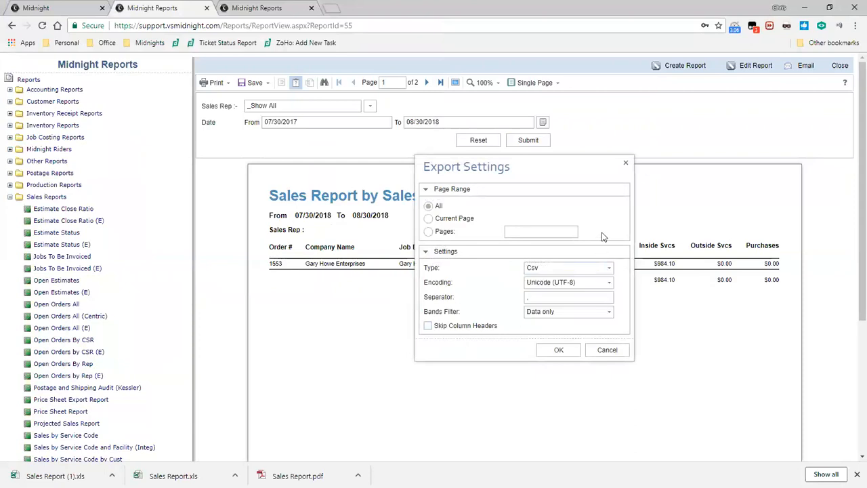
drag(580, 302, 508, 306)
click(606, 350)
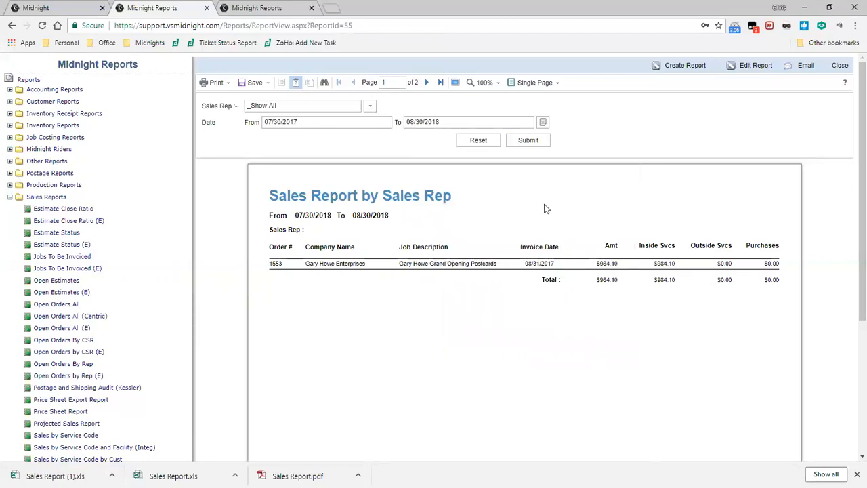